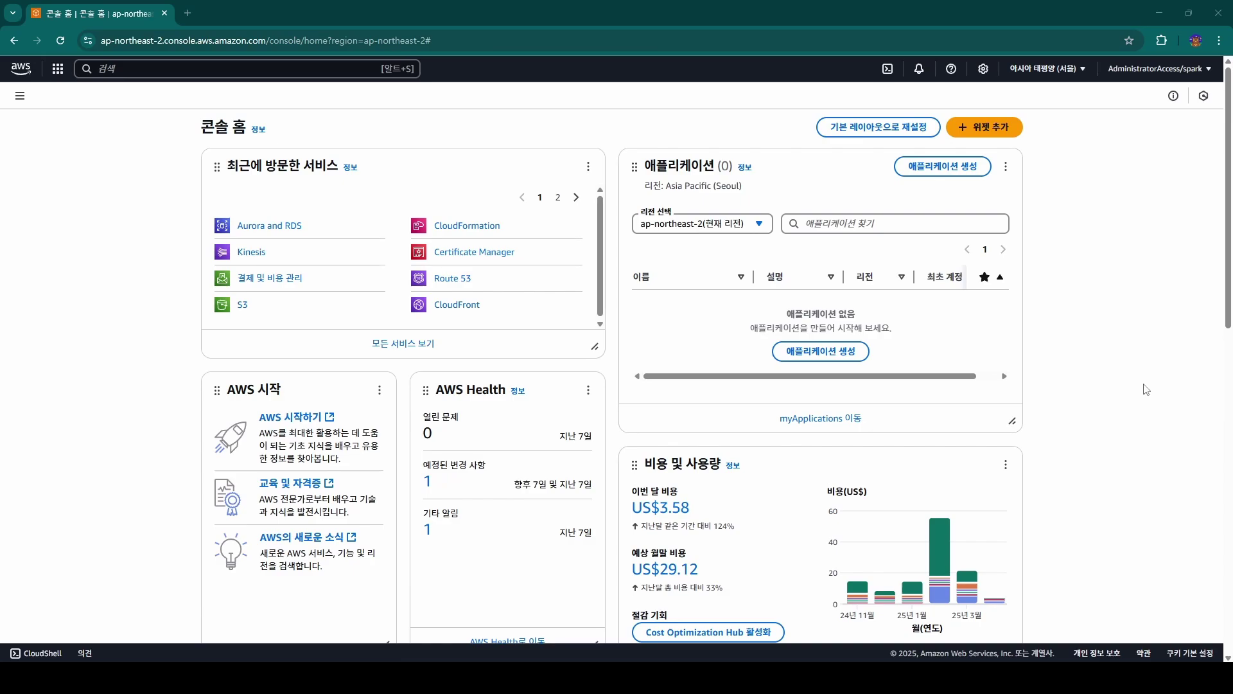
Step: Open Route 53 in a separate browser tab and check the hosted zones for the rwlecture.com domain
middle_click(449, 281)
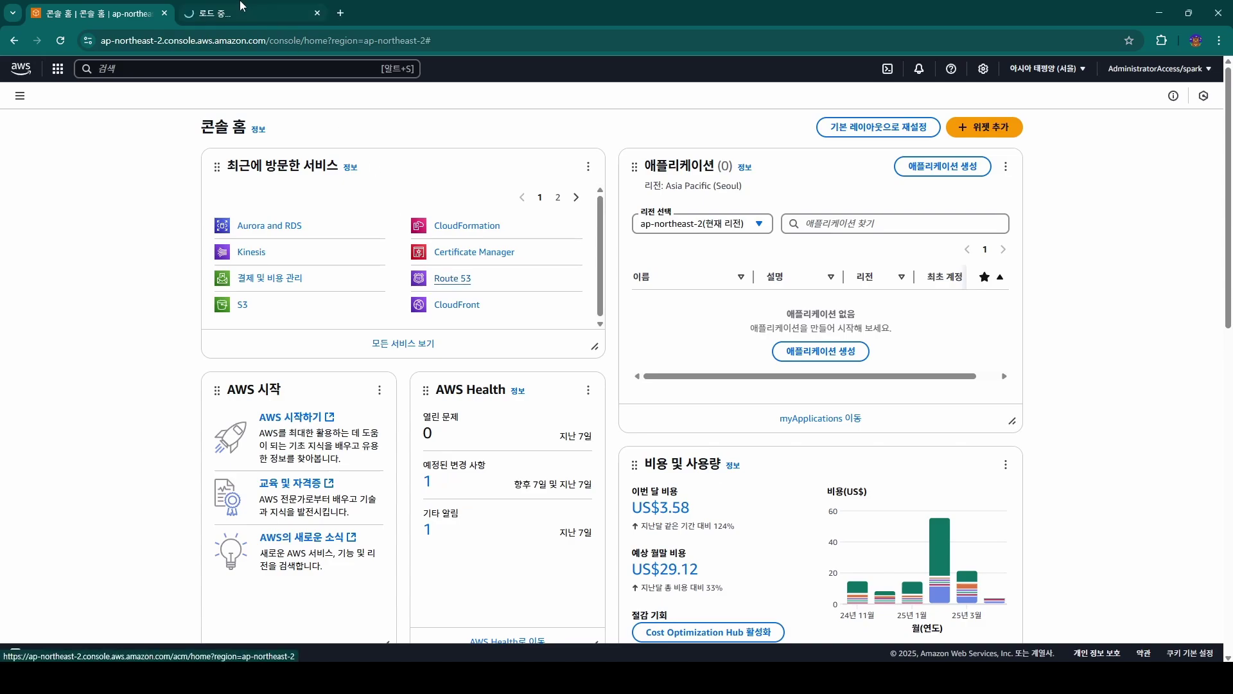
click(243, 11)
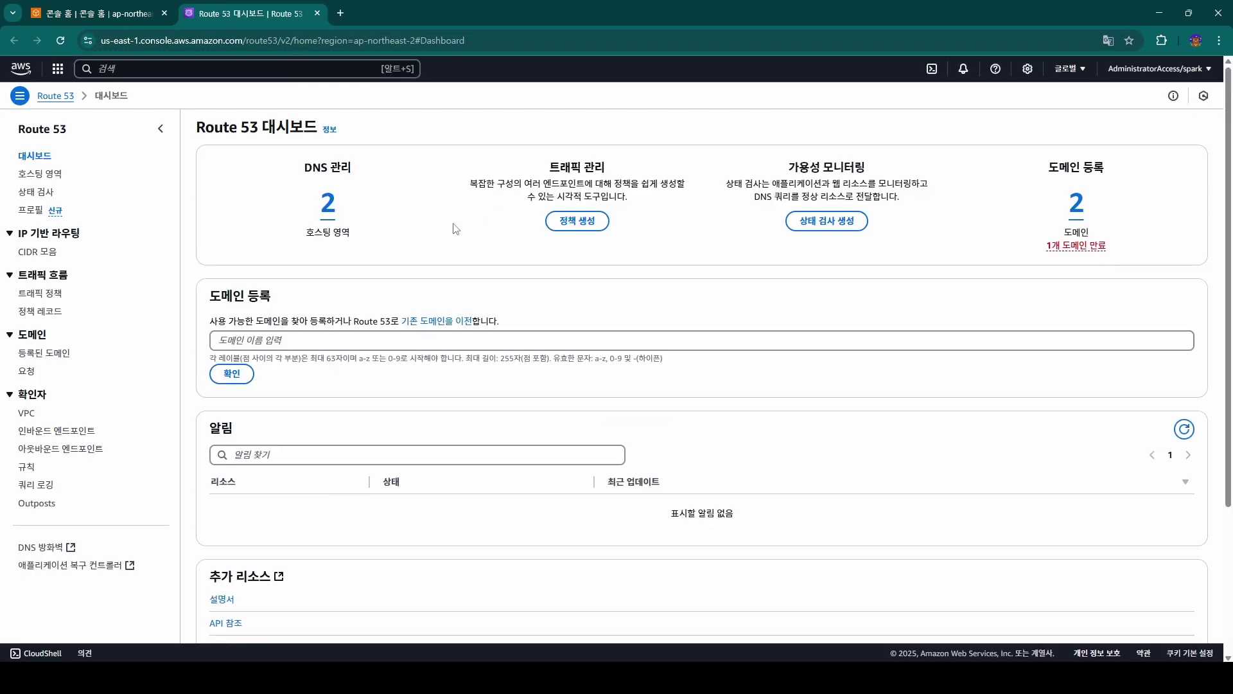
click(328, 204)
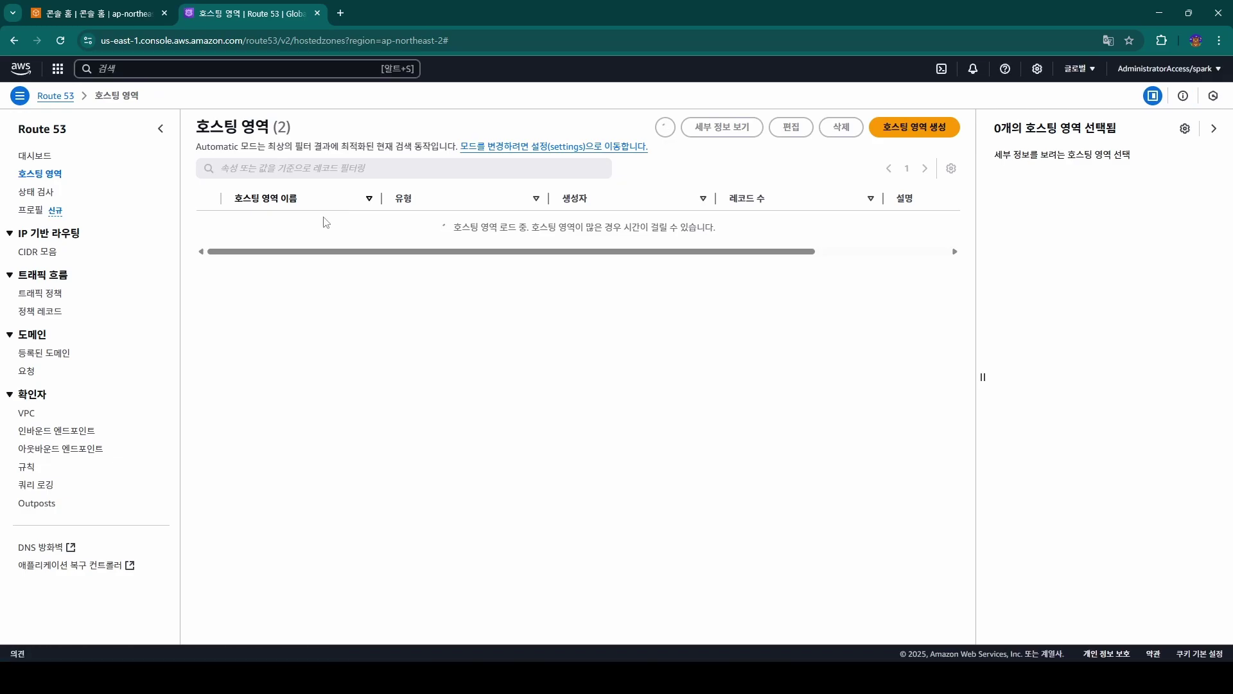
drag(321, 244, 232, 248)
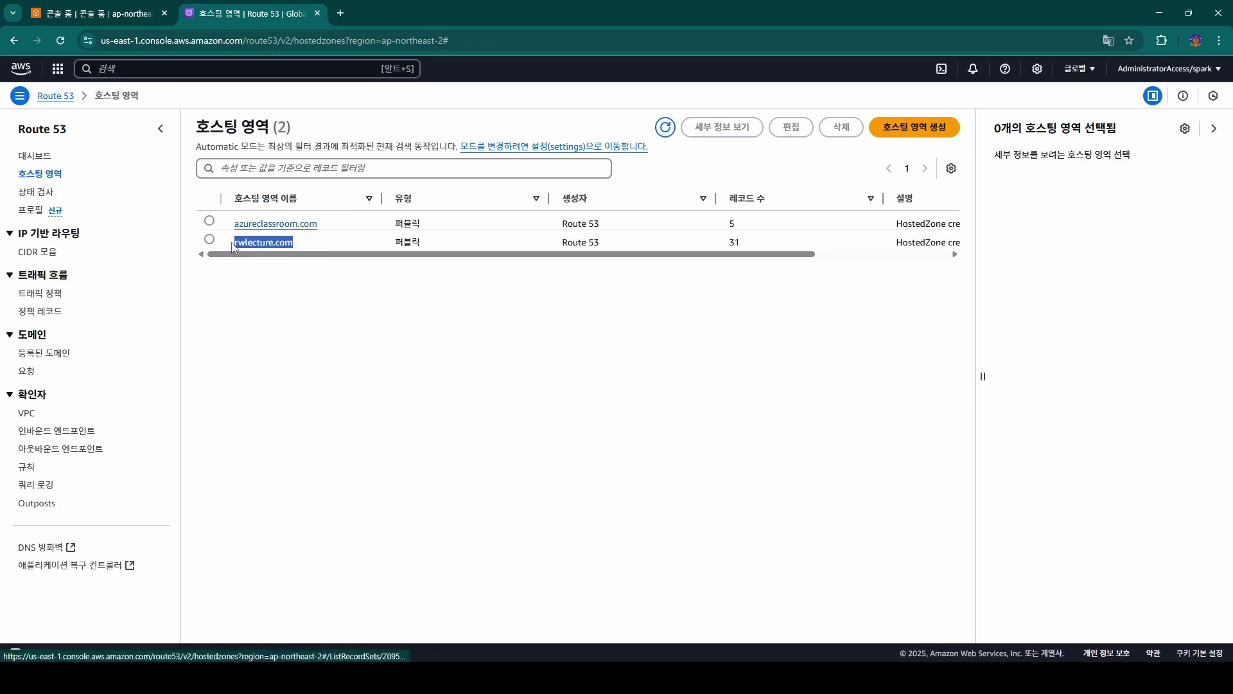
Step: From the console home, open the N. Virginia region (us-east-1) in a new browser tab and switch to it
click(135, 7)
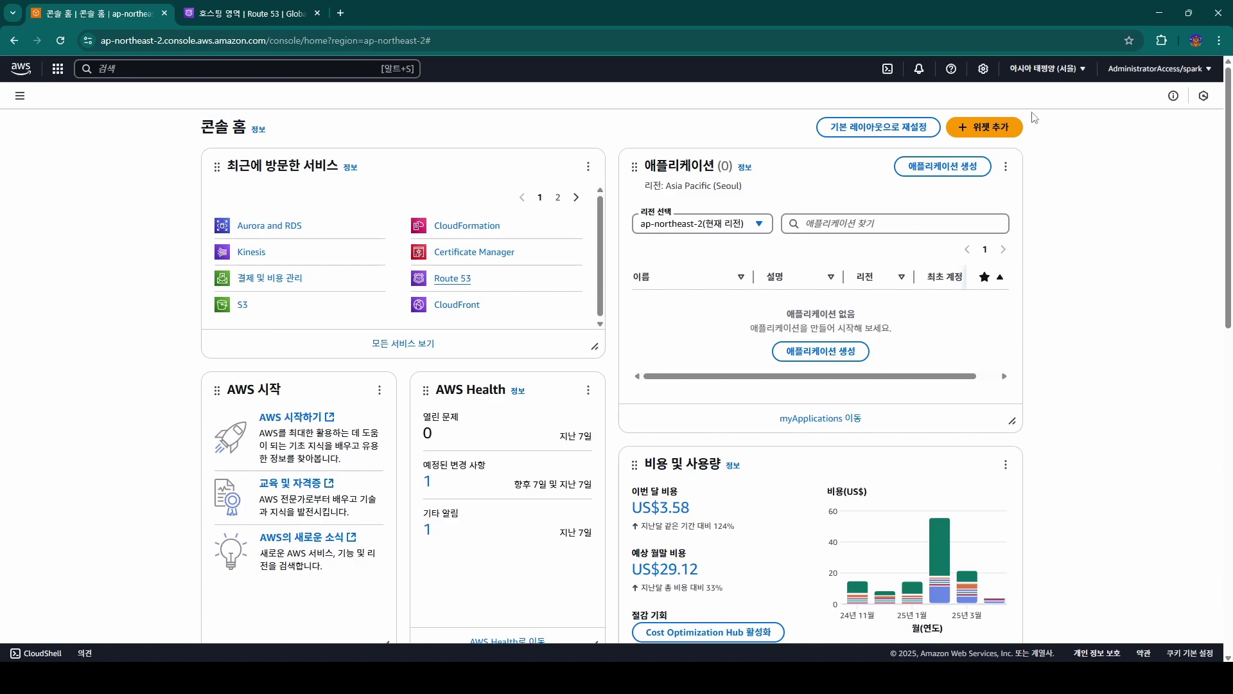
click(1047, 68)
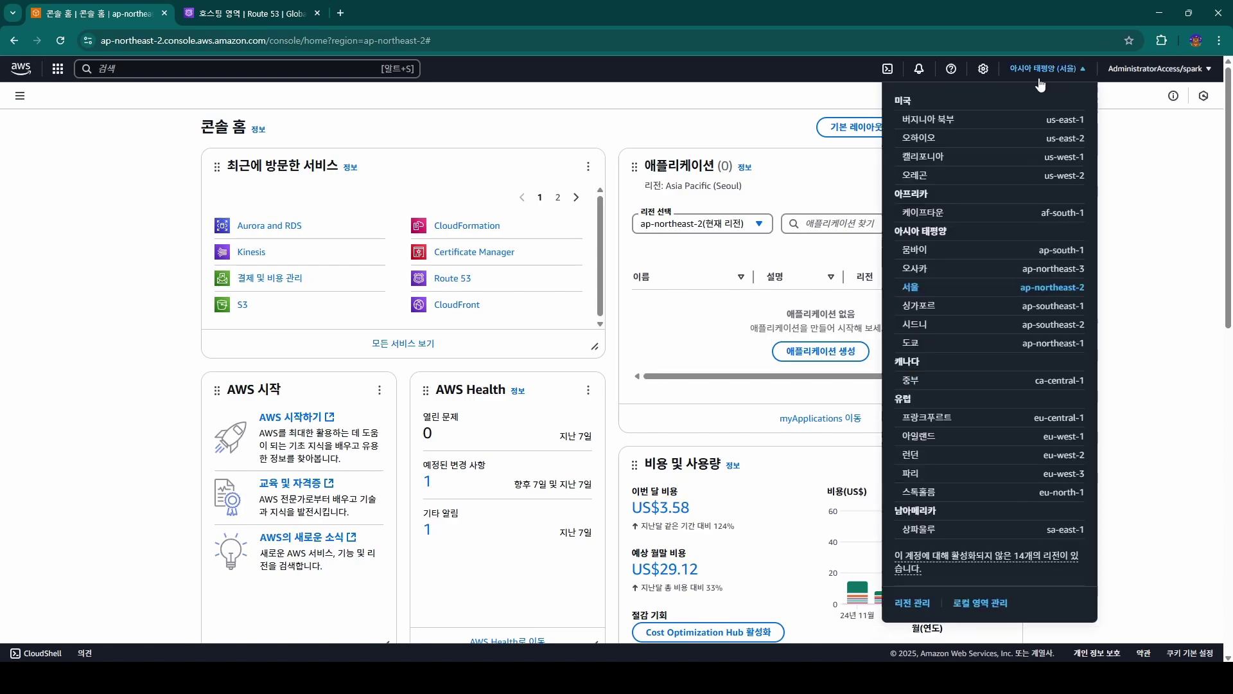
middle_click(937, 124)
click(432, 7)
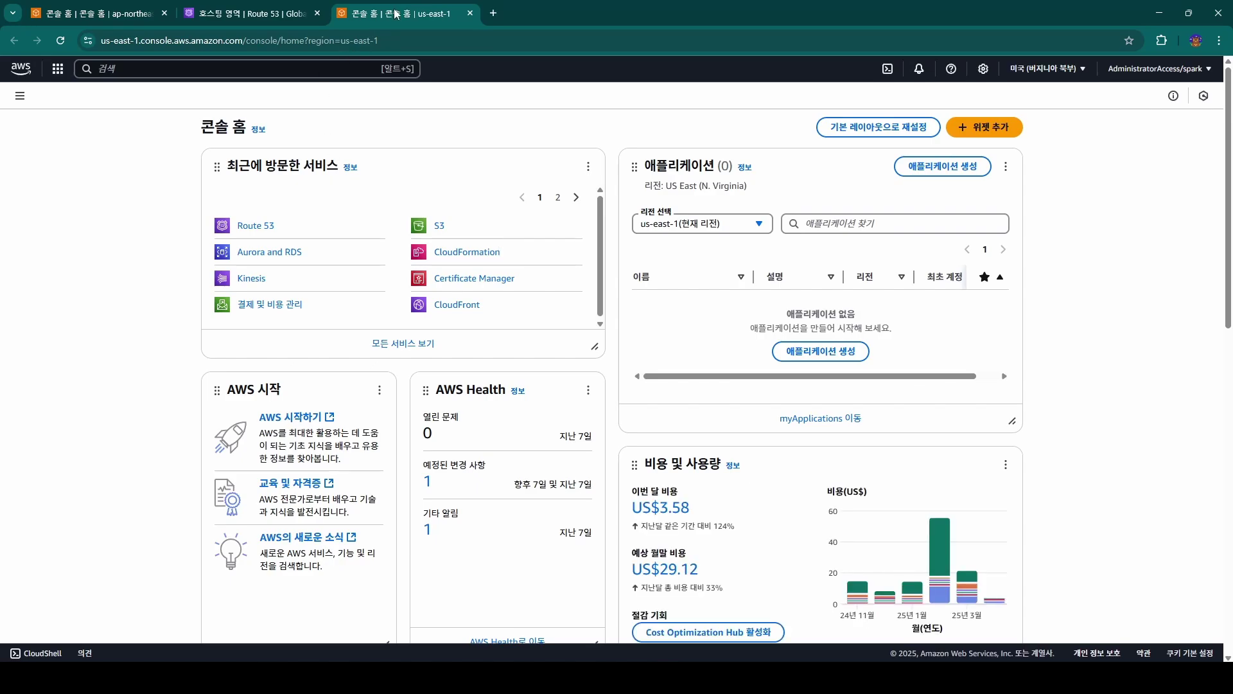
Step: Search the services for acm and open Certificate Manager in a new browser tab
click(279, 67)
text(acm-PCA)
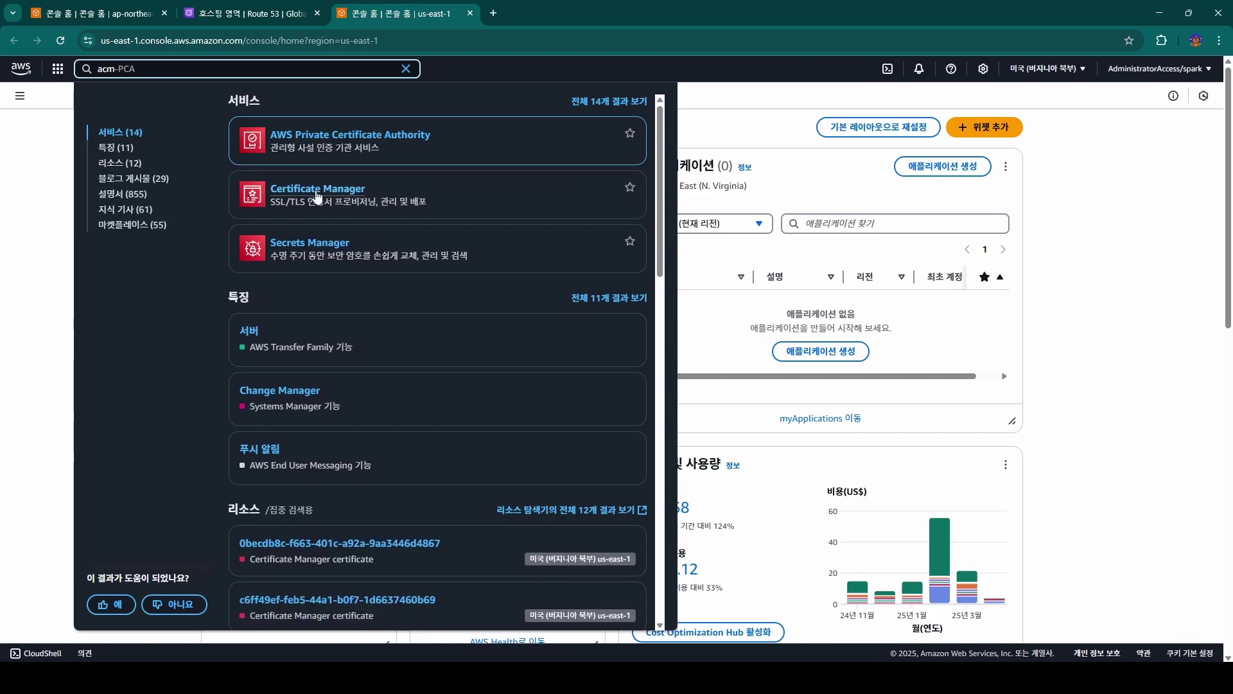
middle_click(333, 192)
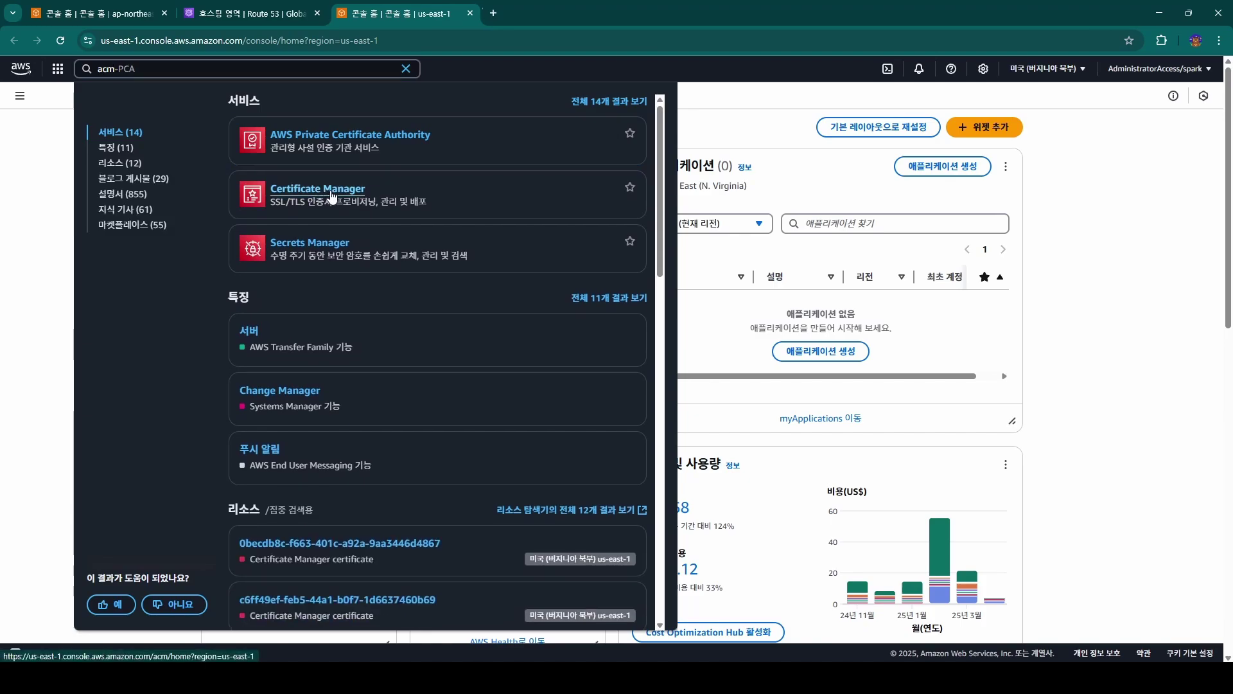
click(545, 12)
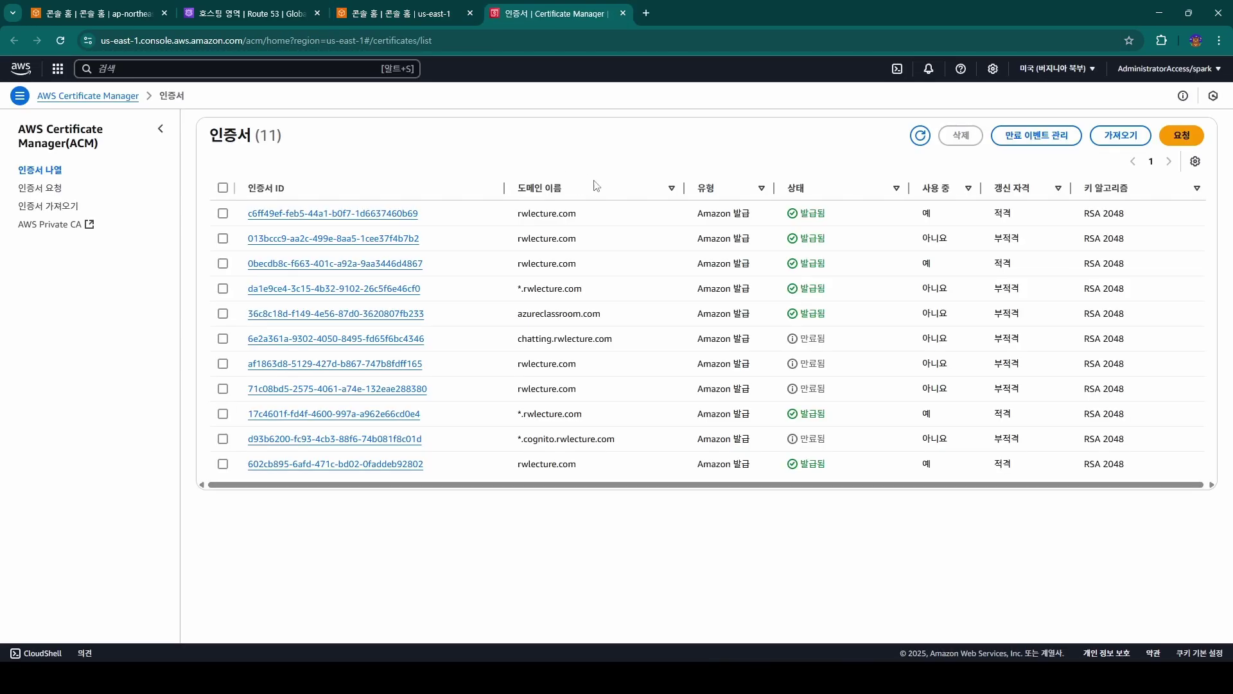
Step: Start a new certificate request from the Certificate Manager overview page, using the public certificate type
click(81, 145)
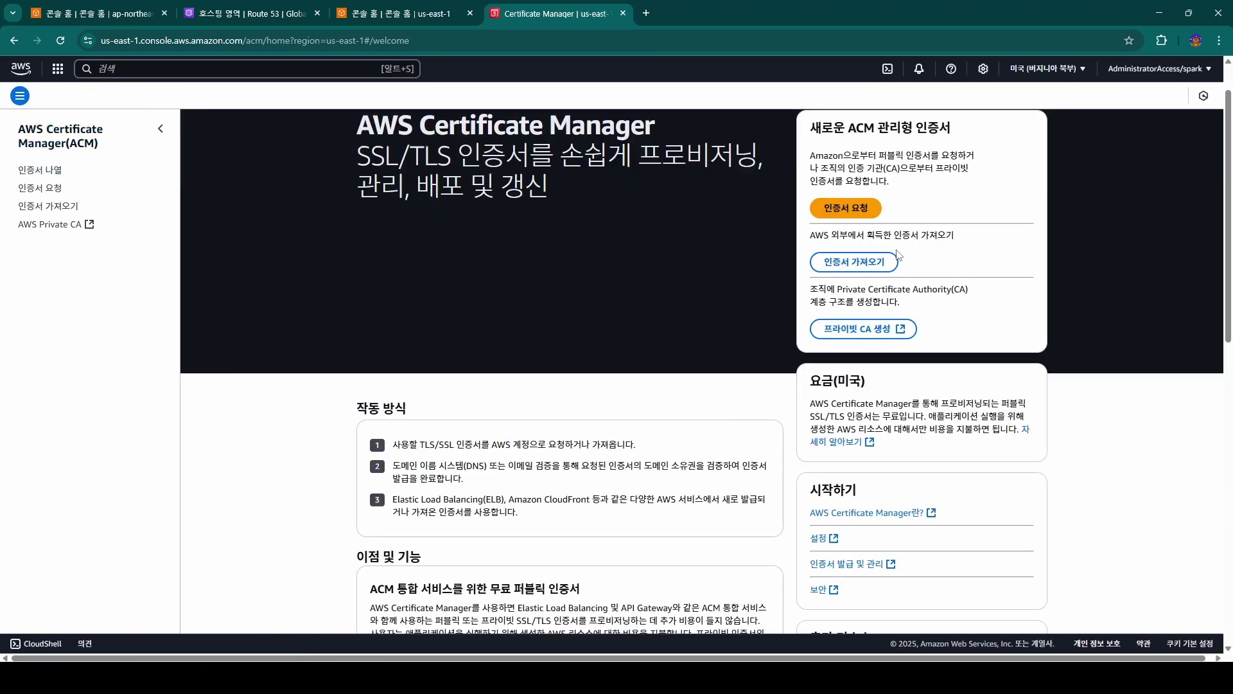
click(848, 211)
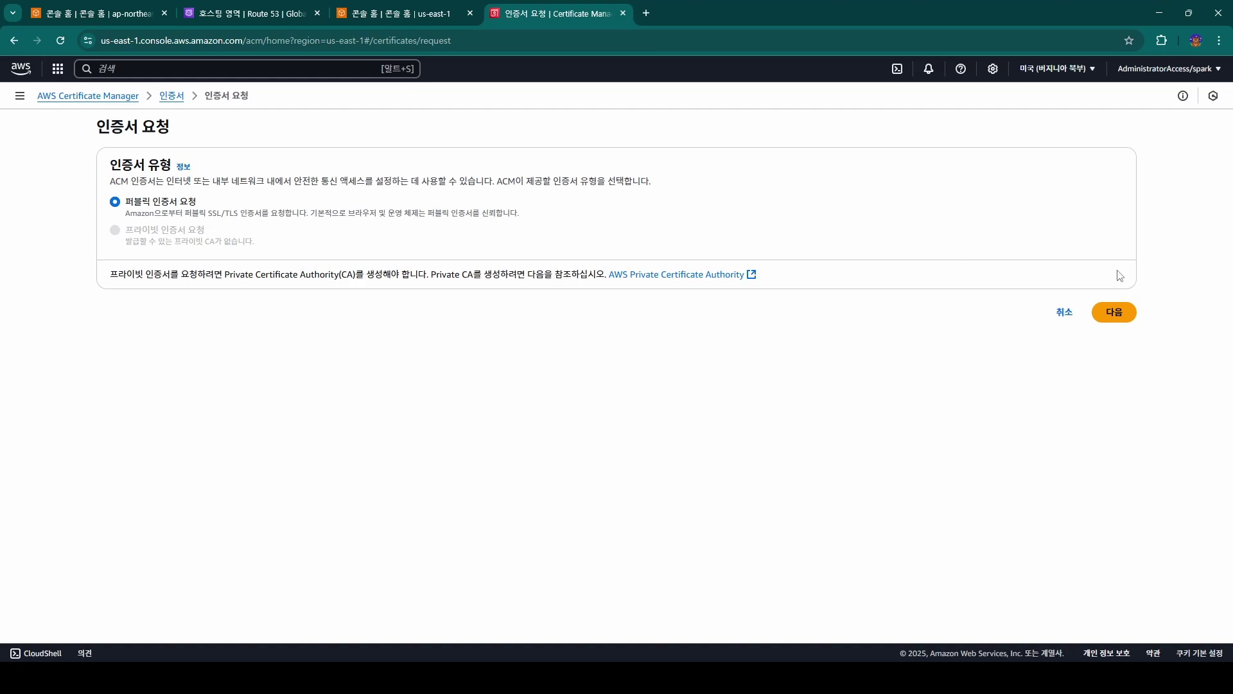
click(1114, 313)
Step: Enter rwlecture.com as the fully qualified domain name and add *.rwlecture.com as a second name
click(223, 158)
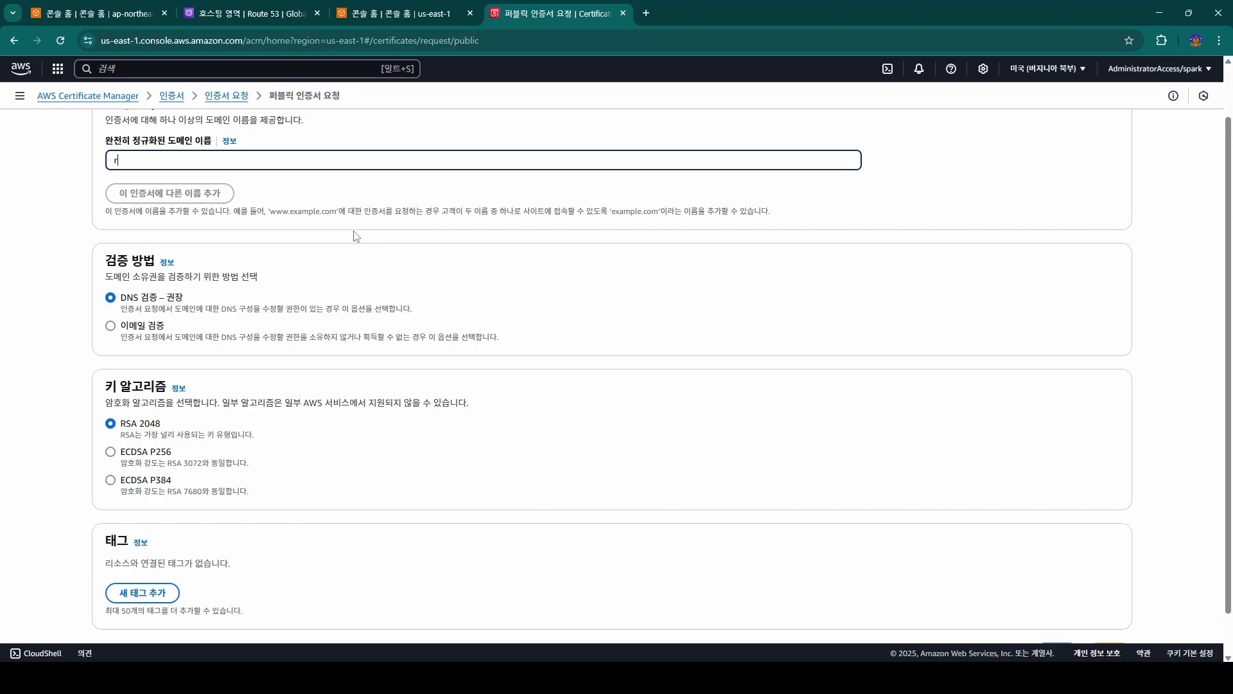
text(rwlecture.com)
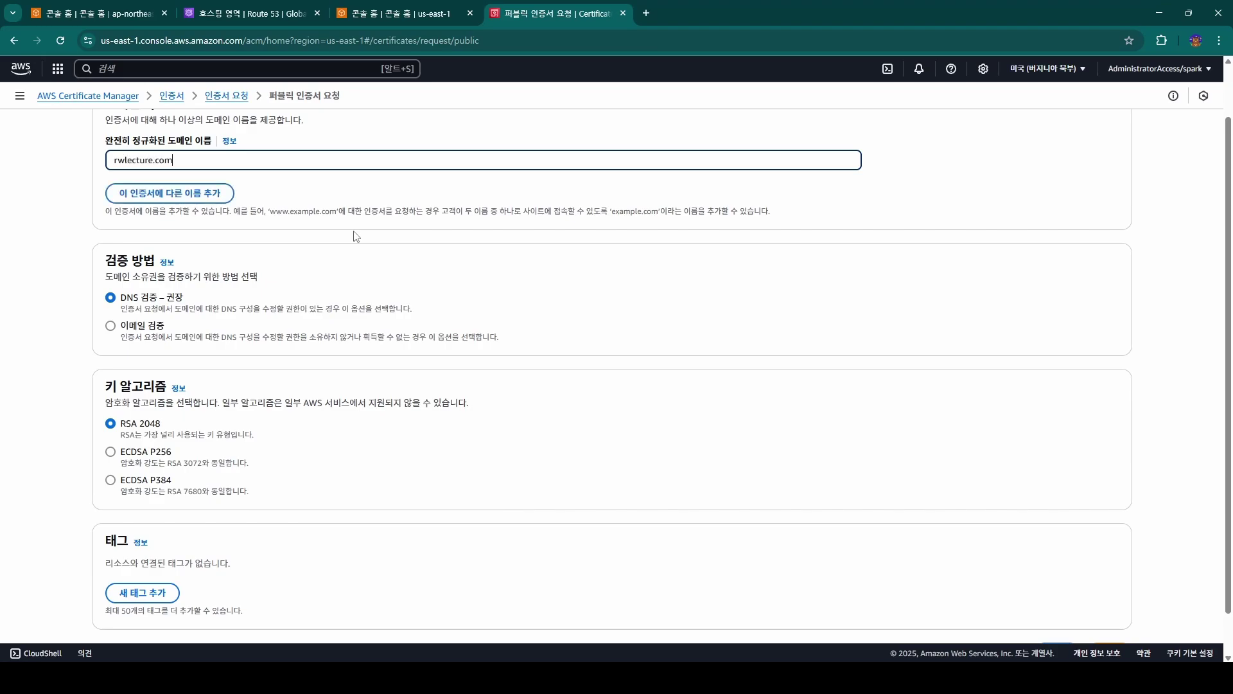
click(202, 193)
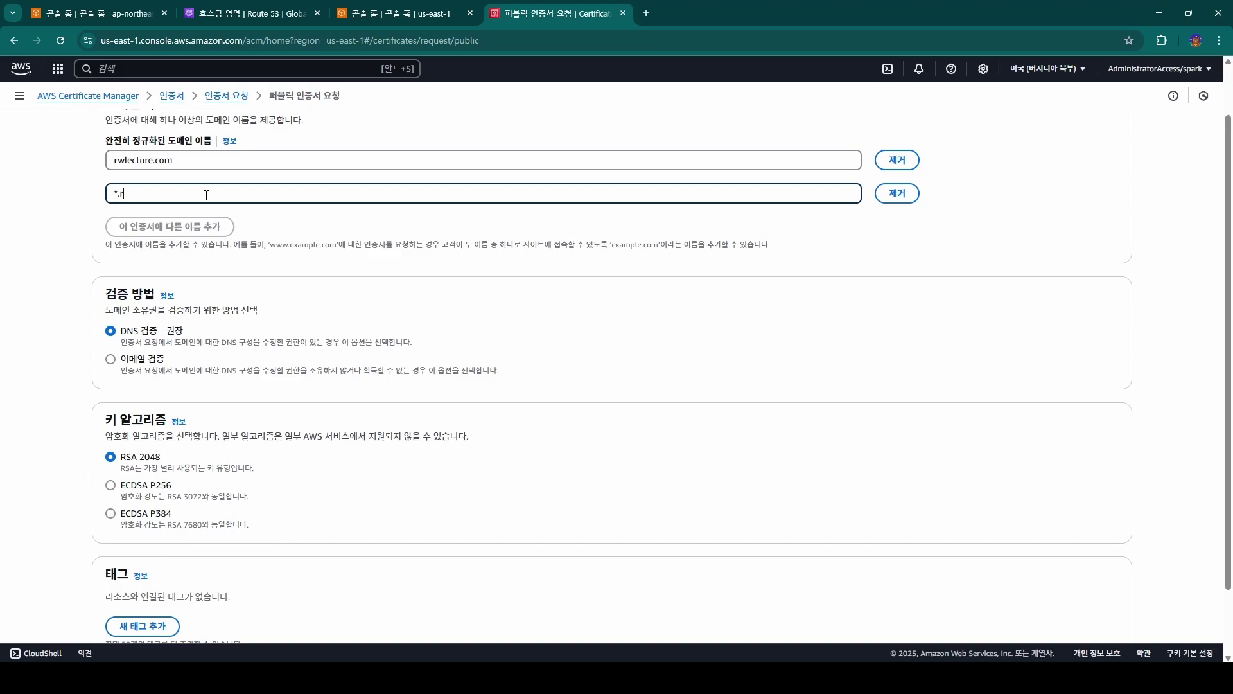
text(*.rwlecture.com)
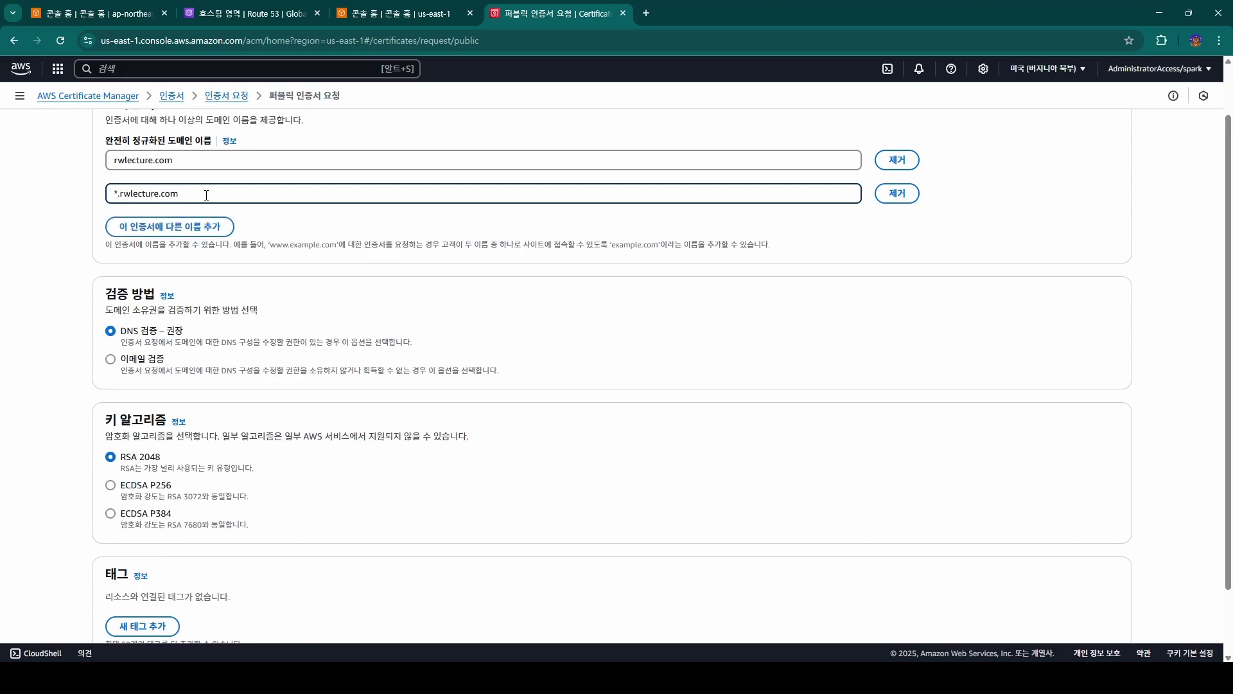
Step: Add an example blog subdomain beside the wildcard domain name and erase it again
drag(207, 195, 107, 193)
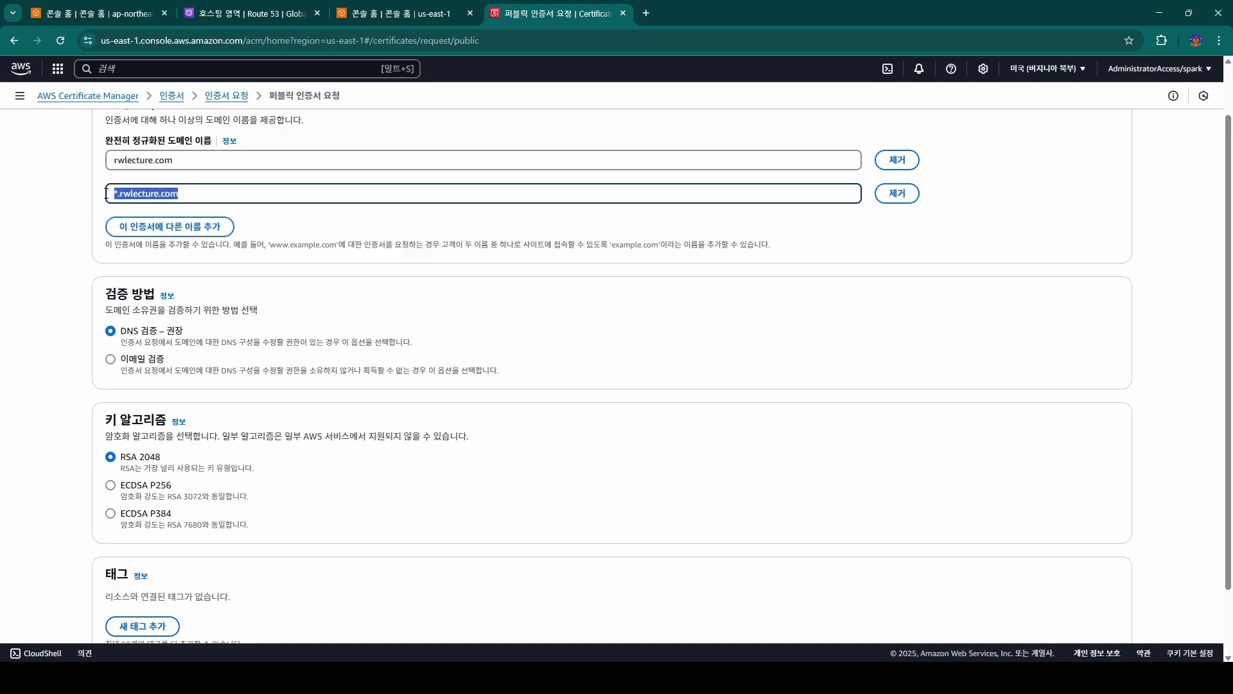
click(115, 194)
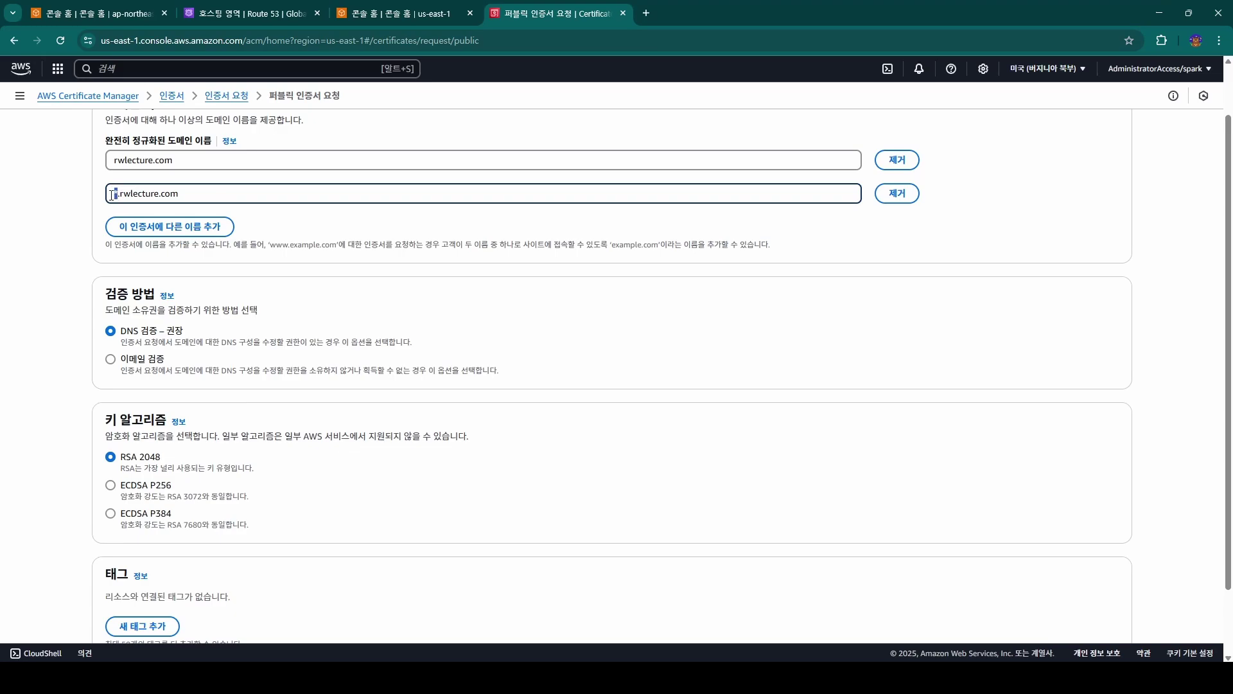
click(299, 202)
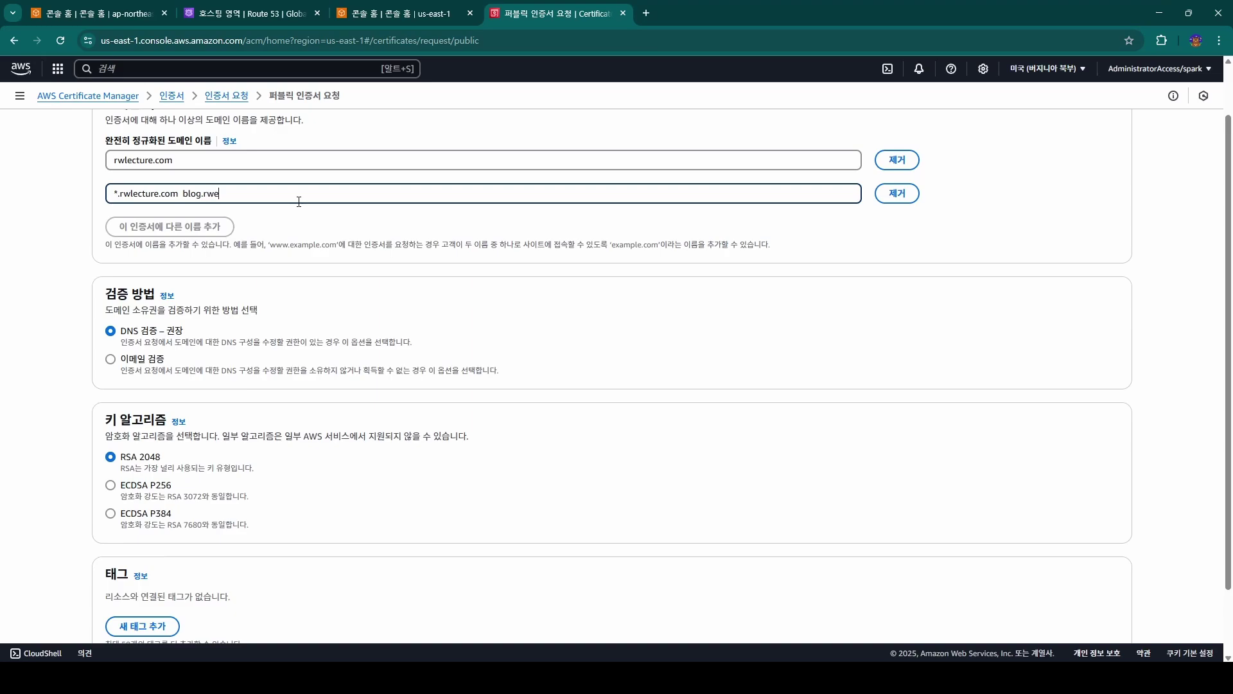
text(blog.rwelcture.com)
drag(298, 202, 180, 199)
key(BackSpace)
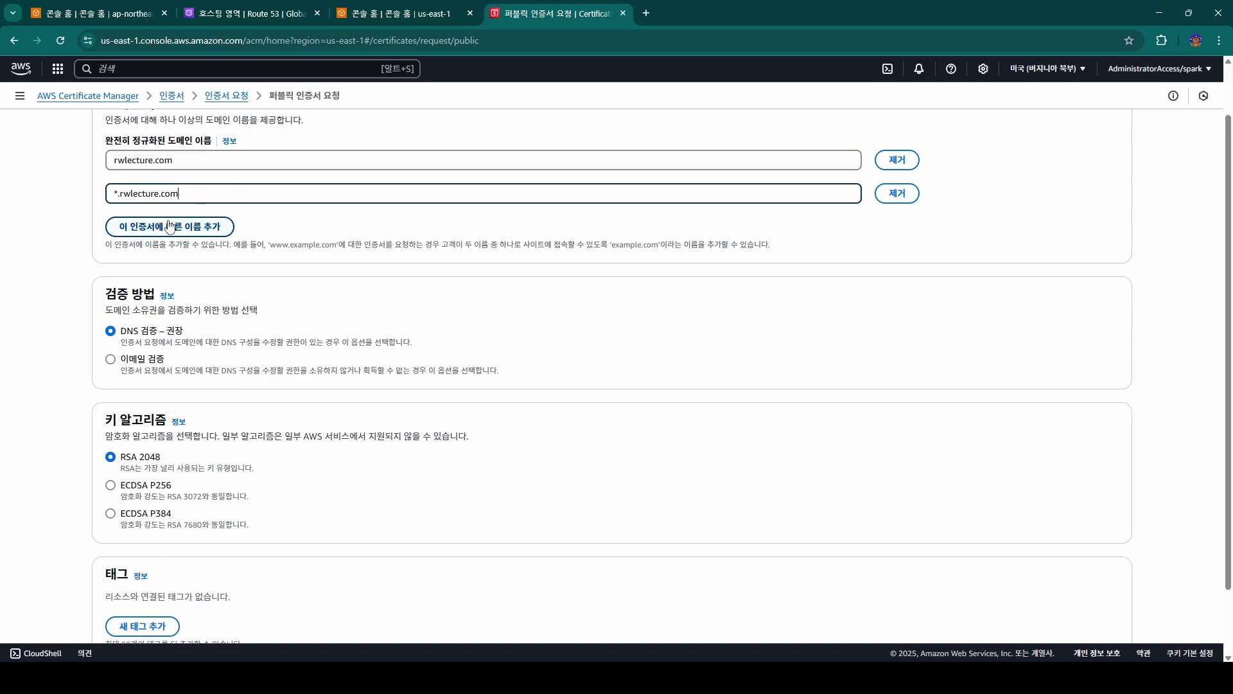
Step: Add blog.test.rwlecture.com as a third domain name, change it to *.test.rwlecture.com, and remove that entry
click(128, 226)
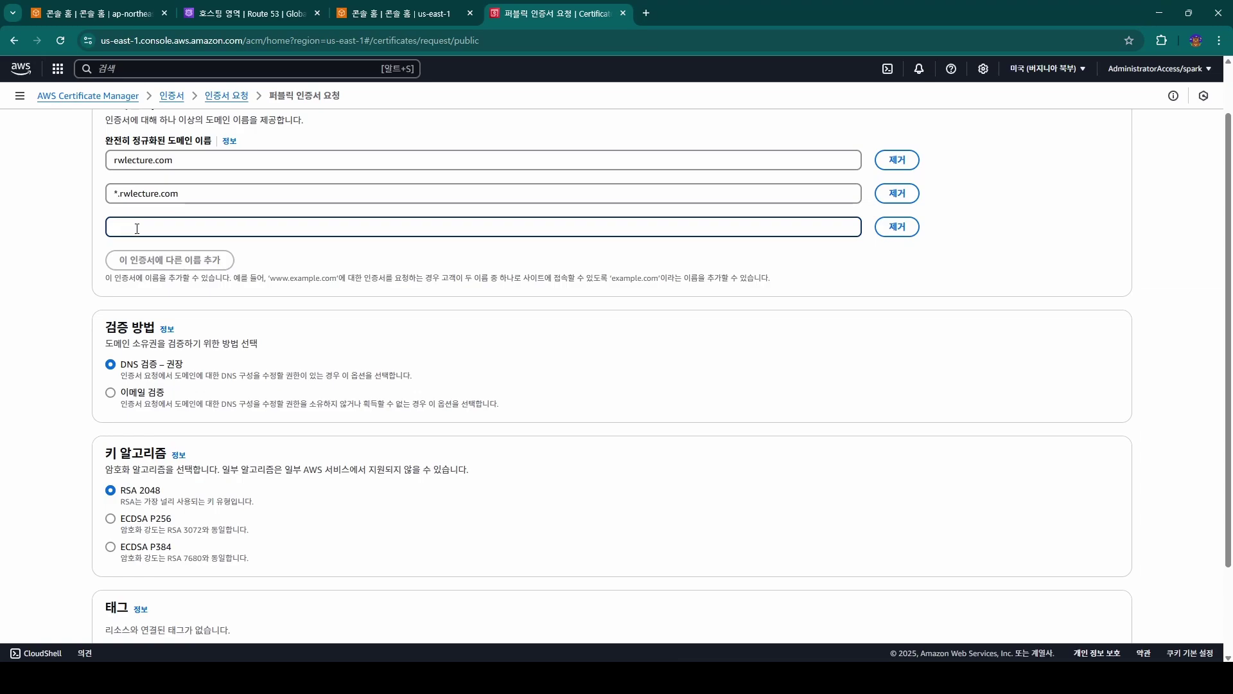
text(blog.test.rwlecture.com)
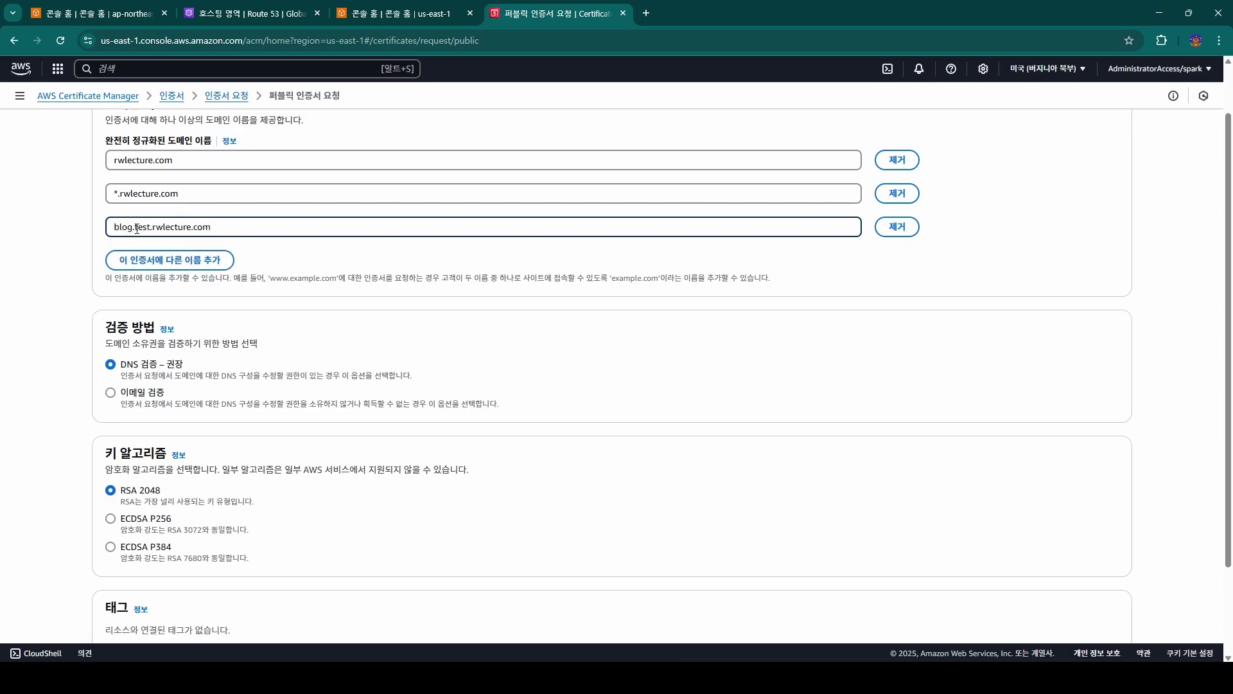
drag(132, 228, 95, 233)
text(*)
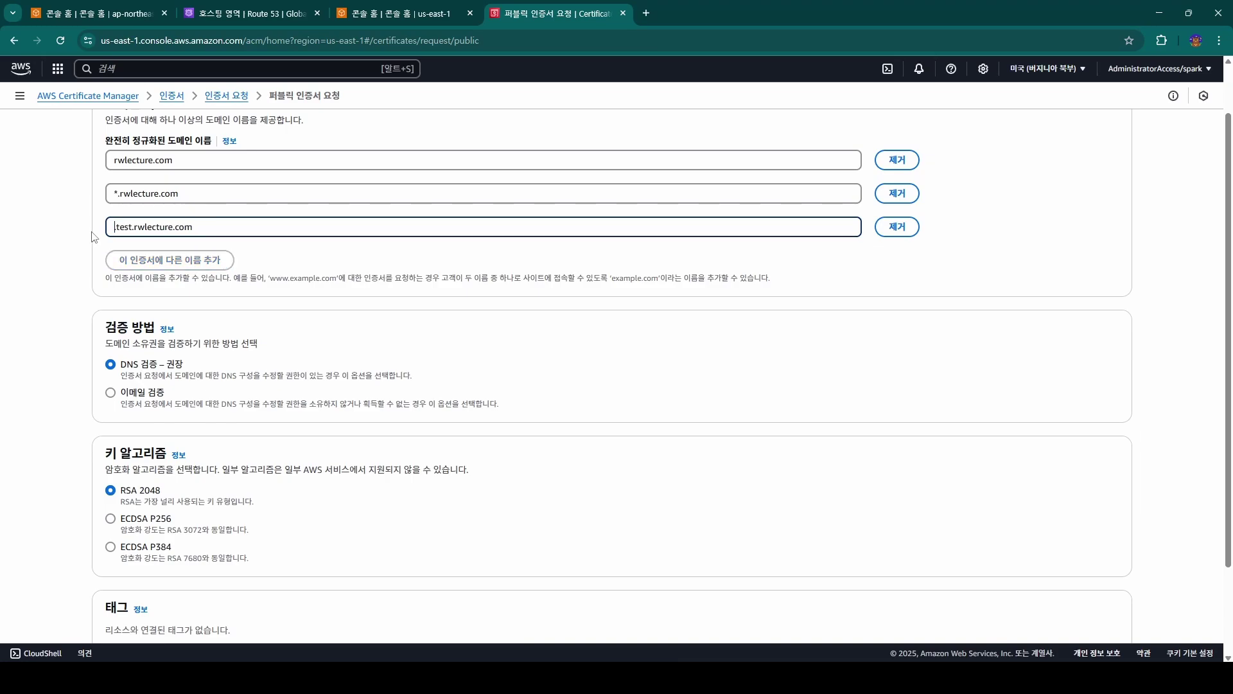
drag(187, 194, 102, 231)
click(148, 227)
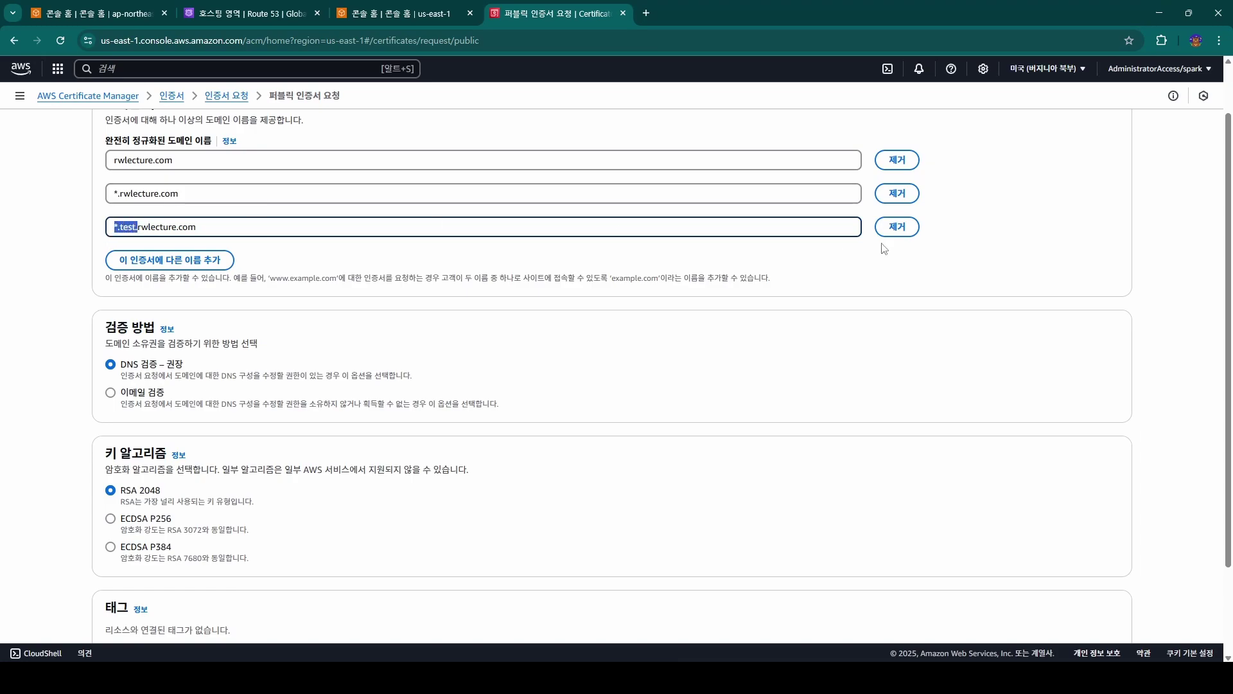
click(906, 234)
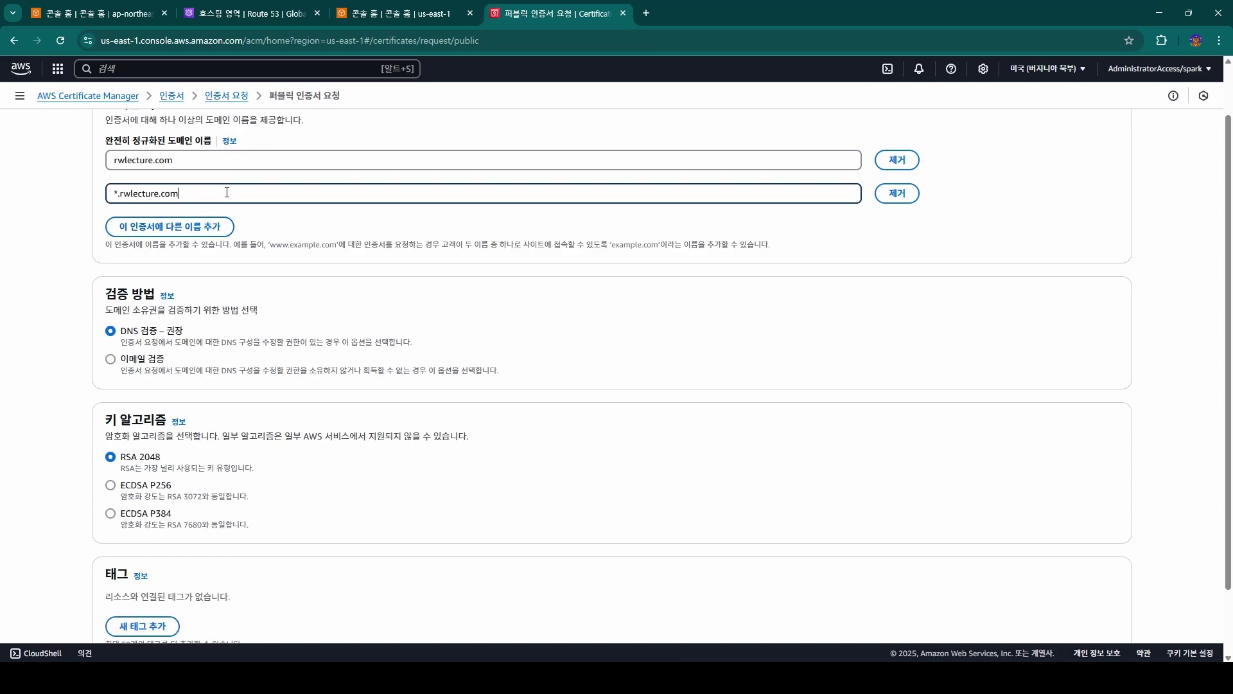
Step: Submit the public certificate request with DNS validation and the RSA 2048 key algorithm
click(277, 291)
scroll(602, 346, down, 2)
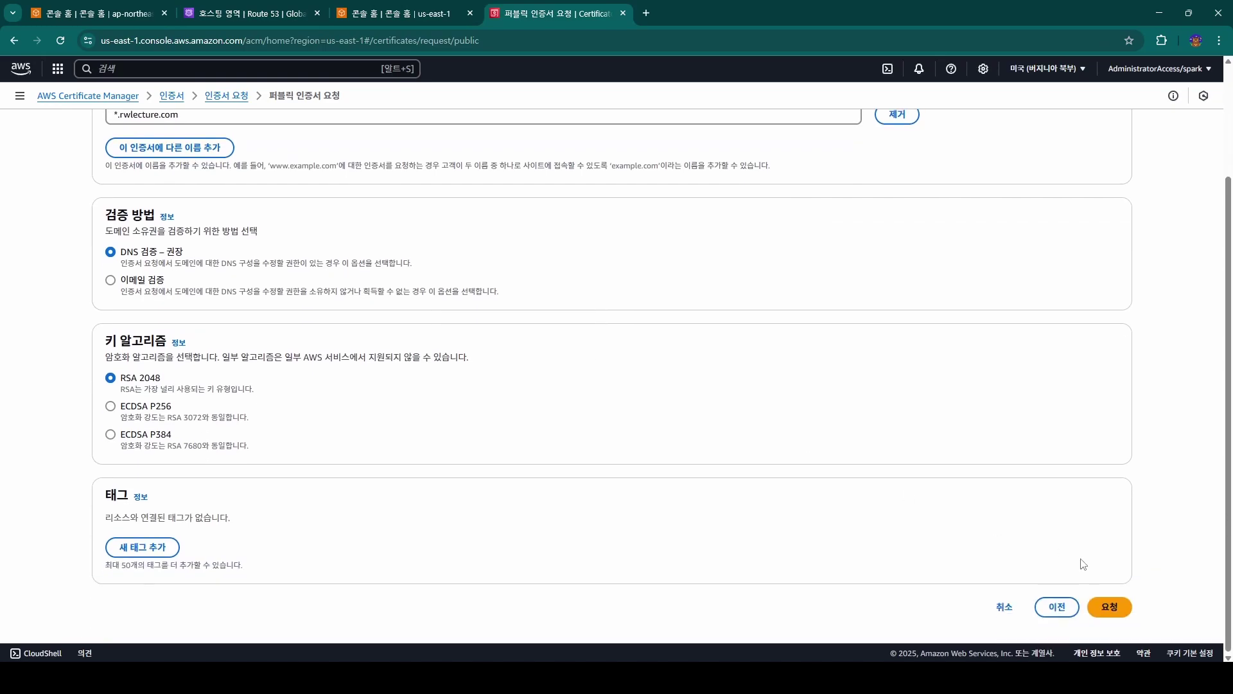
click(1109, 607)
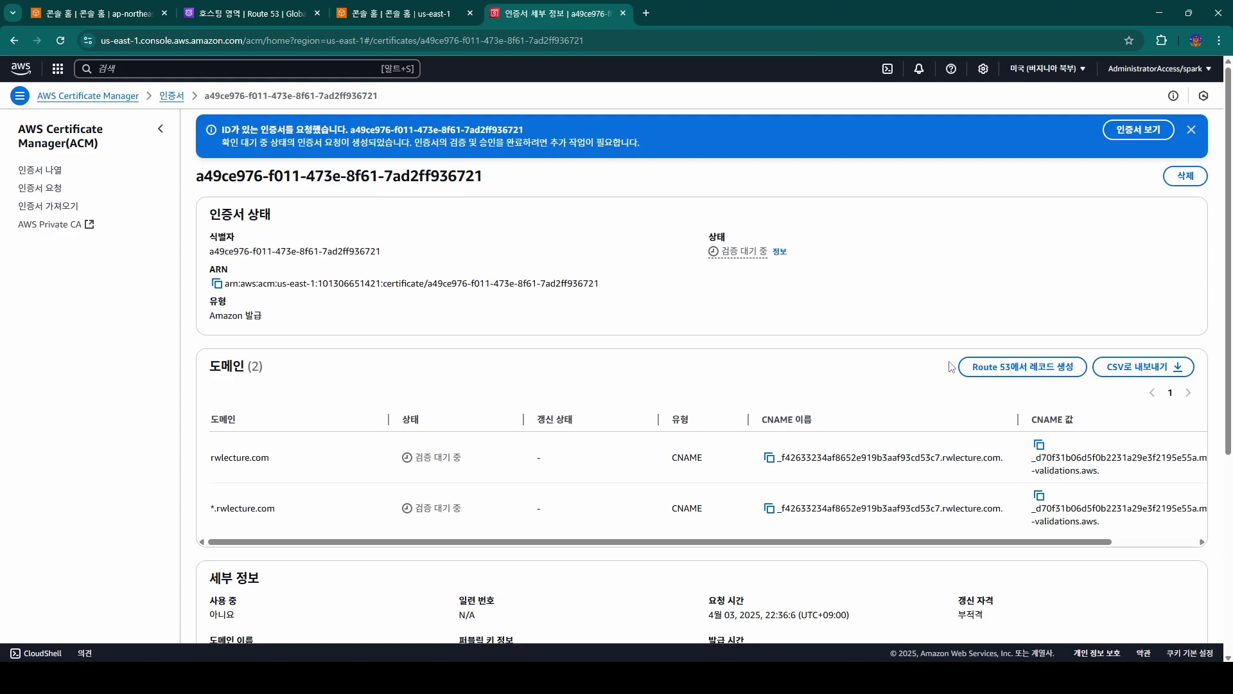
Step: Create the DNS validation records in Route 53 for rwlecture.com and *.rwlecture.com, and check the certificate's status
click(1021, 369)
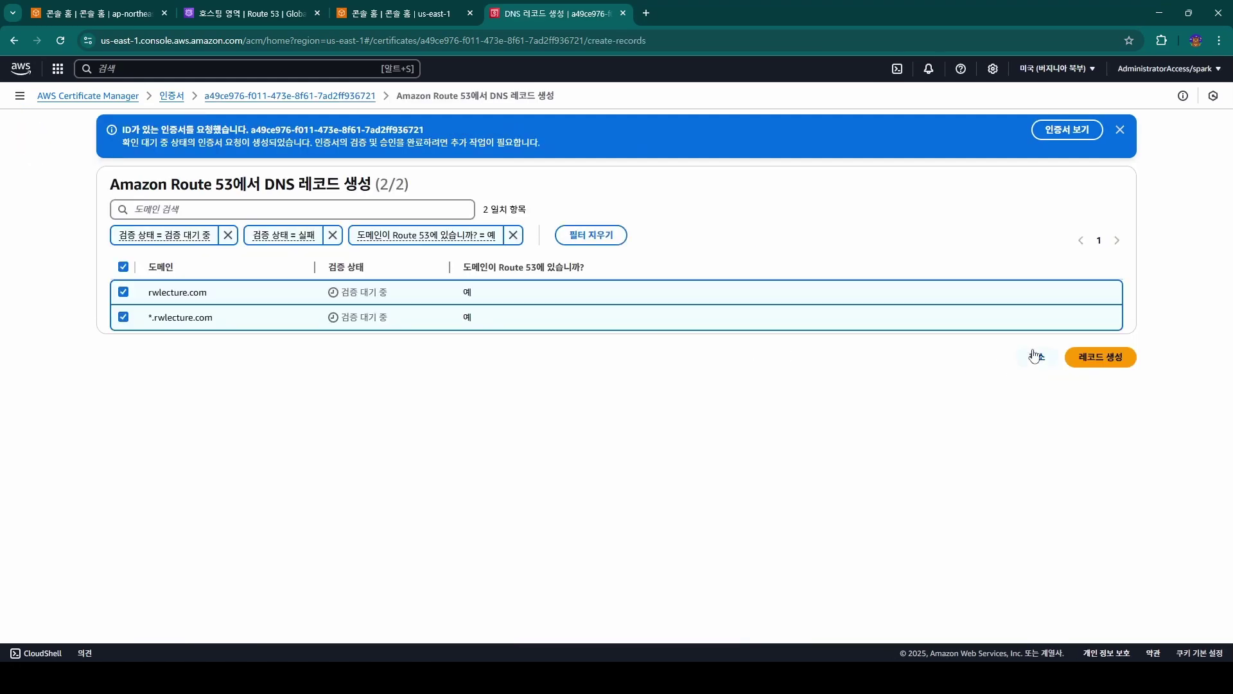
click(1090, 360)
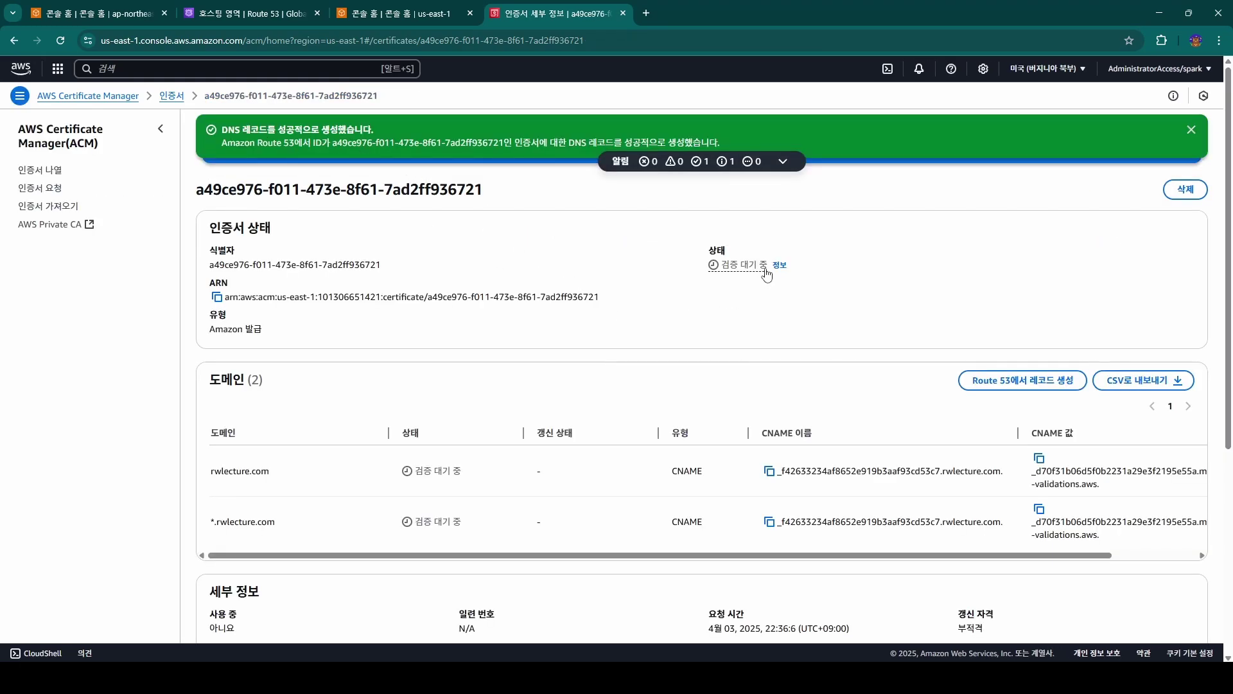
drag(771, 266, 706, 270)
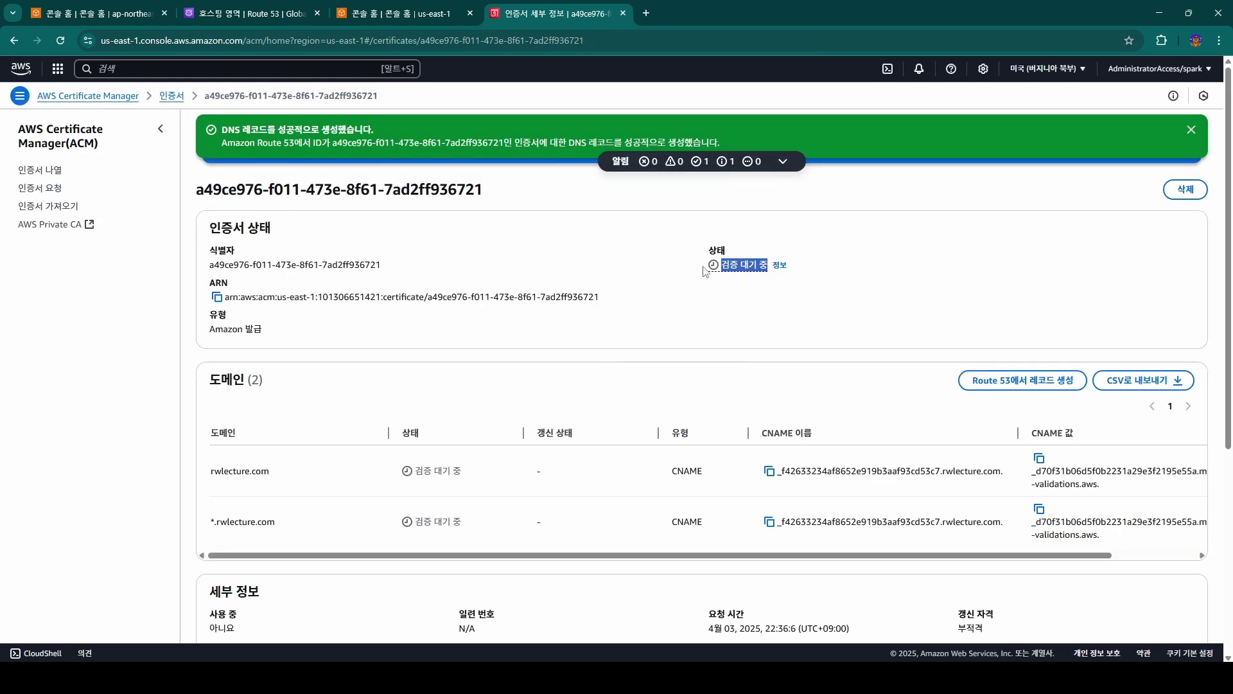
click(690, 315)
Step: Copy the ARN of the new rwlecture.com certificate to the clipboard
drag(299, 480, 215, 482)
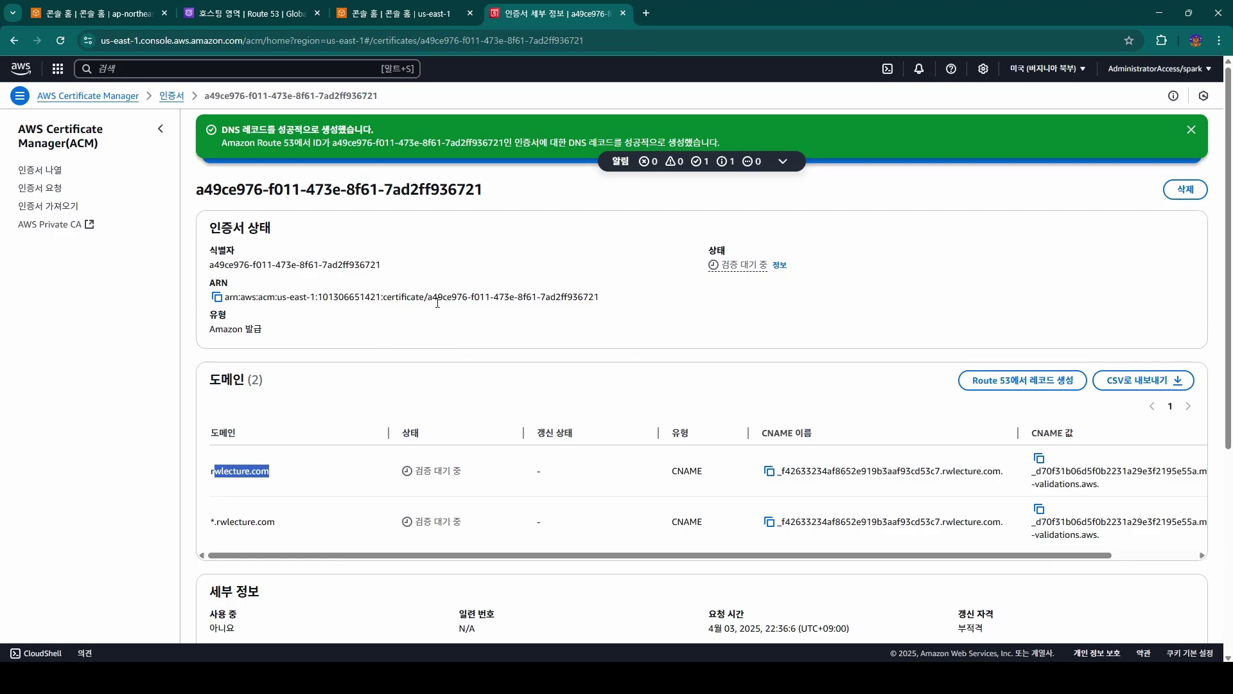
click(363, 316)
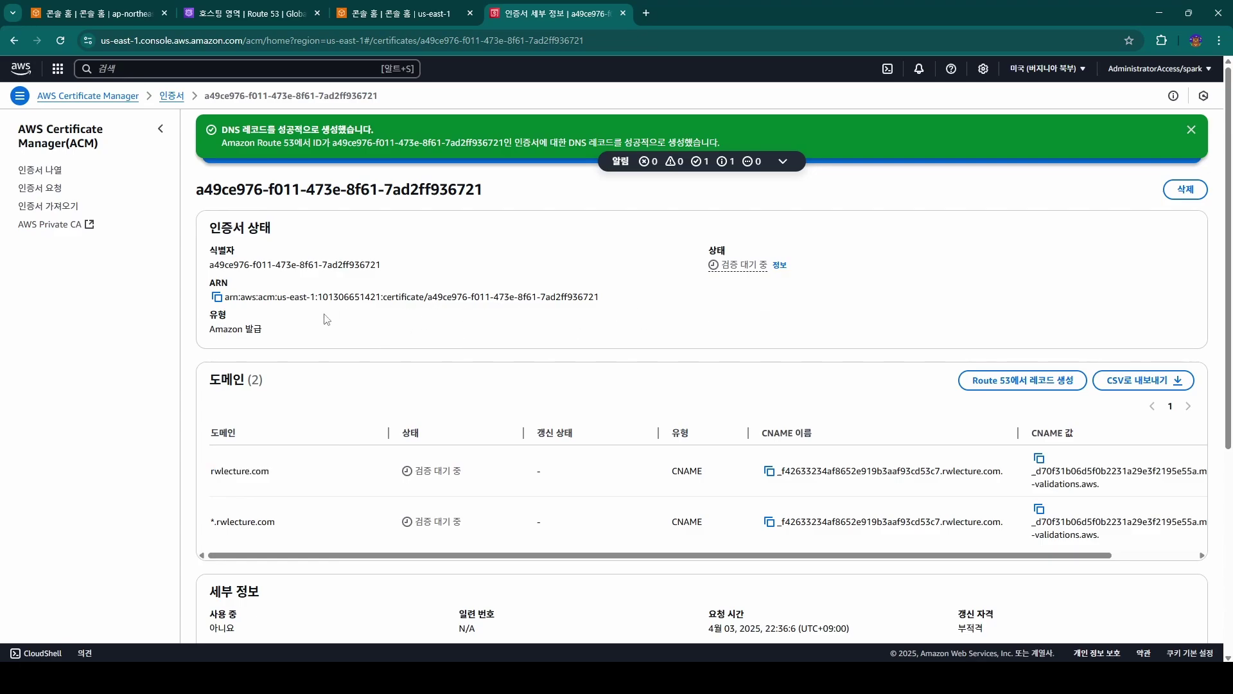
click(217, 298)
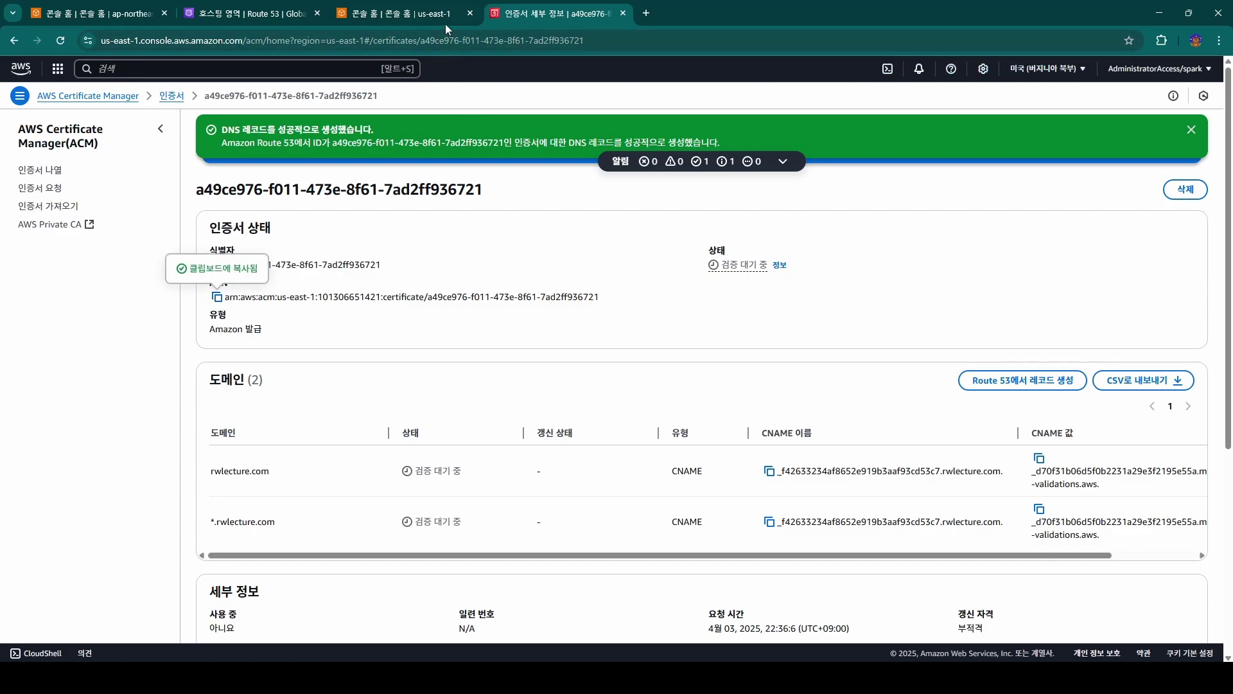
Step: Switch the AWS console home to the Seoul region (ap-northeast-2) and open the CloudFormation service page
click(425, 14)
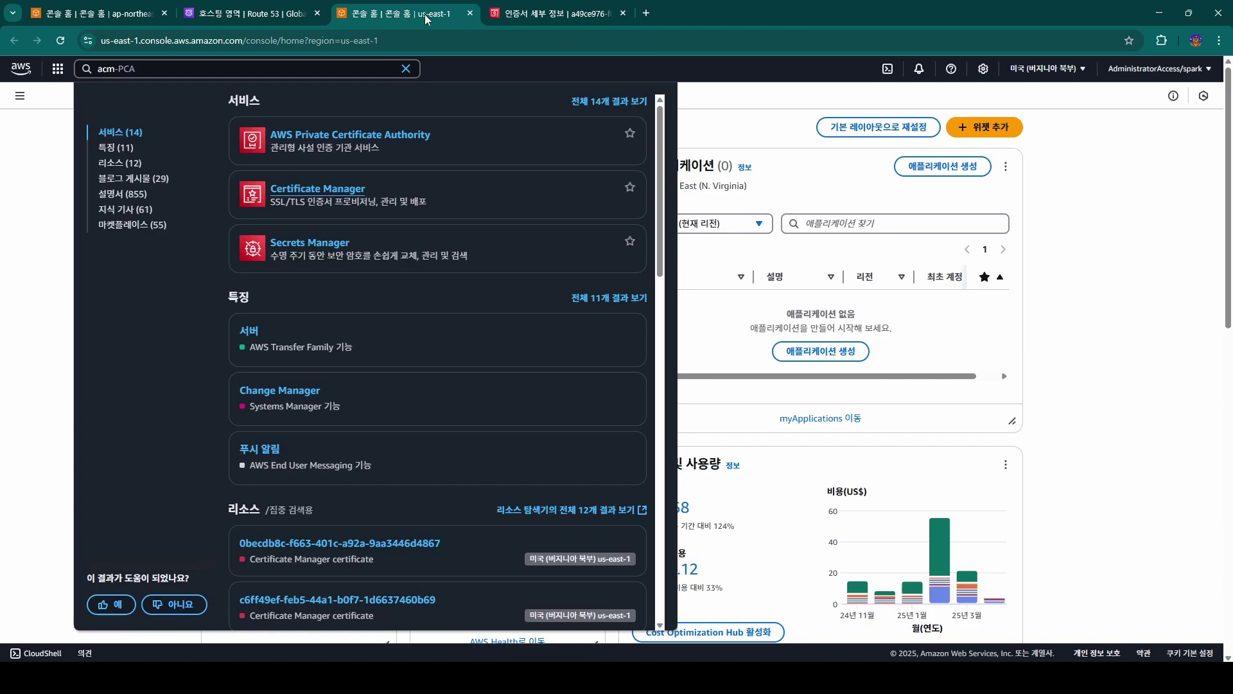
click(767, 97)
click(1067, 69)
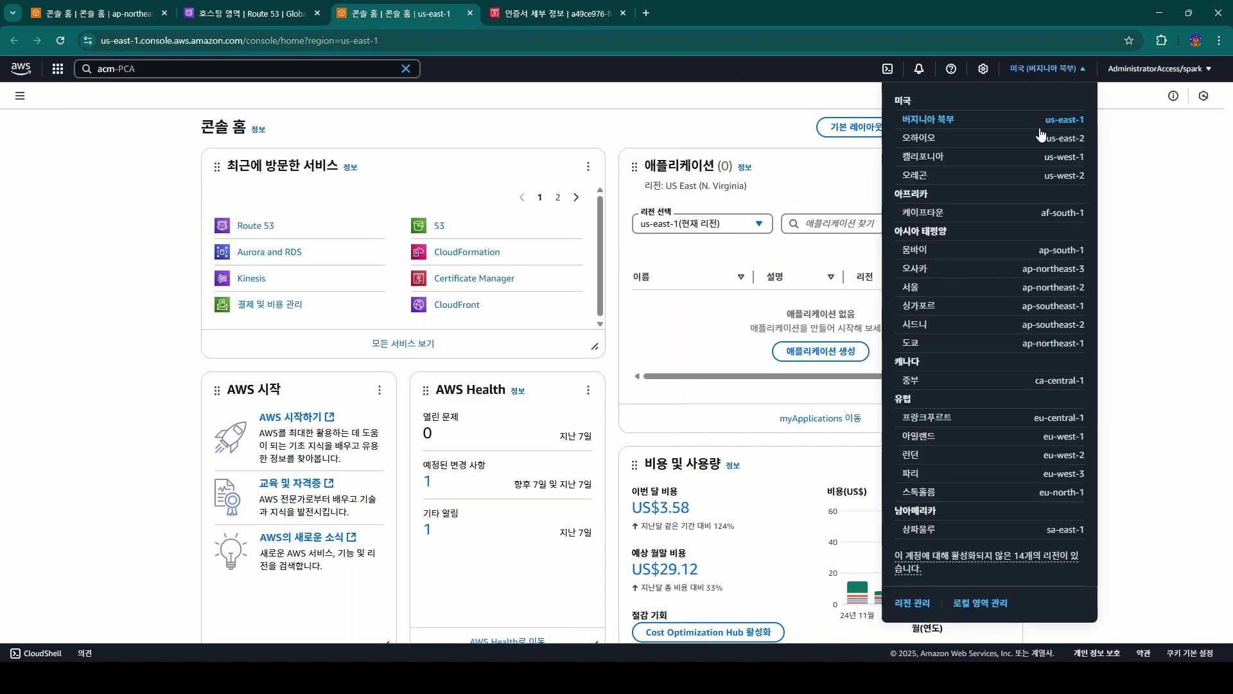
click(915, 289)
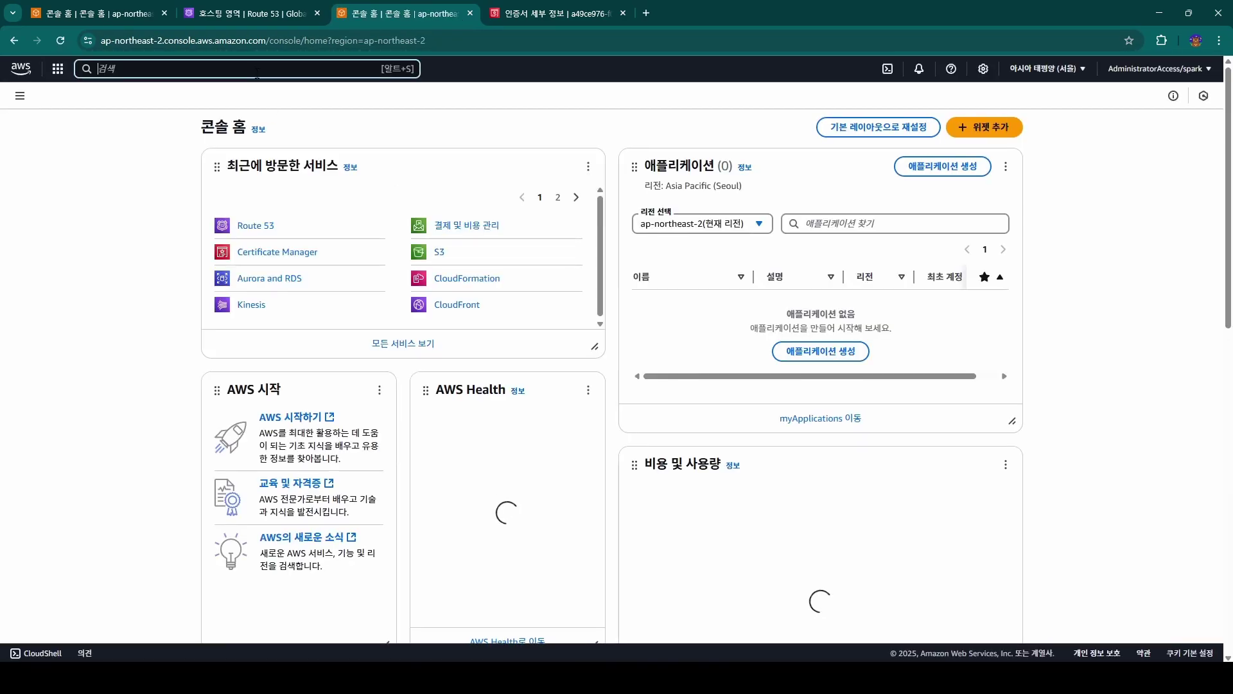
text(cloudformation)
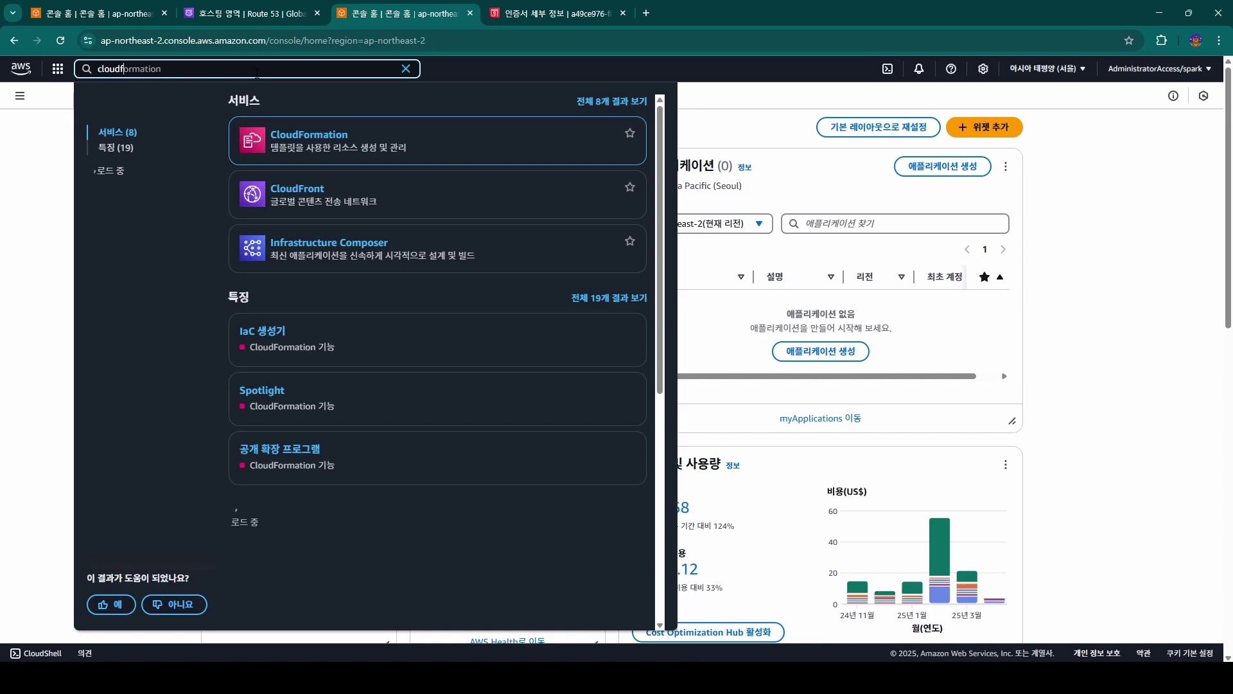
click(306, 131)
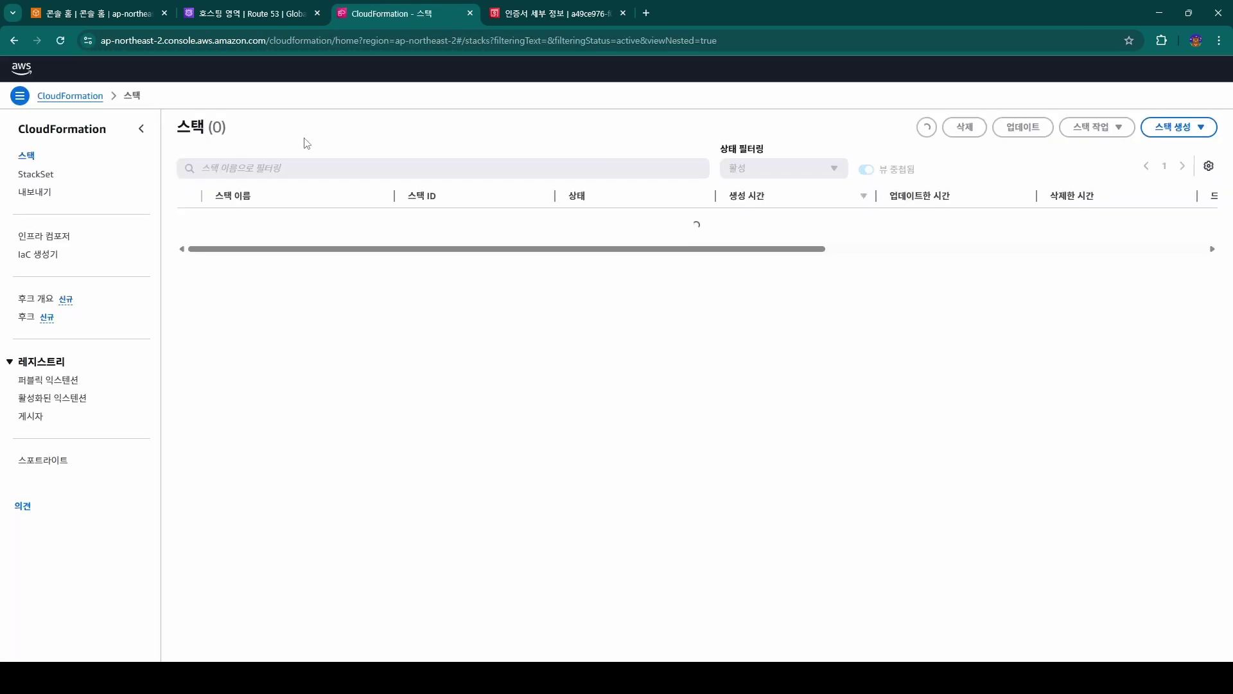
click(78, 131)
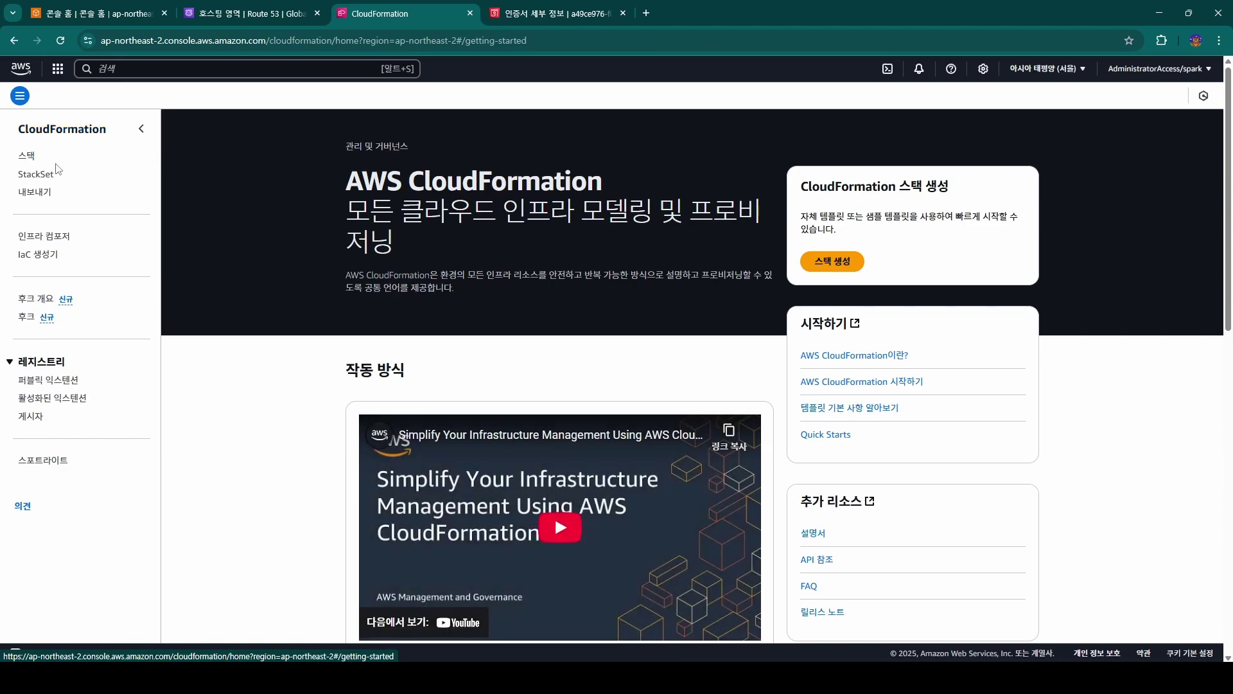
click(30, 161)
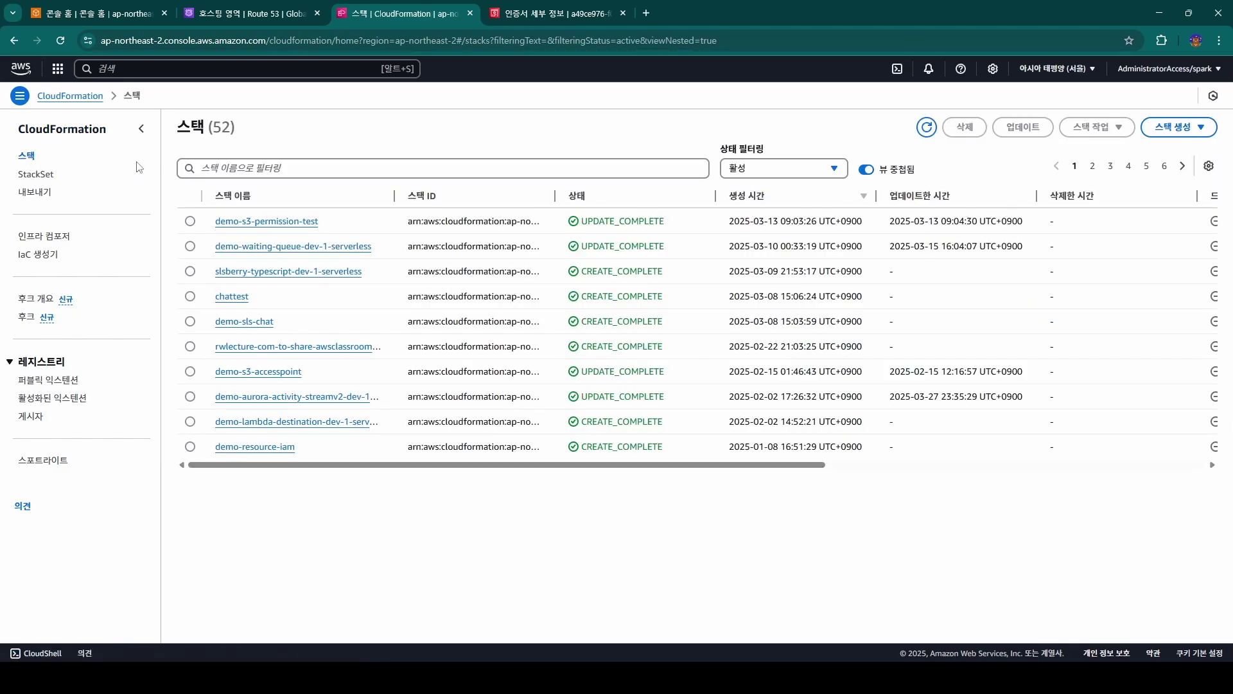
click(95, 137)
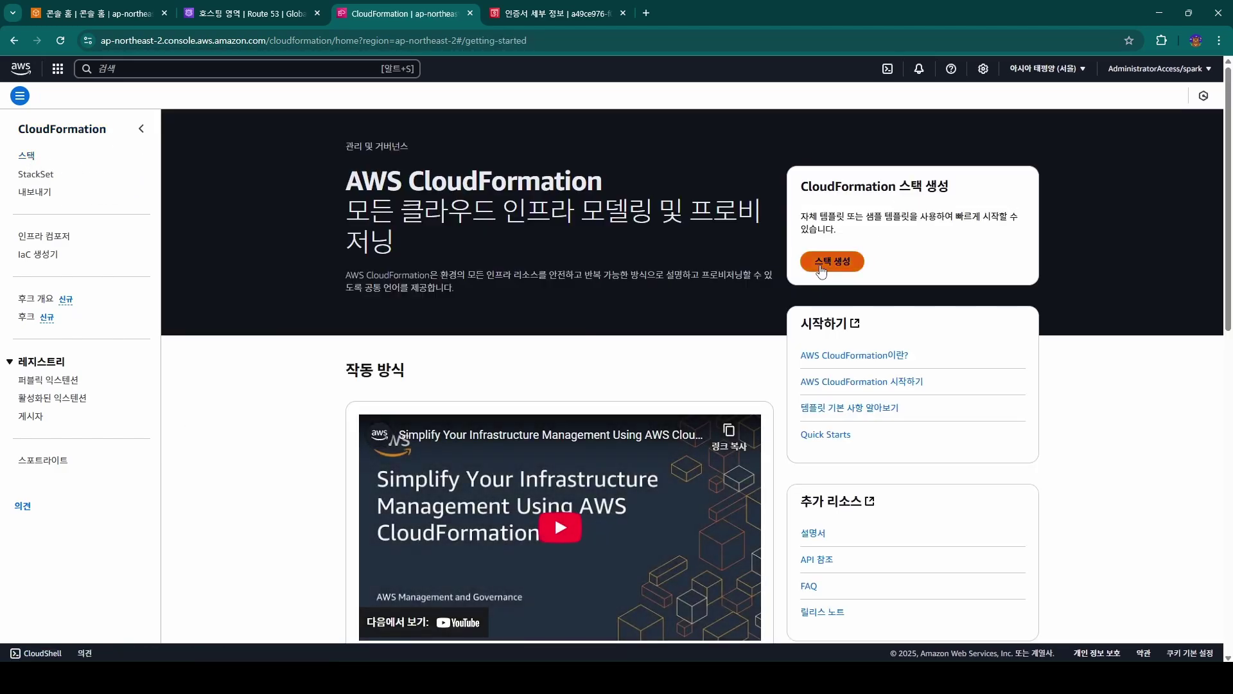
Step: Start a new CloudFormation stack from an existing template by uploading cloudformation_static_website.yml, and continue to the stack details
click(830, 262)
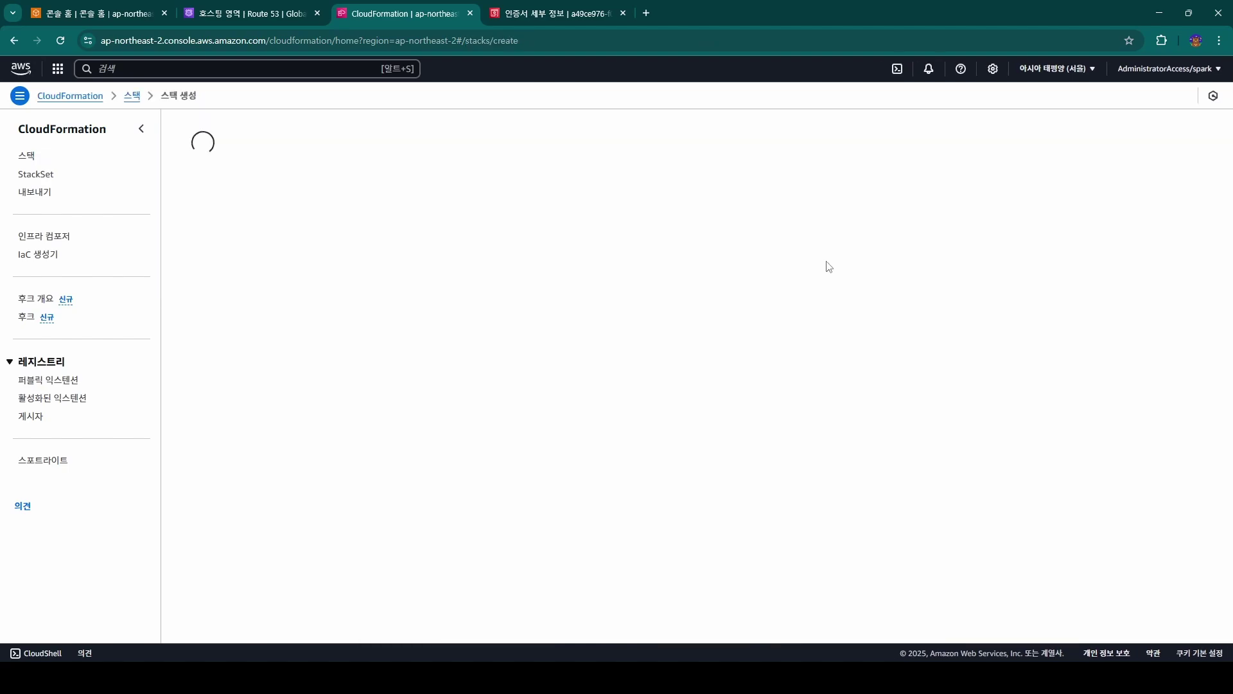
click(736, 401)
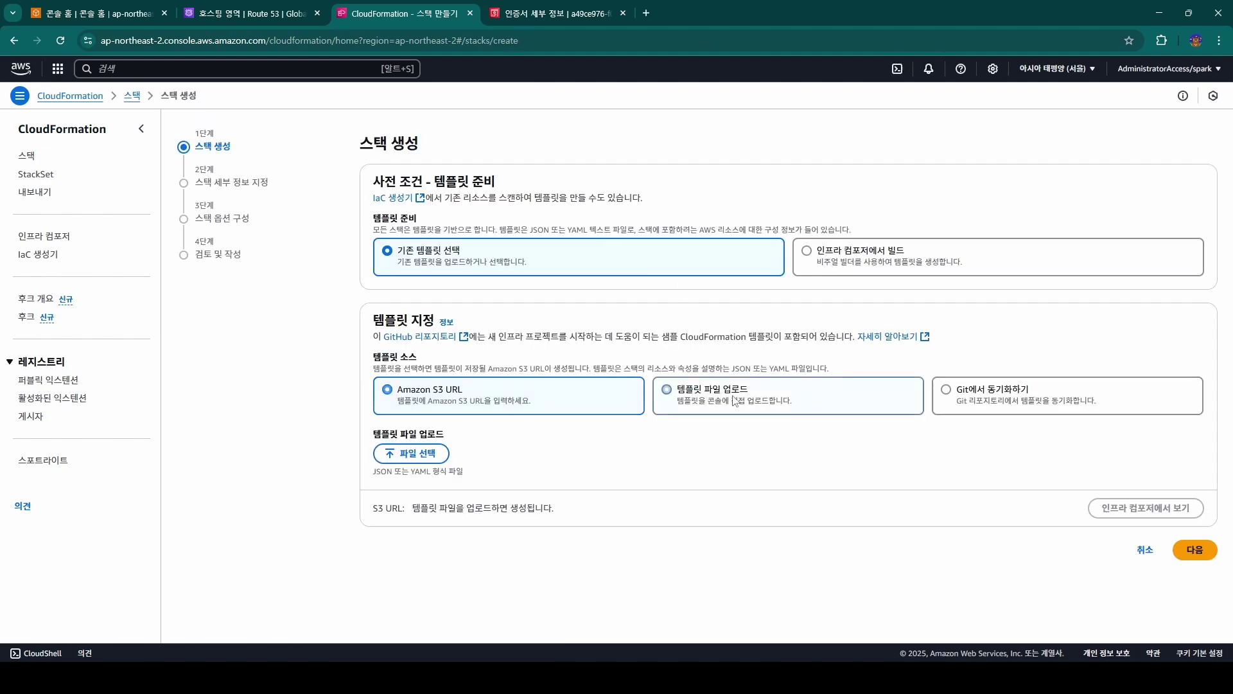
click(412, 456)
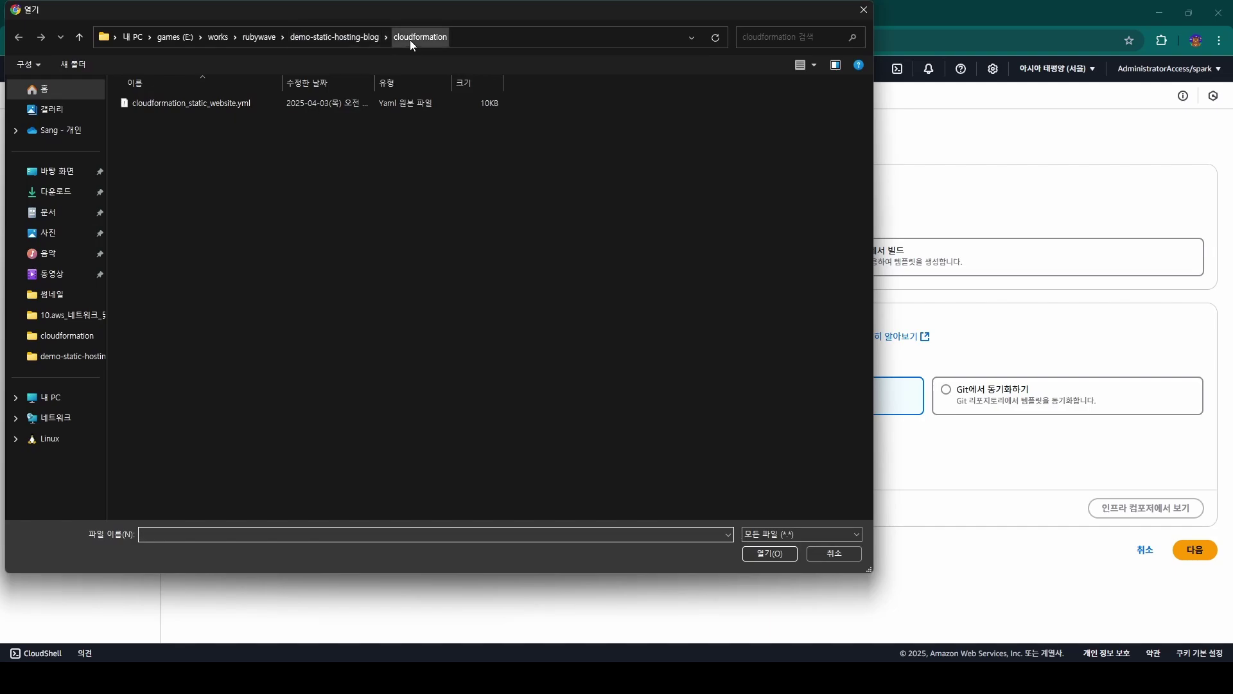
double_click(229, 103)
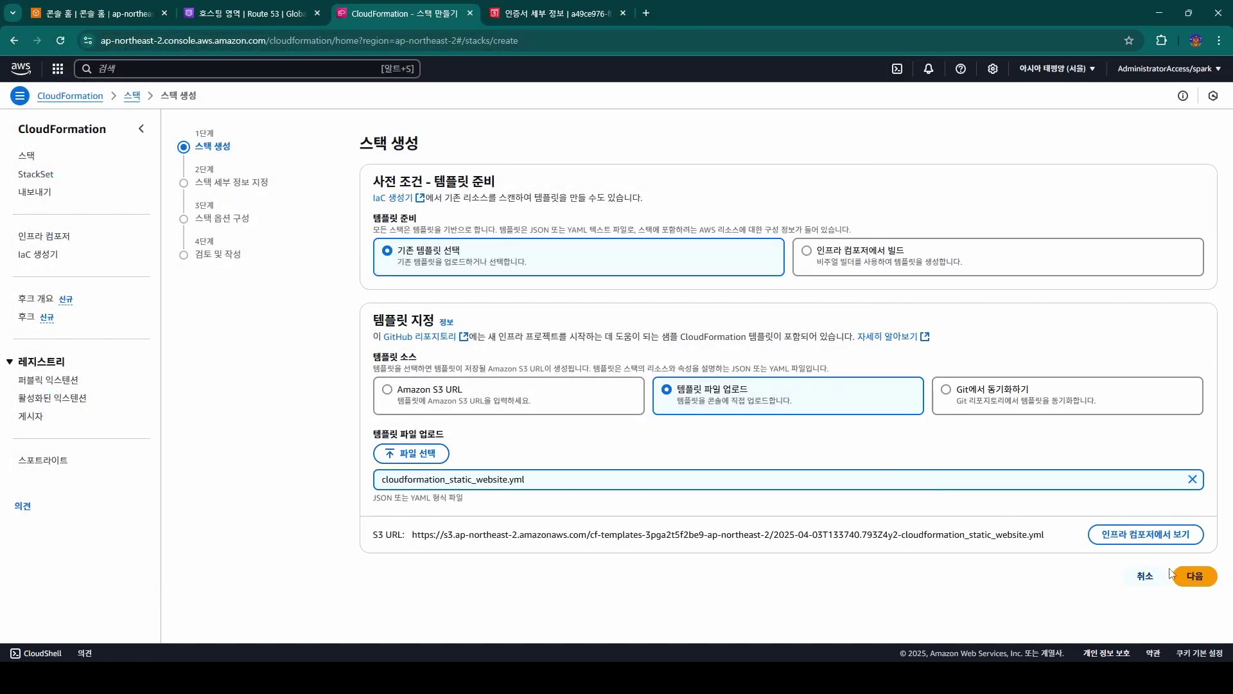
click(1194, 576)
Step: Name the new stack demo-my-webpage
click(478, 225)
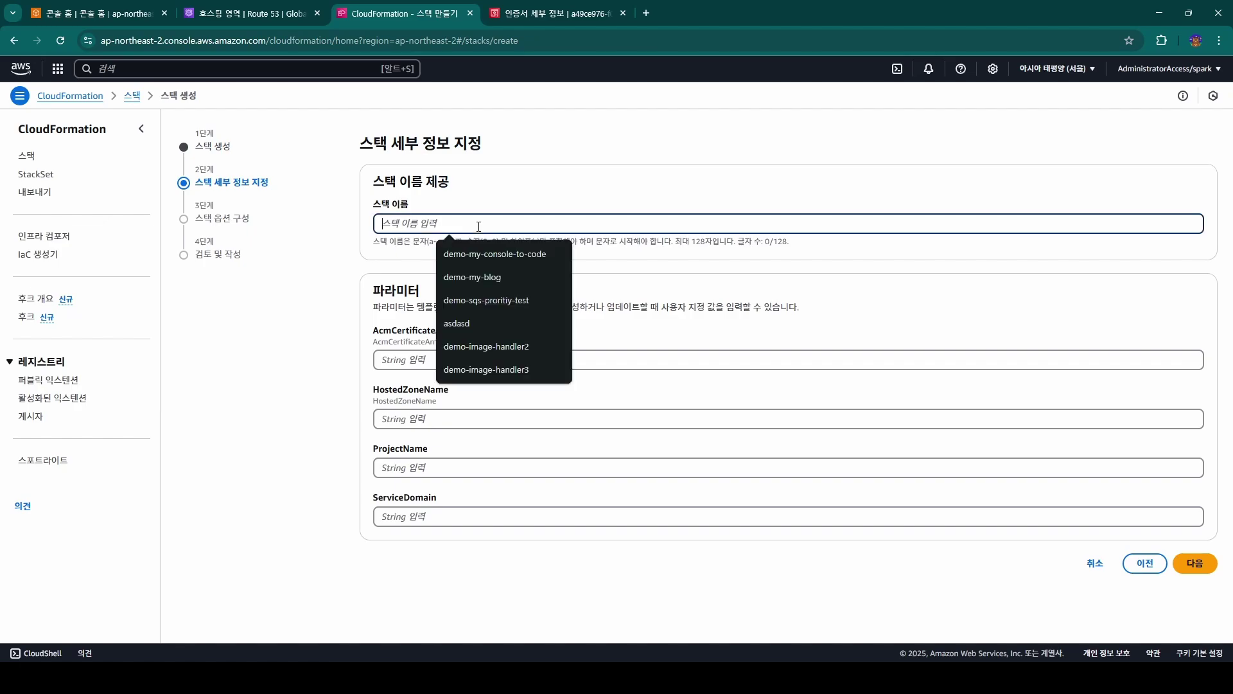
text(demo-m)
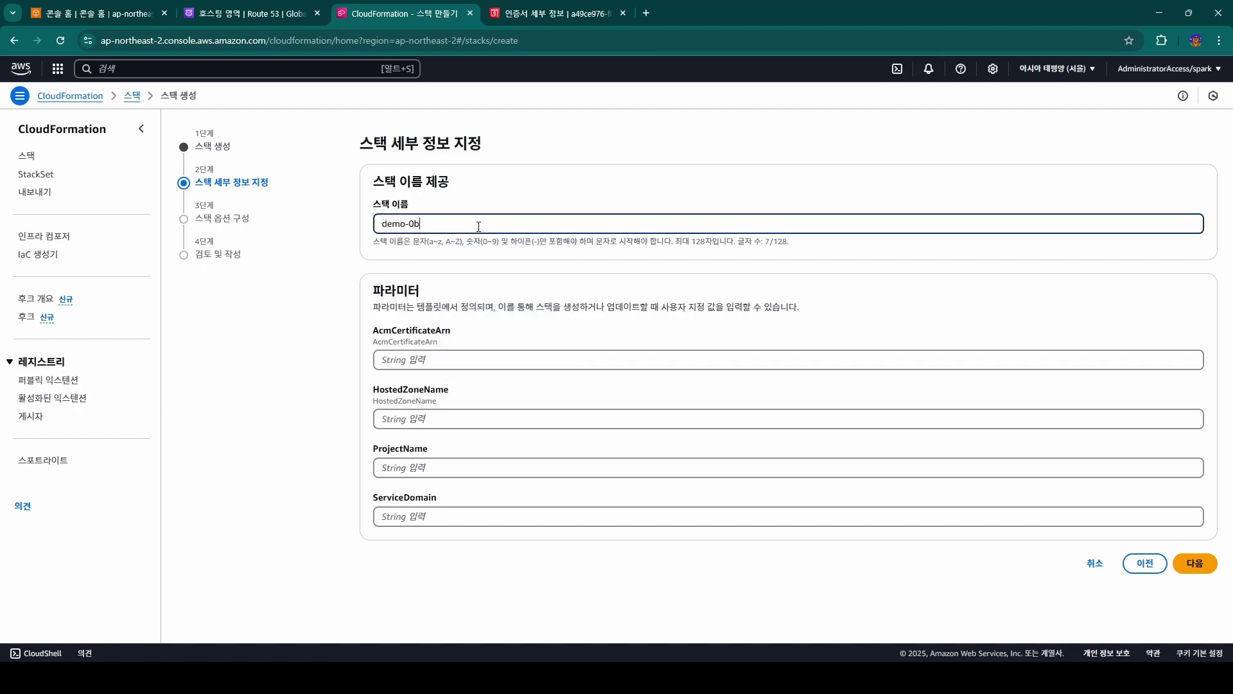
text(y-webpage)
Step: Copy the ARN of the rwlecture.com certificate from its ACM details and paste it as the stack's AcmCertificateArn parameter
click(460, 359)
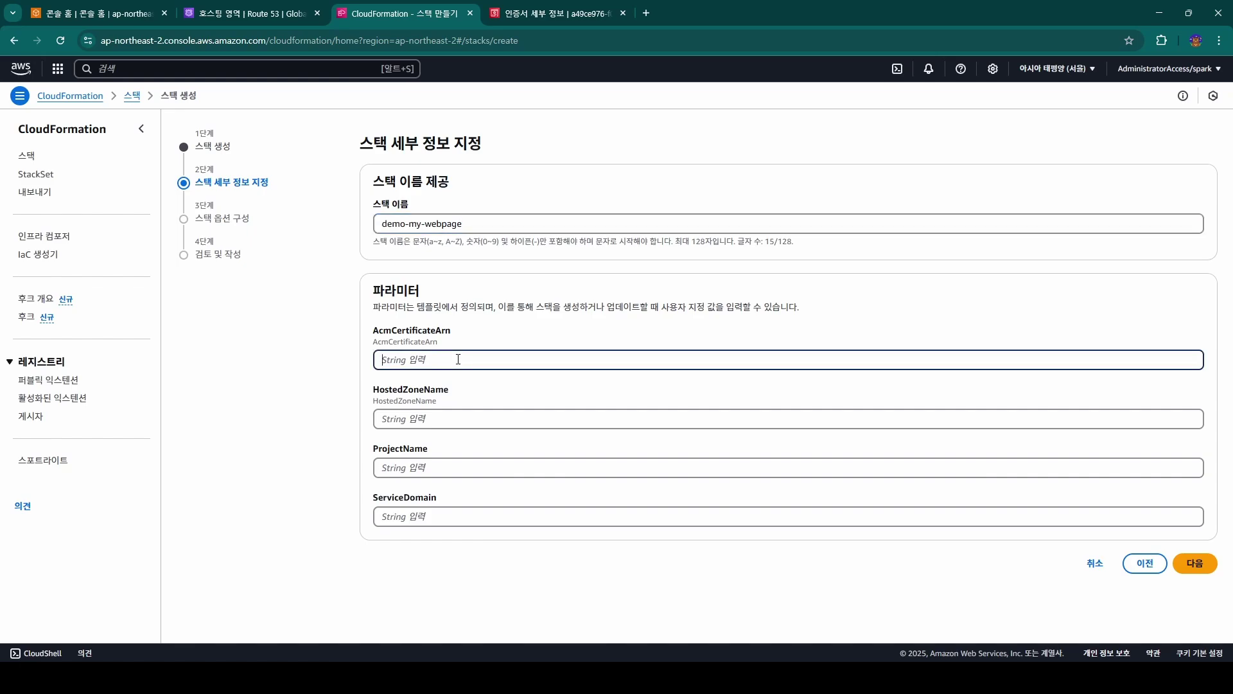
drag(372, 331, 470, 339)
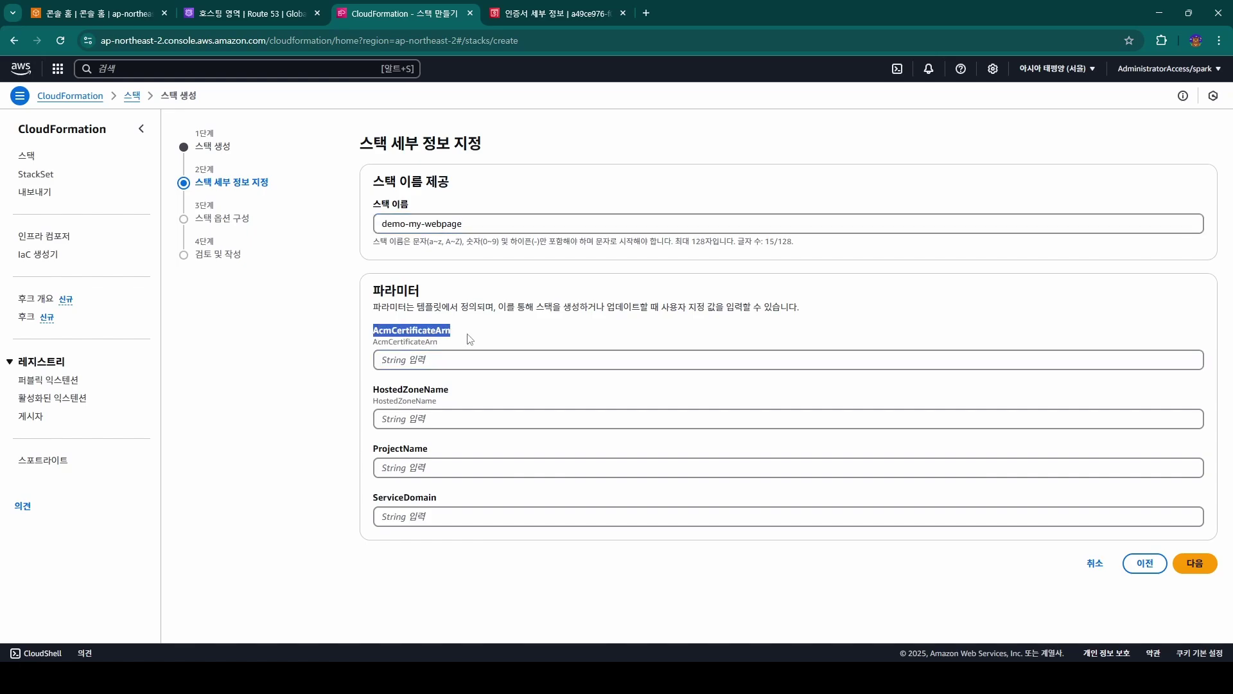
click(507, 8)
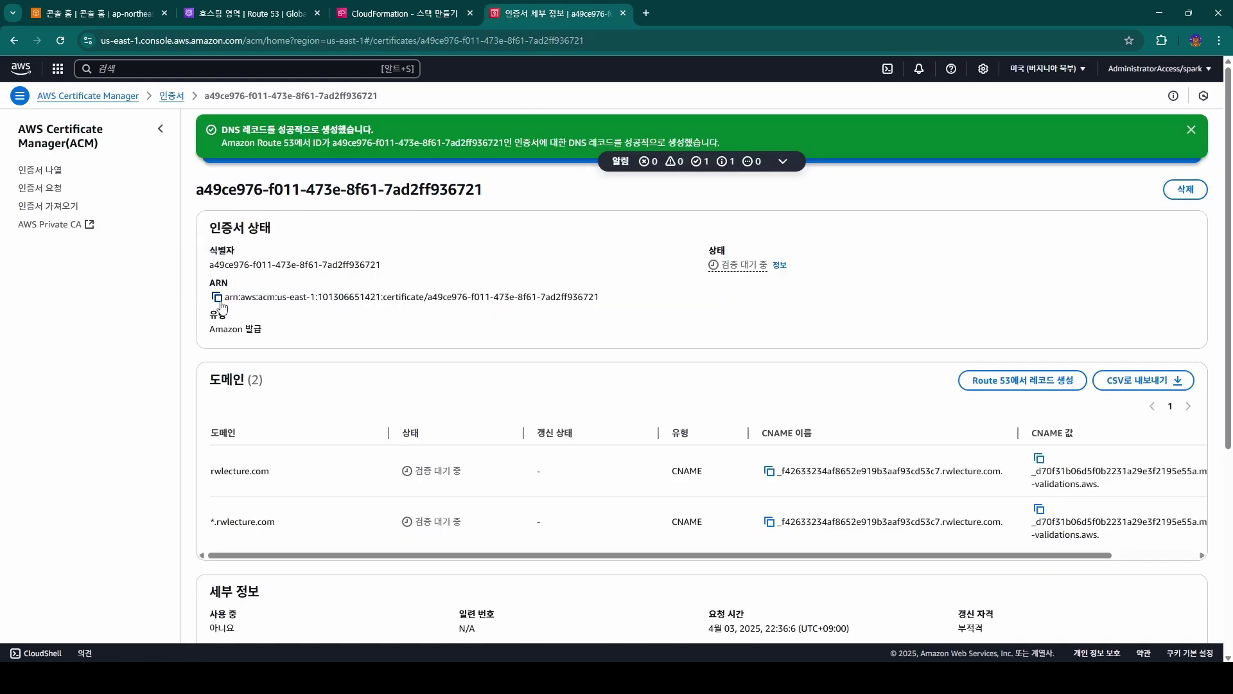
click(218, 298)
click(418, 14)
click(445, 360)
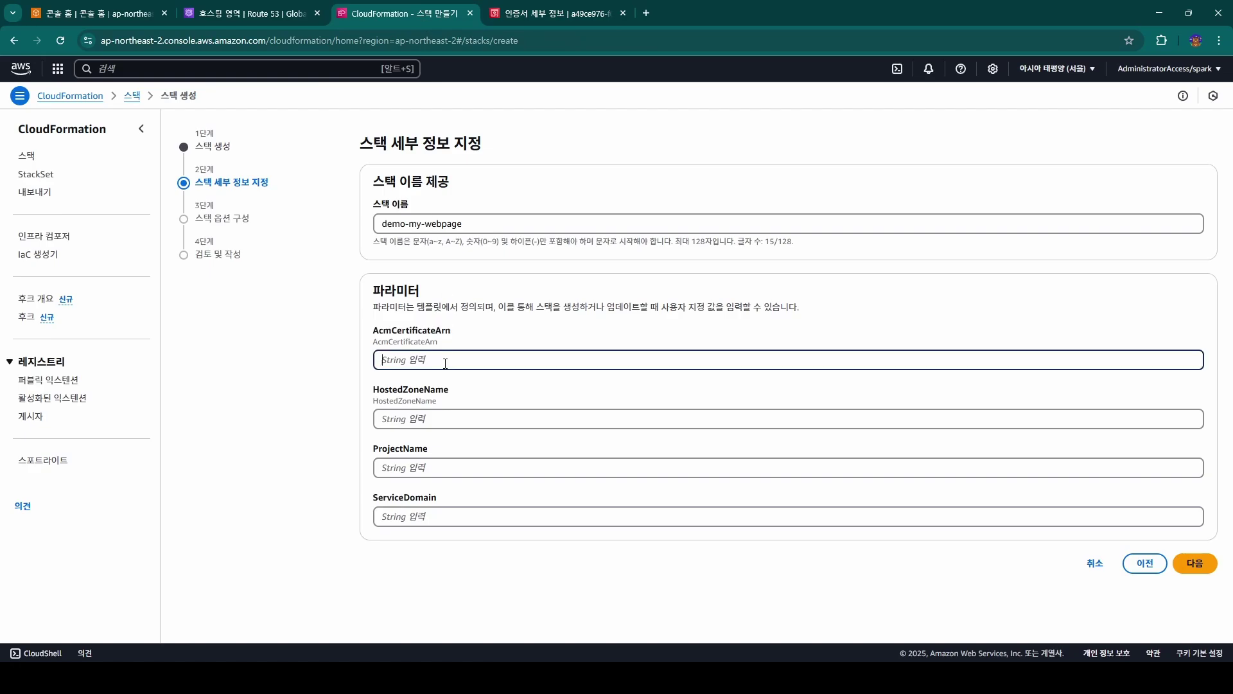
key(ctrl+v)
Step: Set the HostedZoneName parameter to rwlecture.com
click(479, 422)
text(r)
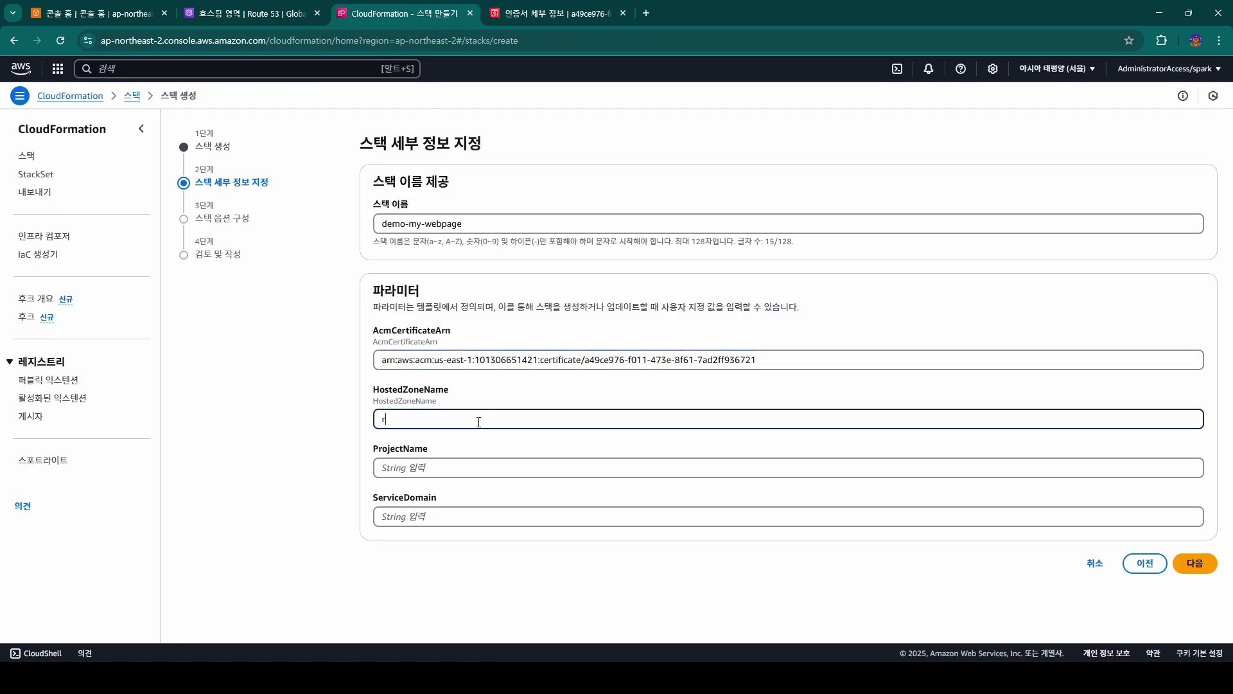
text(wlecture.com)
drag(478, 422, 377, 424)
click(467, 419)
Step: Set the ProjectName parameter to demo-my-website and ServiceDomain to mypage.rwlecture.com
click(489, 469)
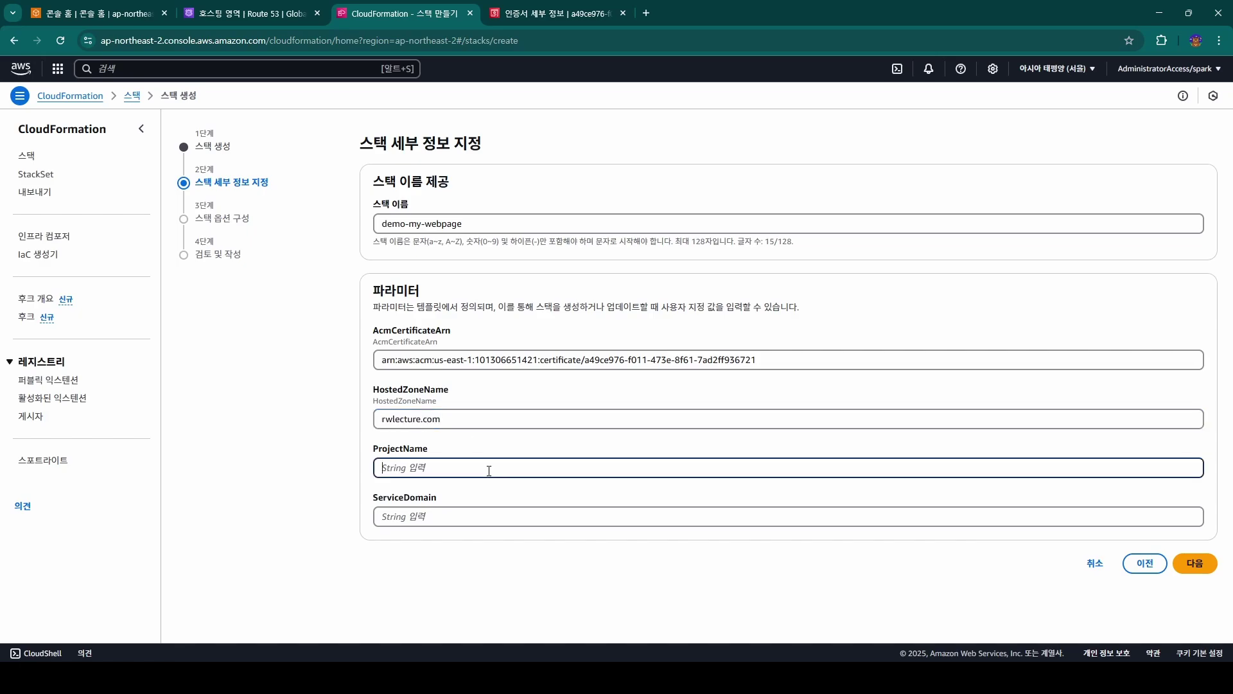
text(demo-my-website)
click(457, 514)
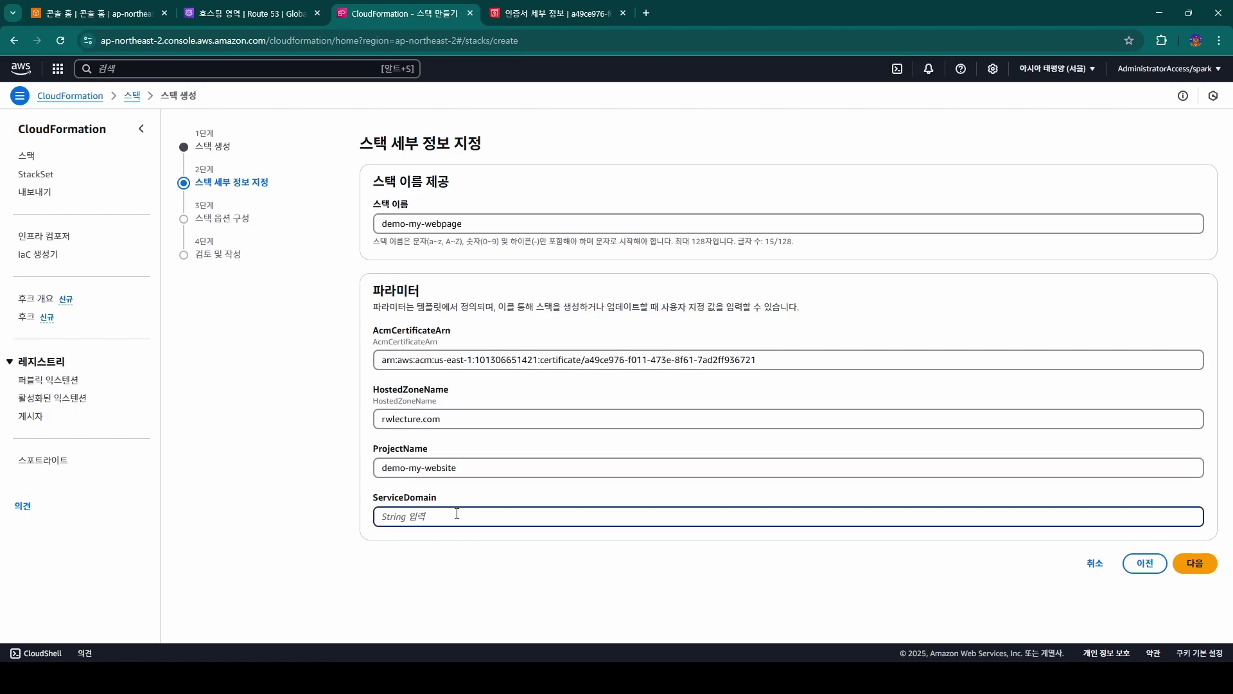
text(mypage.rwlecture.com)
Step: Acknowledge the creation of IAM resources, keep the other stack options at their defaults, and submit the stack
click(1189, 563)
scroll(1131, 553, down, 8)
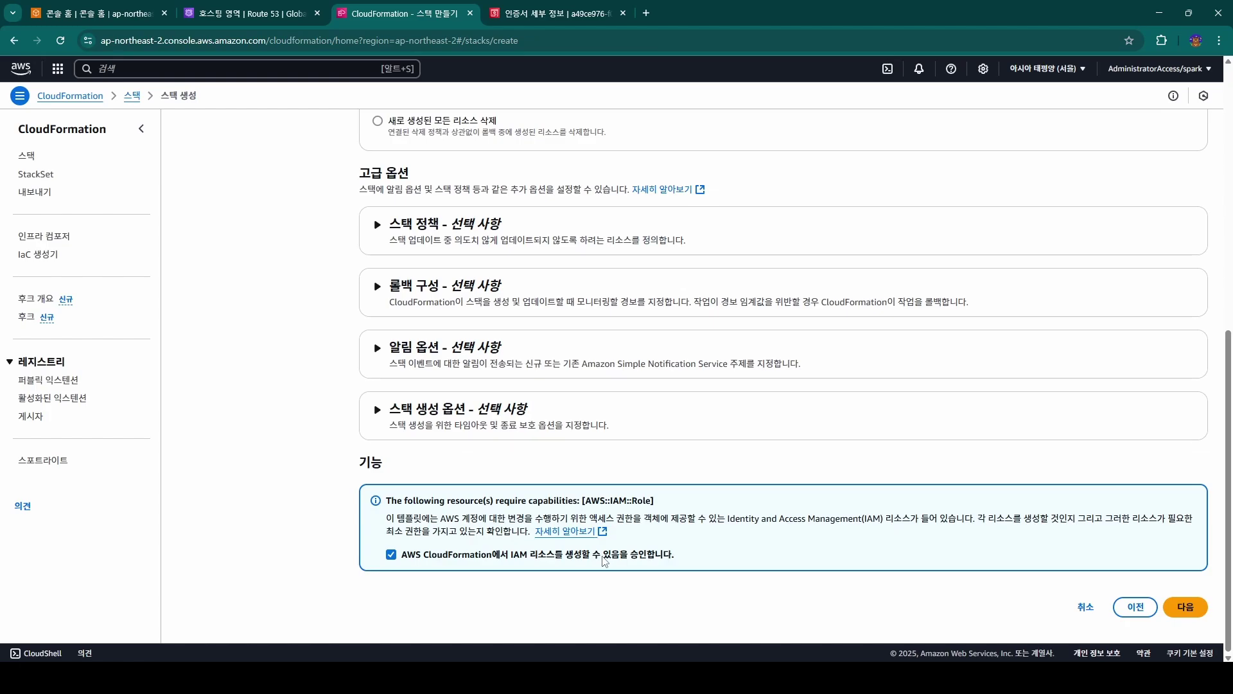
click(1185, 607)
scroll(1186, 606, down, 15)
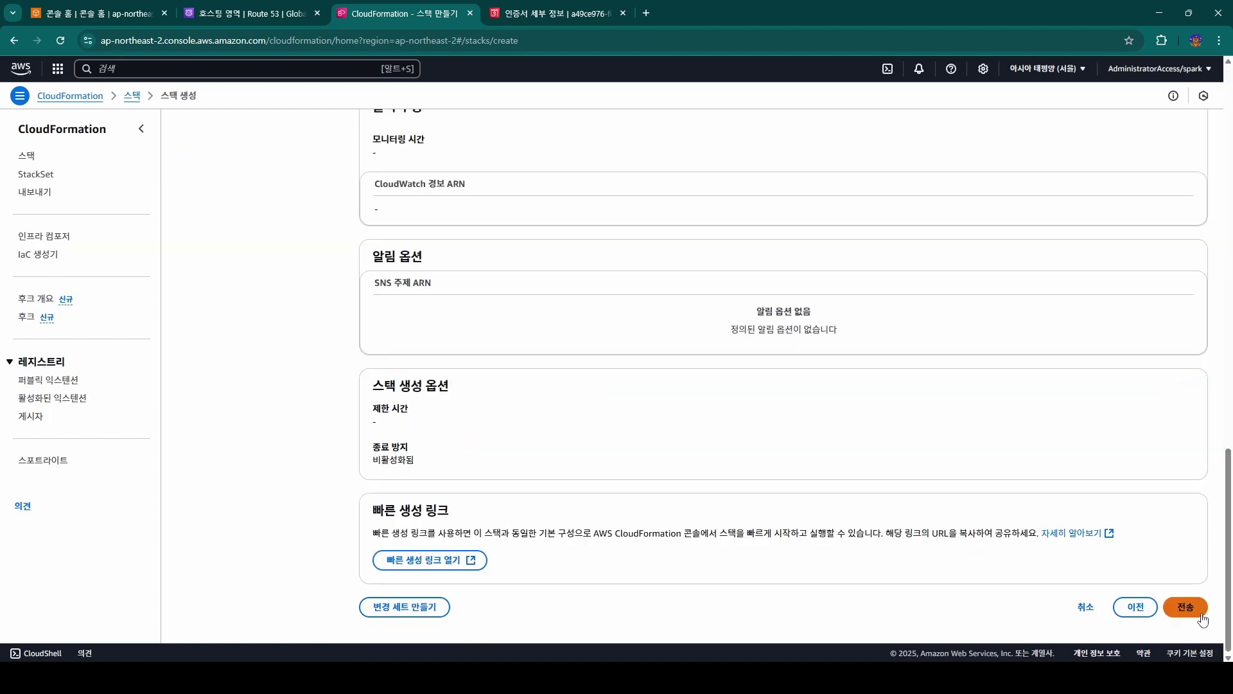
click(1202, 614)
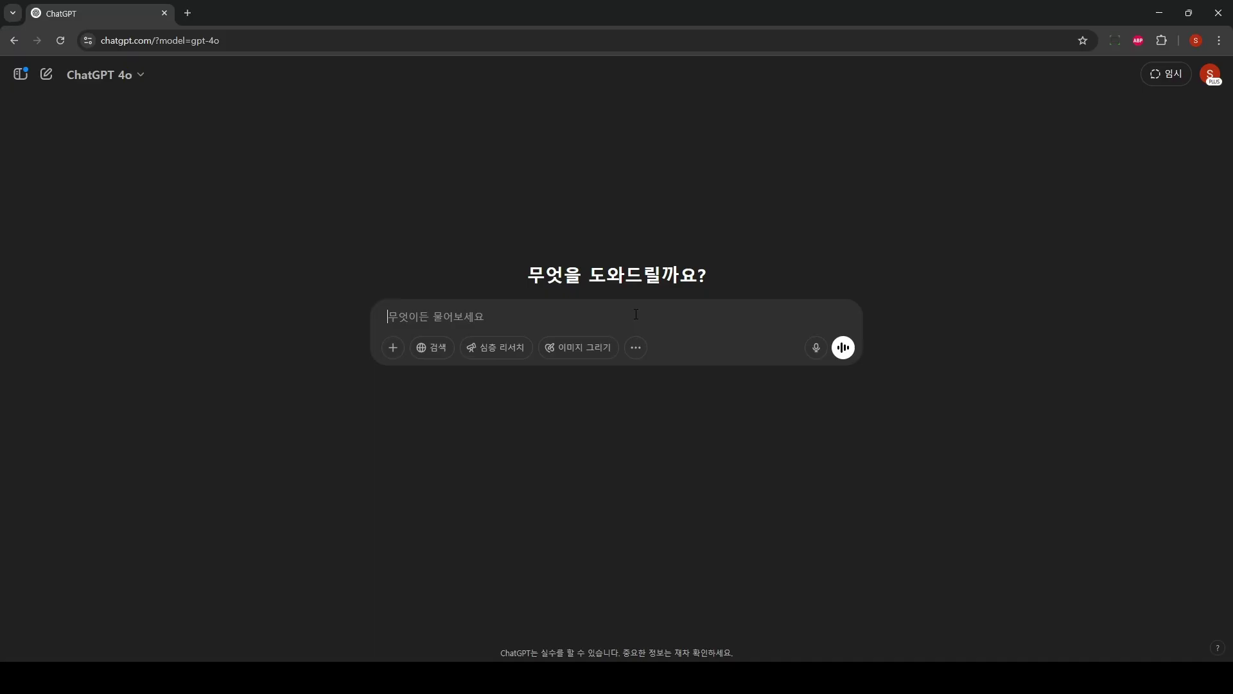
Step: In ChatGPT, write in Korean: a 15-year developer interested in AWS serverless architecture, skilled in nodejs, devlead at a startup making AI-based 3D content
text(나는 )
text(AWS 서버리스 기반 앱)
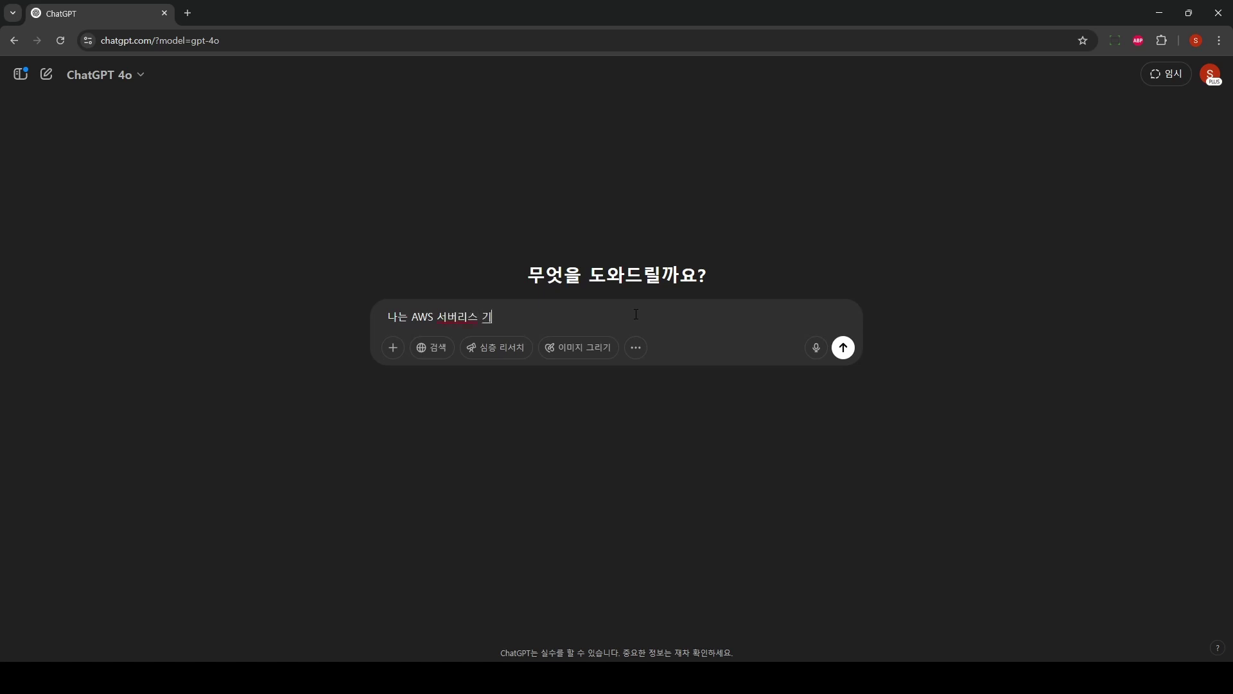
text(키텍처를)
text( 제일 ㅈ)
text(관심ㅇ있게 보고있는 15년차 ㄱ)
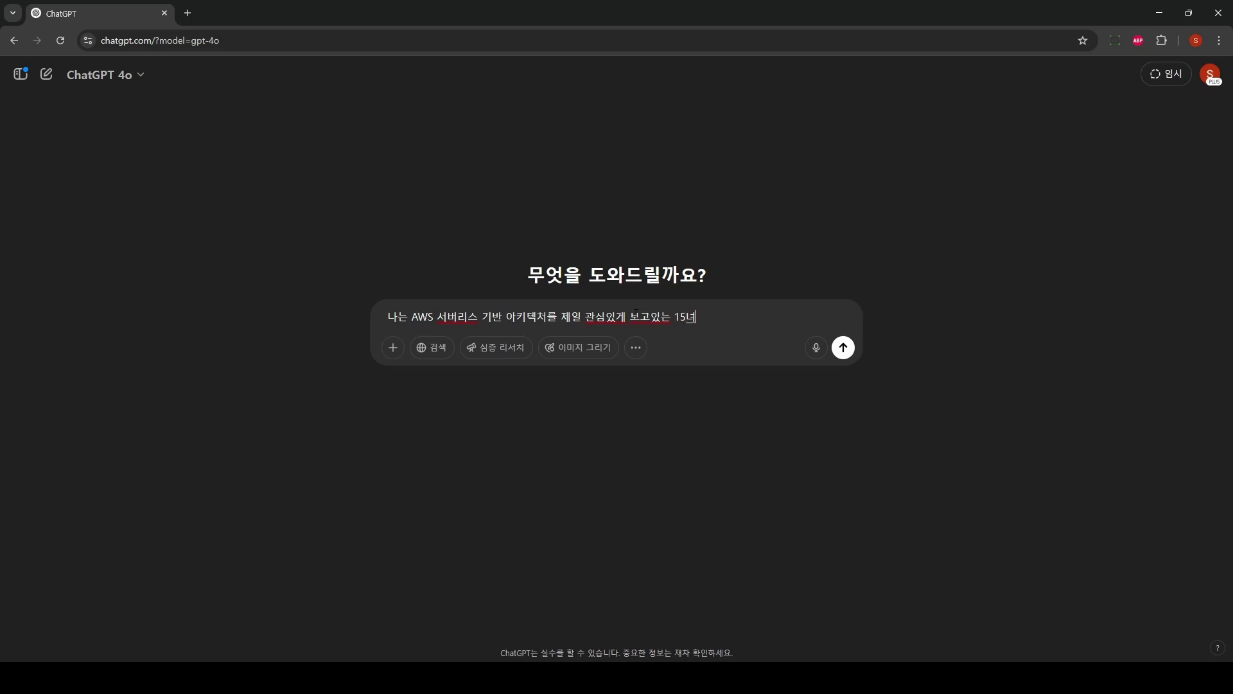
text(개발자야. )
text(나는 )
text(nodejs를 잘 다룬)
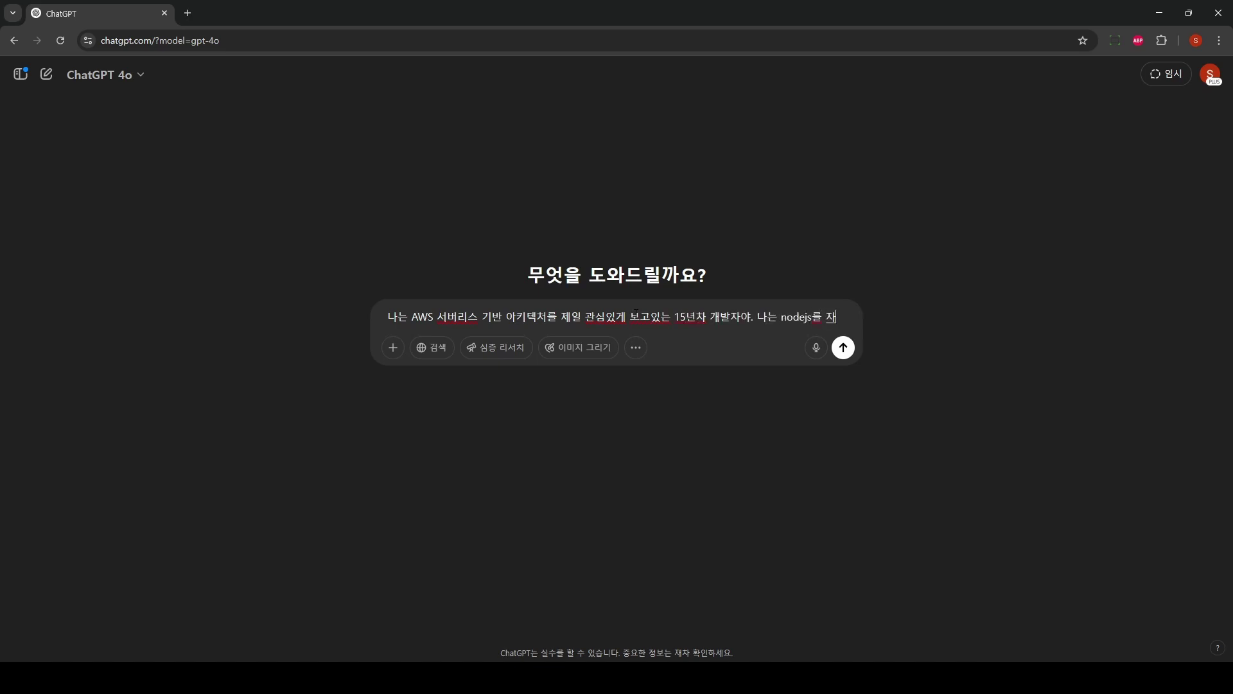
text(고 현재 )
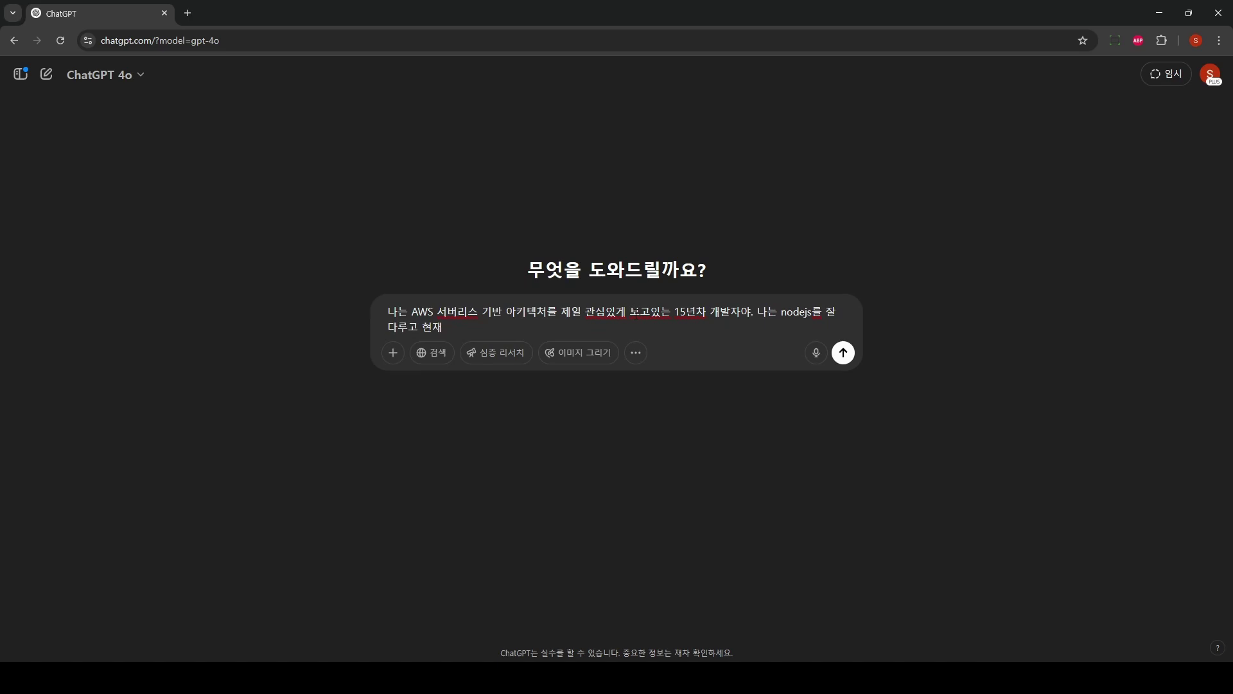
text(AI기반으로 3D컨텐츠를 만드는 스타트업의)
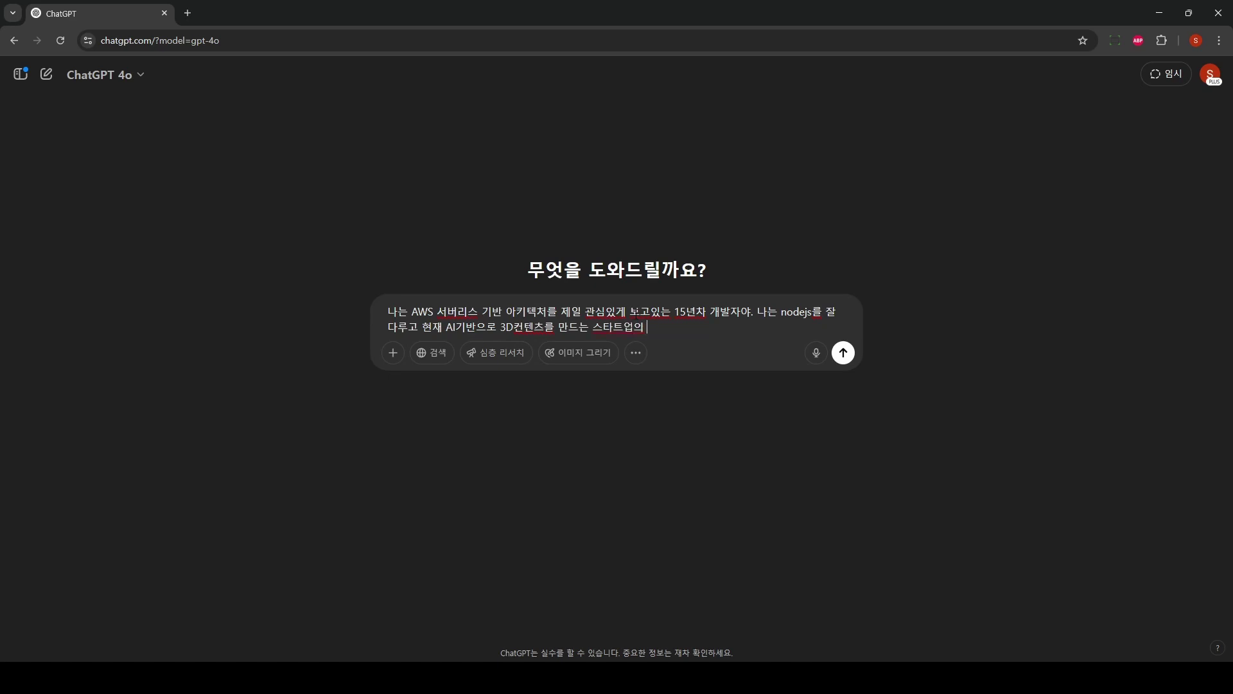
text( devlead로 재직중이야.)
Step: Add a request for a self-introduction landing page with all CSS and HTML in one file, source code only, and send the prompt
key(shift+Return)
key(shift+Return)
text(ㄴ를 소개하는)
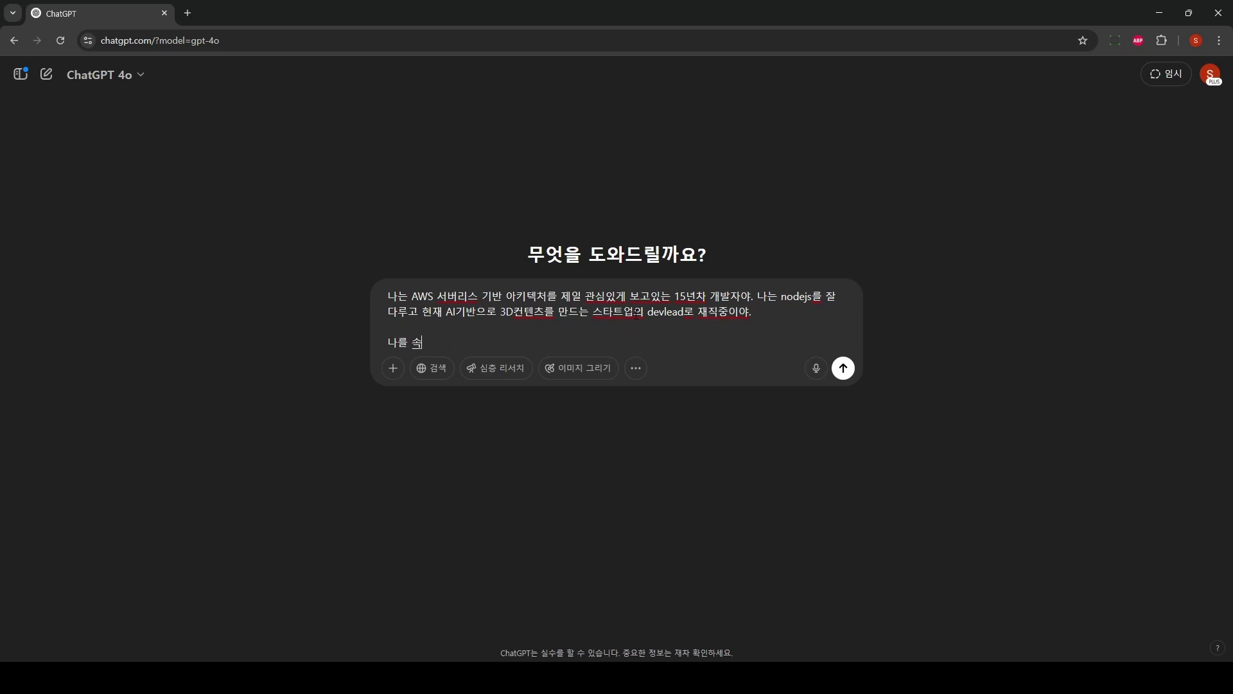
text( 랜딩페이지를 만들고 싶어. )
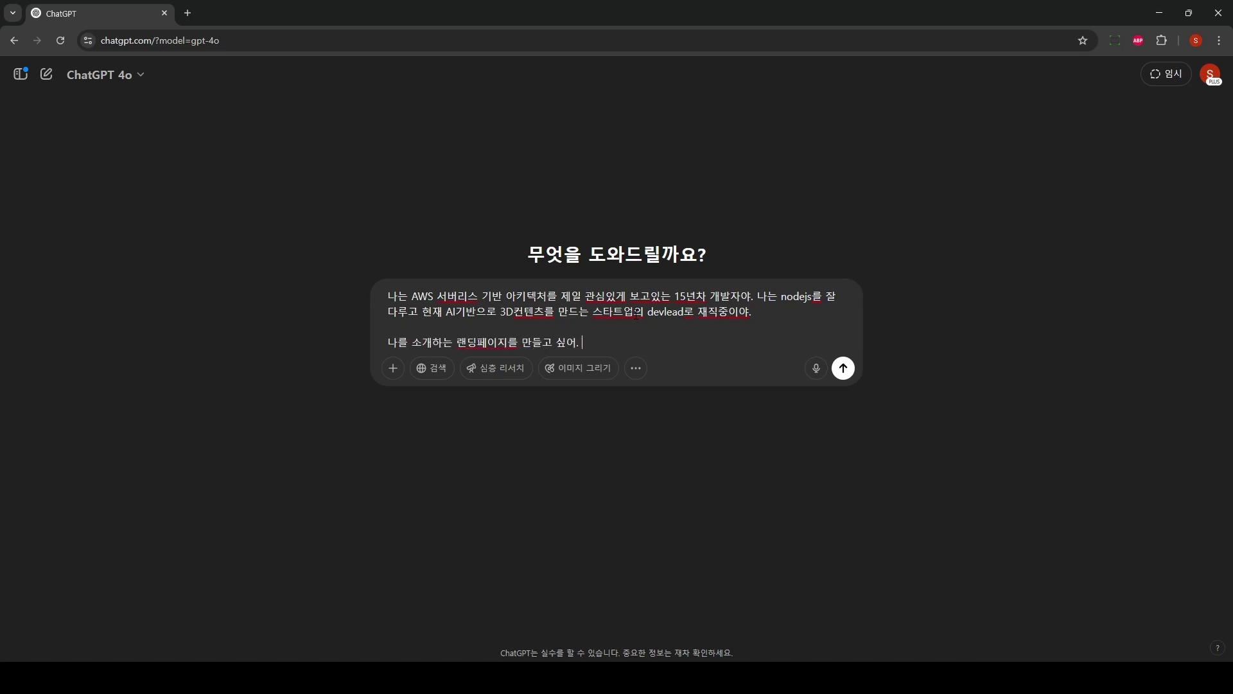
text(하나의 파일에 모든 CSS와 HTML)
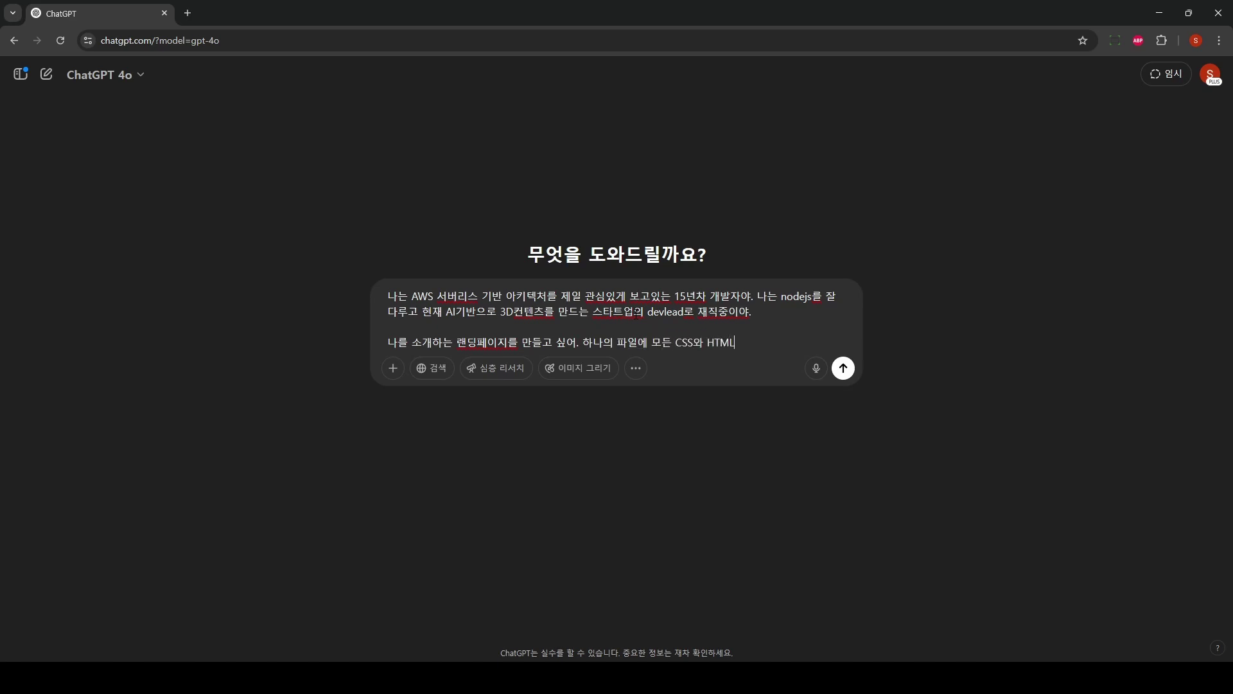
text( 및 기타 내용의)
text( 담아서 만들어주고)
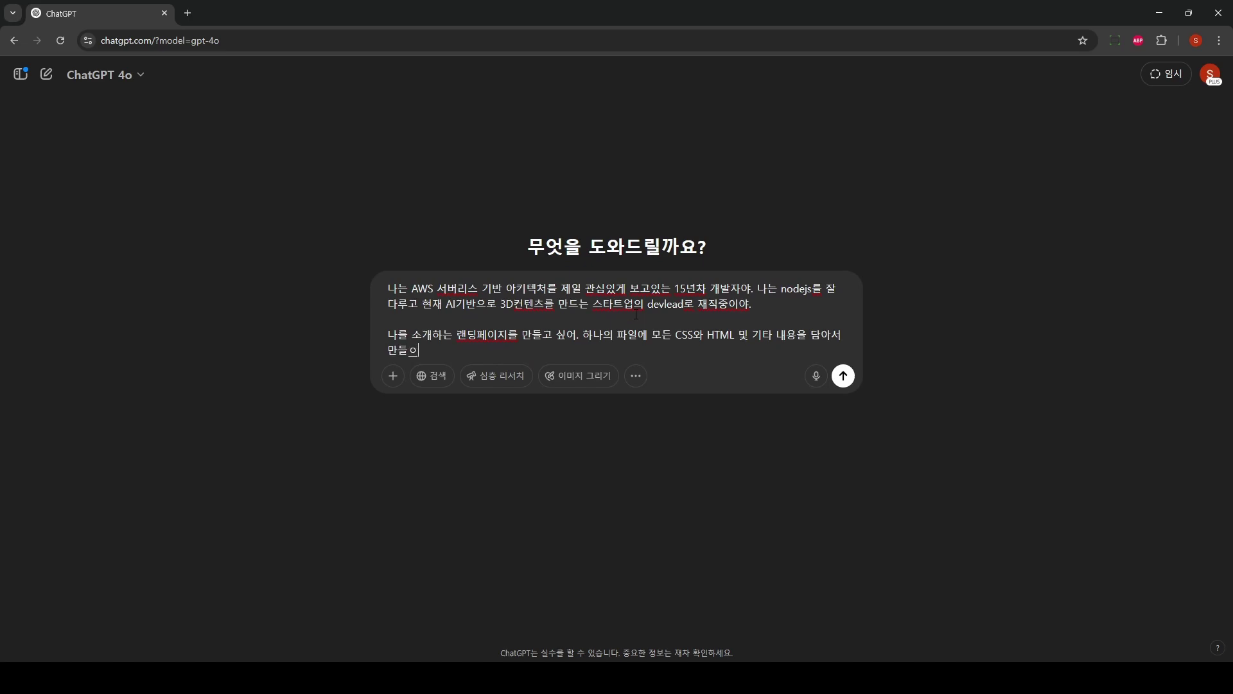
text( 설명없이 소스코듬)
text(만 출력해줘.)
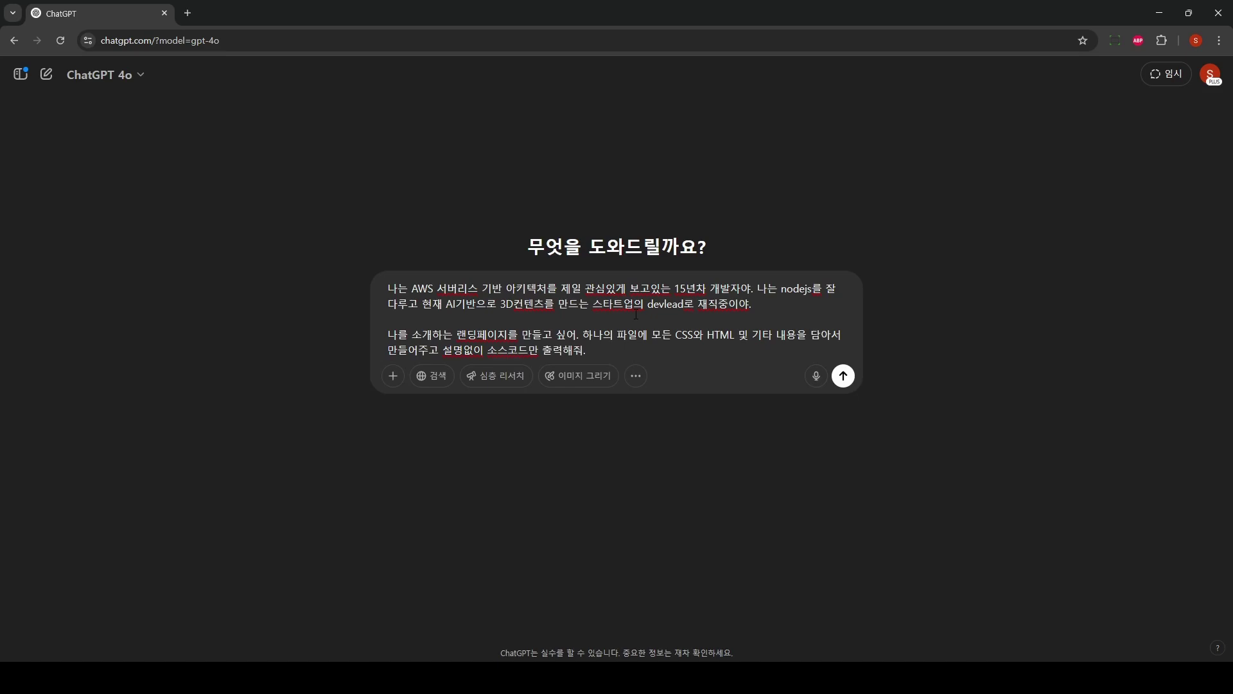
click(843, 375)
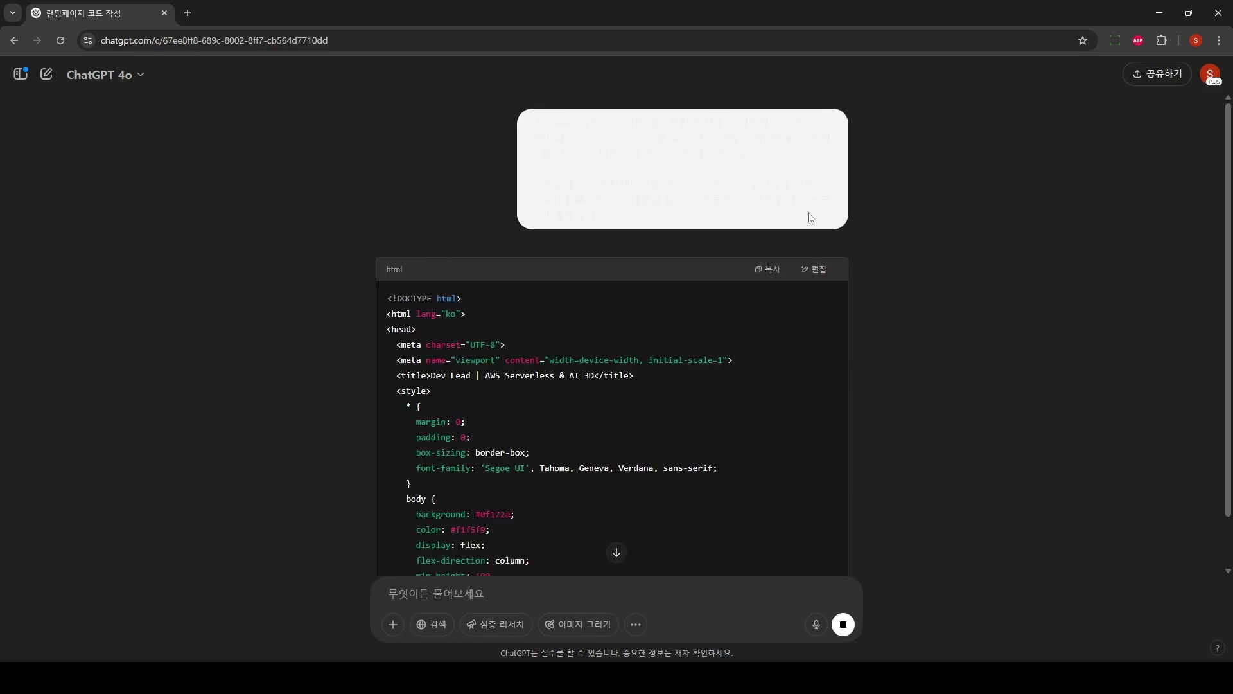
Step: Review the landing page source generated by ChatGPT and copy the complete HTML code
triple_click(810, 217)
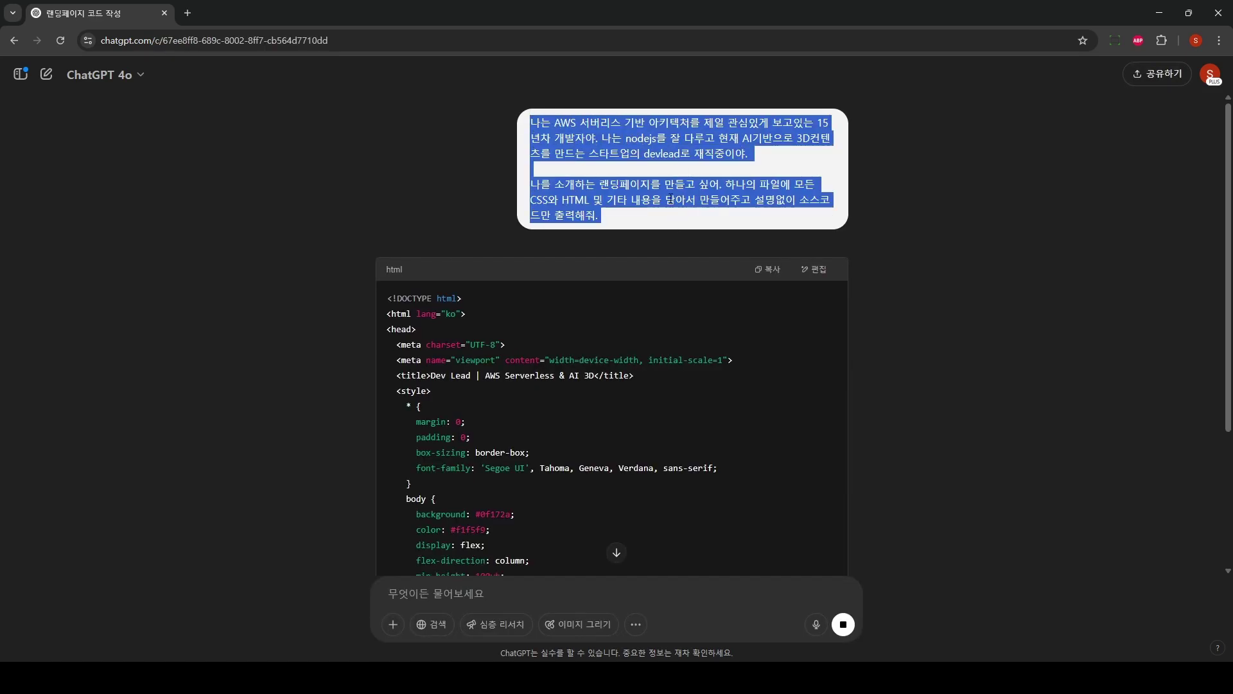
scroll(650, 277, down, 5)
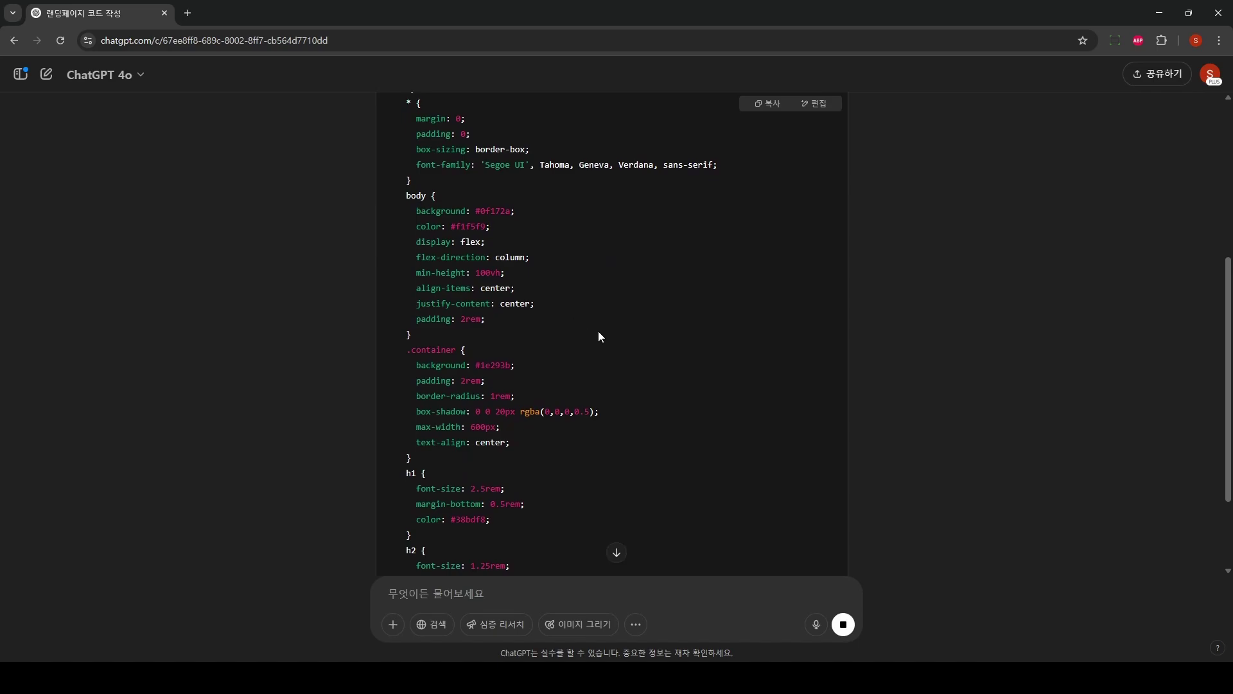
scroll(598, 330, down, 2)
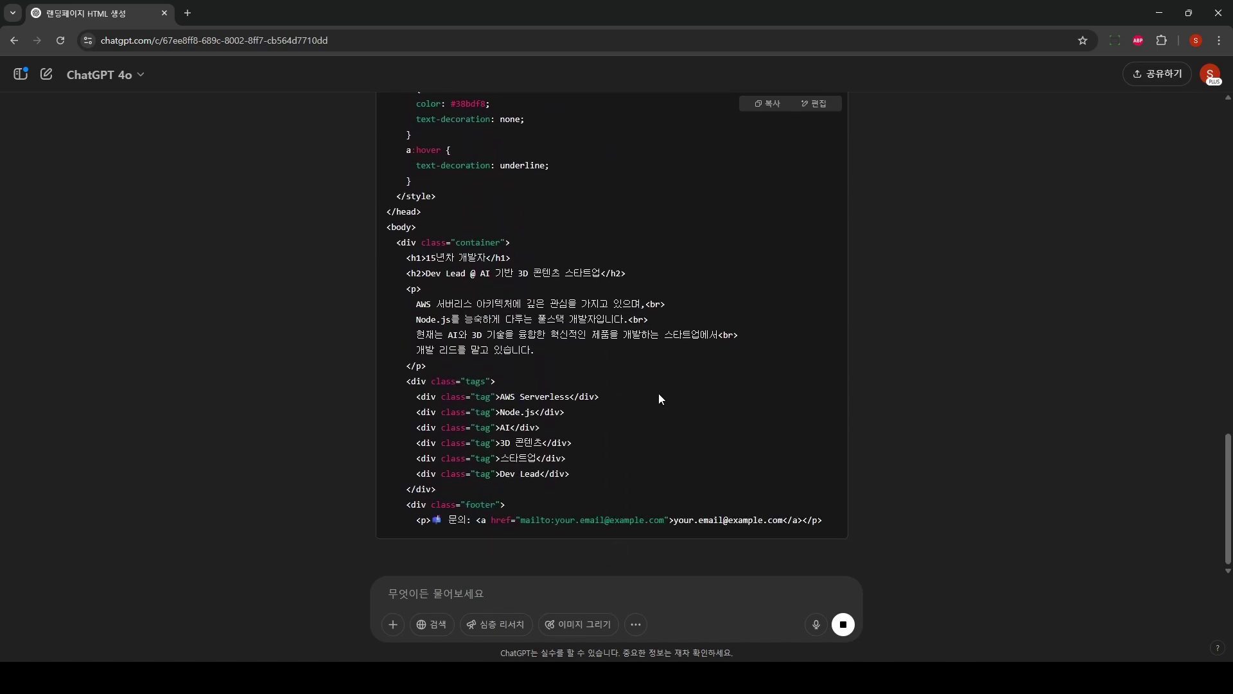
scroll(592, 400, up, 15)
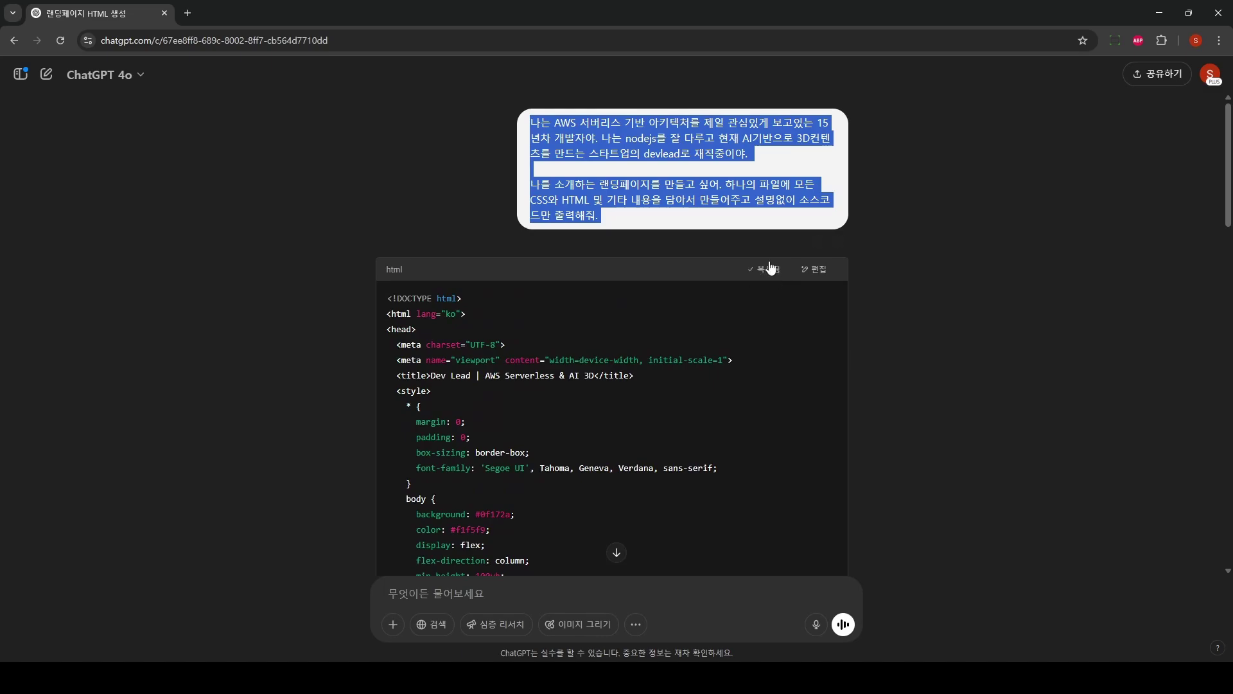
click(768, 269)
Step: Switch to VS Code and create a new file named index.html in the temp folder
key(alt+Tab)
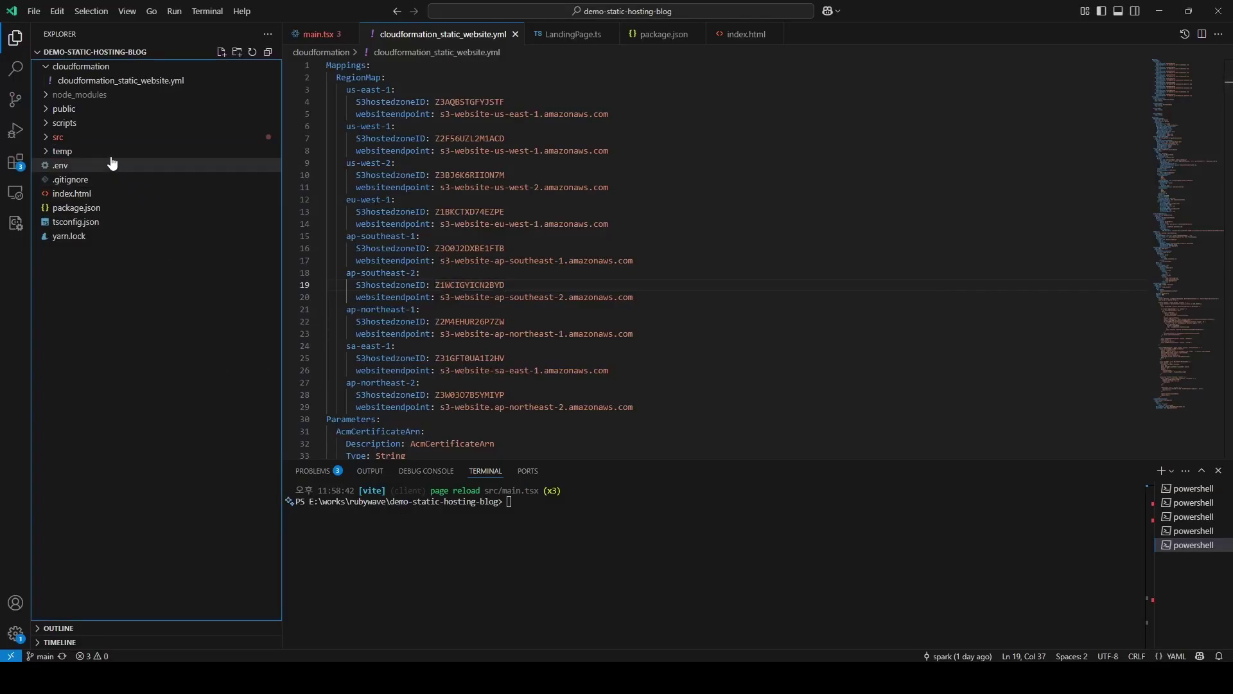
click(109, 153)
right_click(110, 160)
click(149, 164)
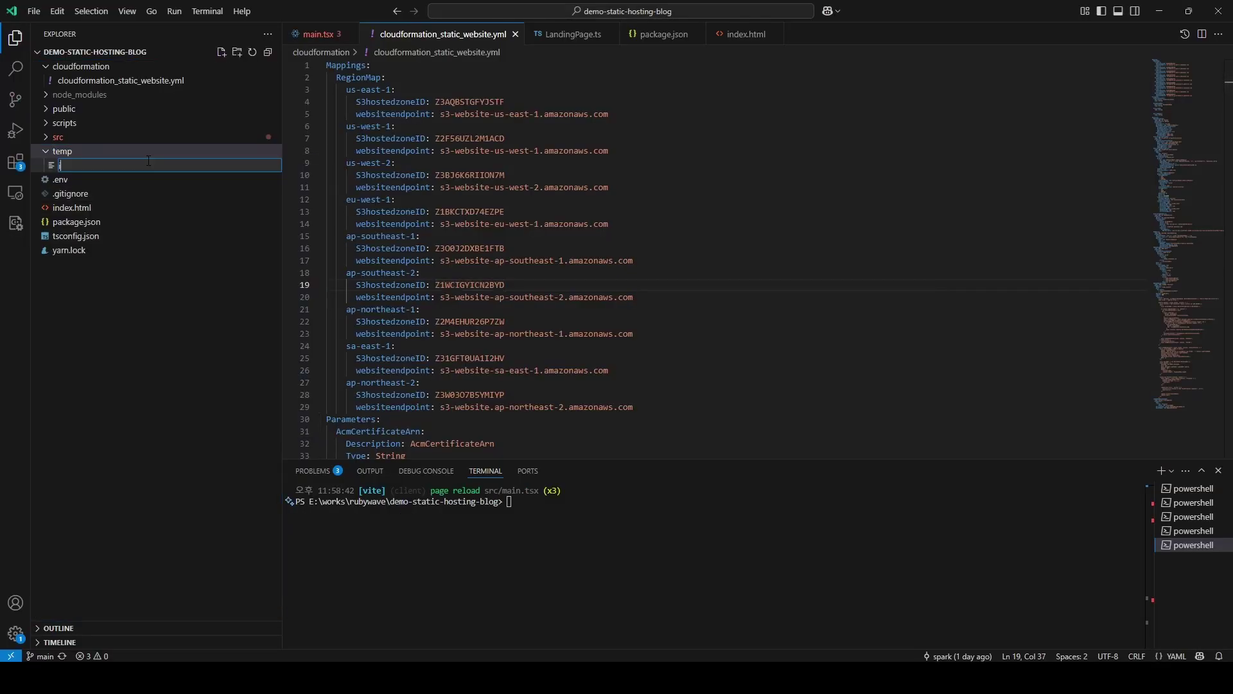
text(index.html)
key(Return)
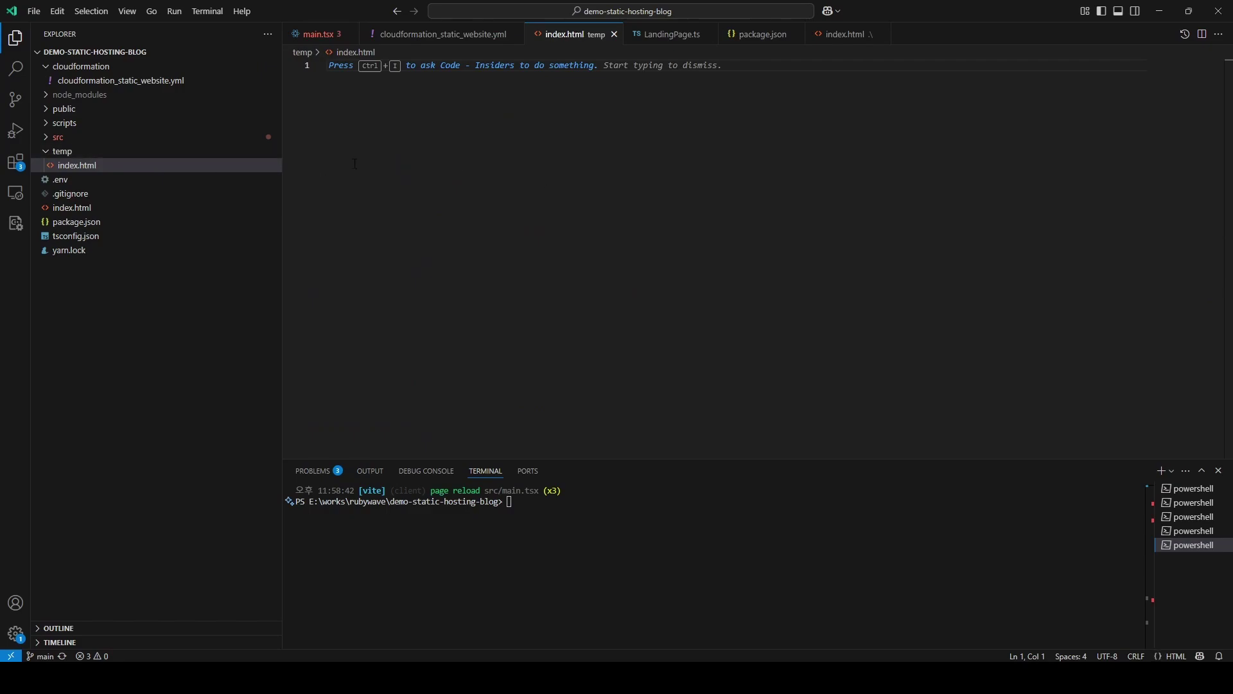
Step: Paste the generated landing page code into temp/index.html and look through its styles and body
click(554, 161)
key(ctrl+v)
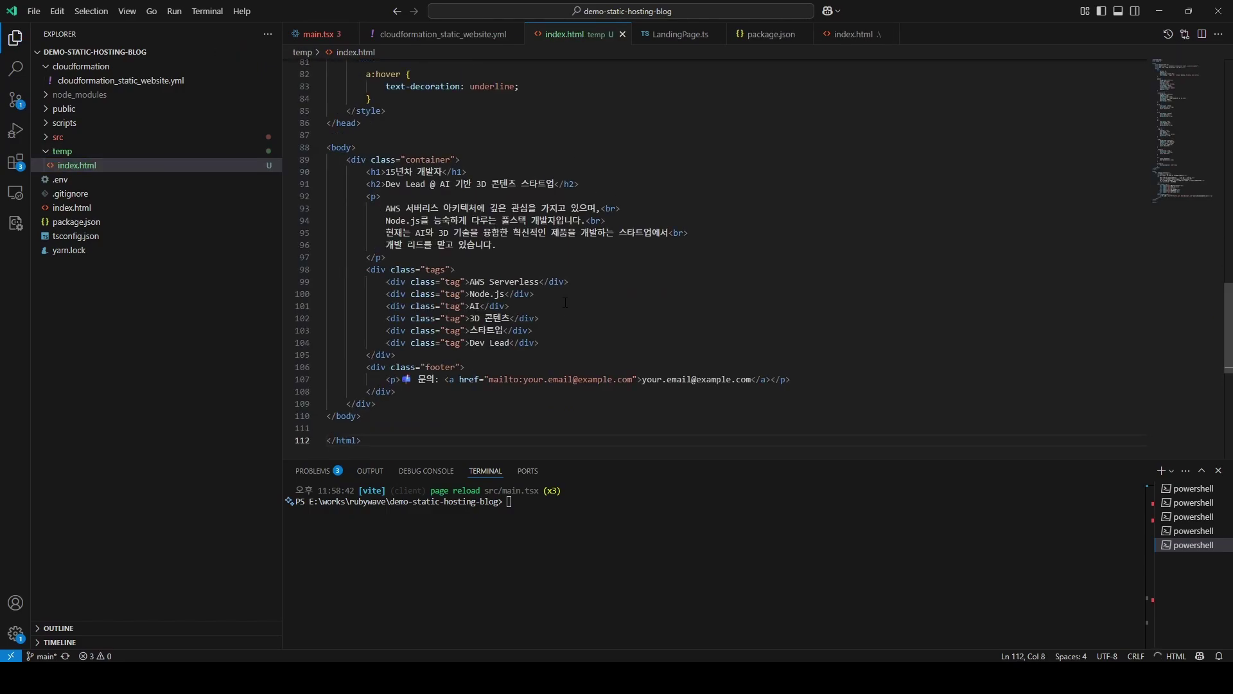
scroll(565, 302, up, 20)
scroll(589, 303, down, 3)
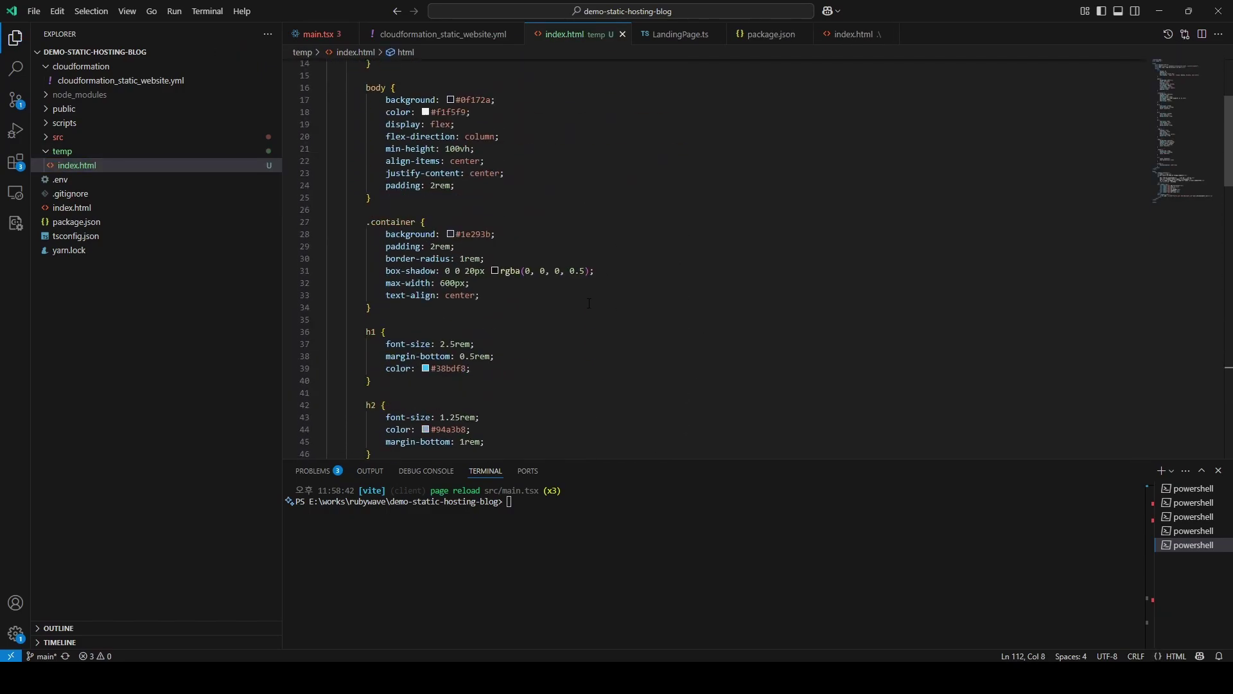
scroll(589, 304, down, 14)
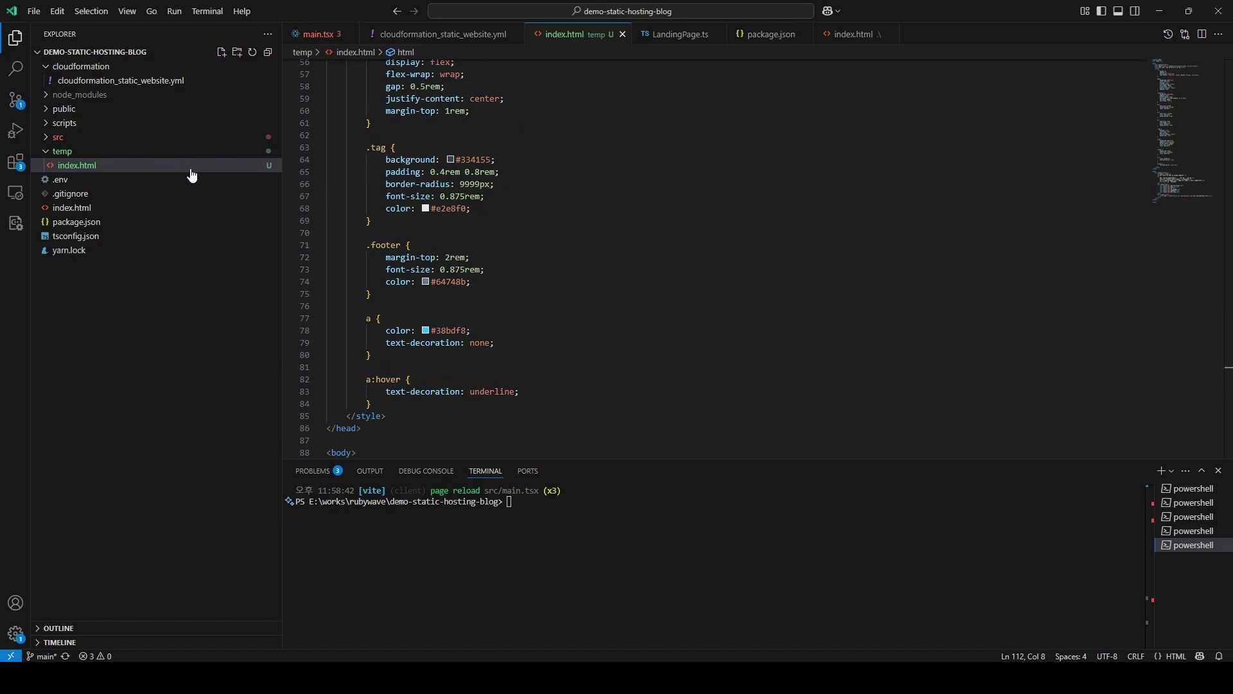
Step: Switch to the AWS console and open the mypage.rwlecture.com deployment bucket from the demo-my-webpage stack's resources
drag(851, 13, 71, 153)
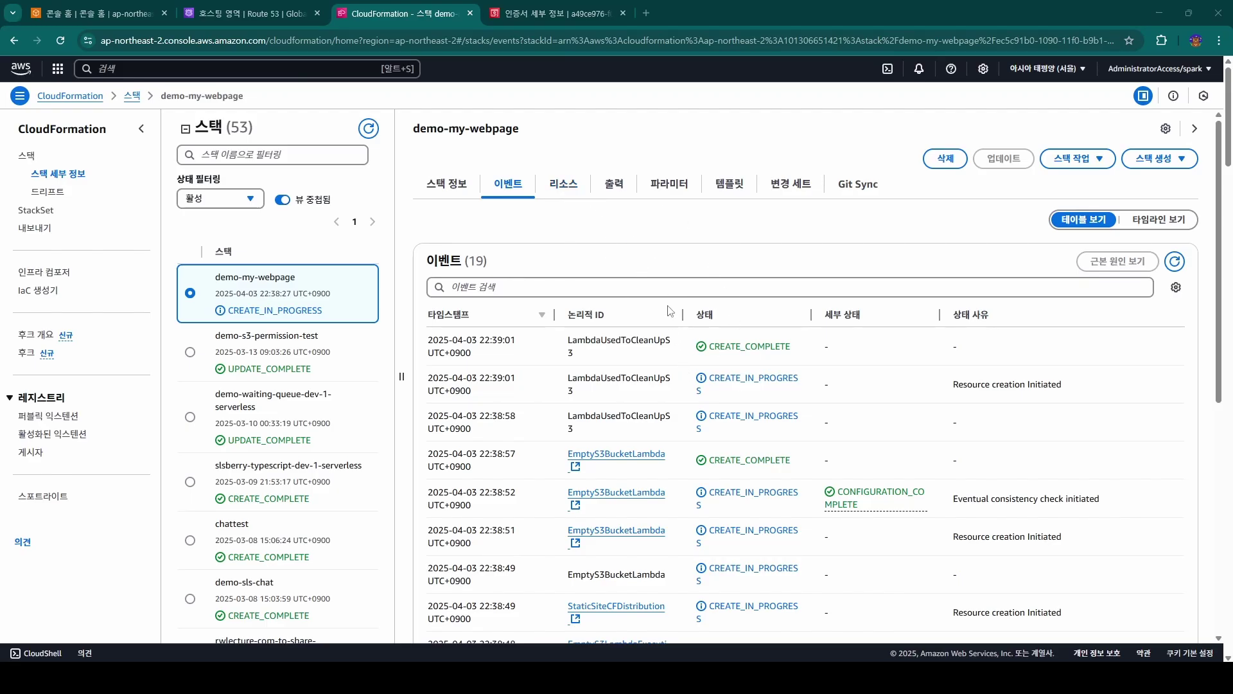
click(570, 192)
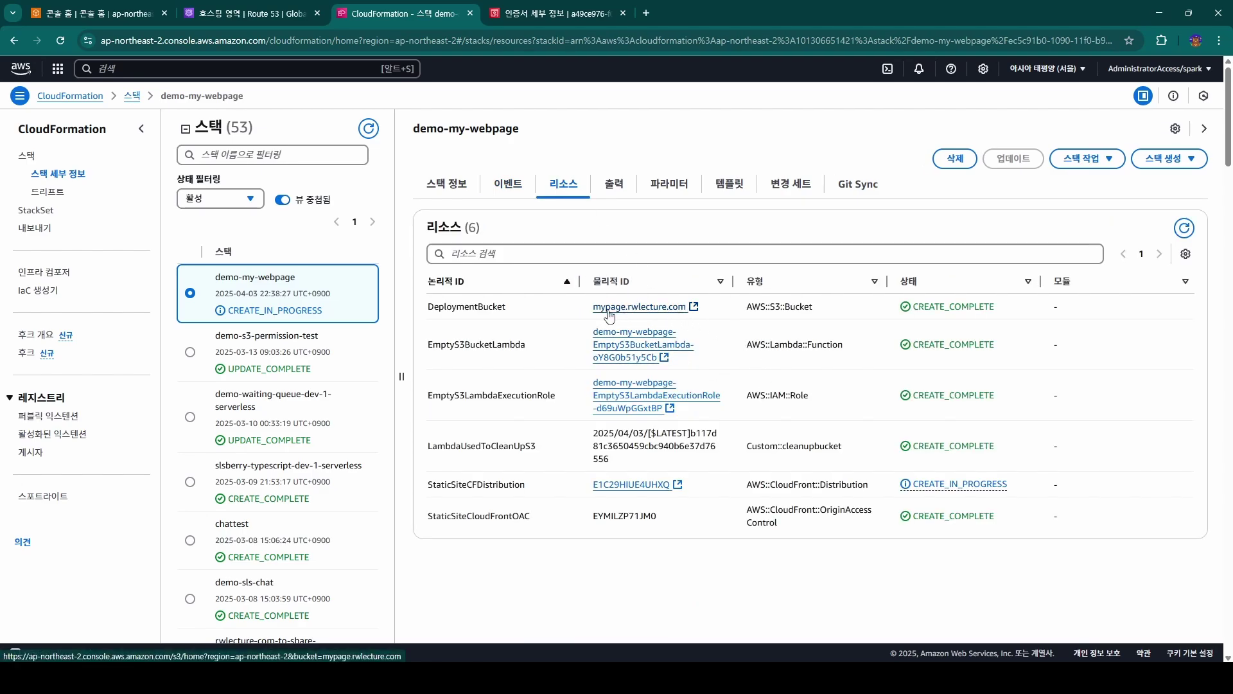
drag(583, 308, 693, 309)
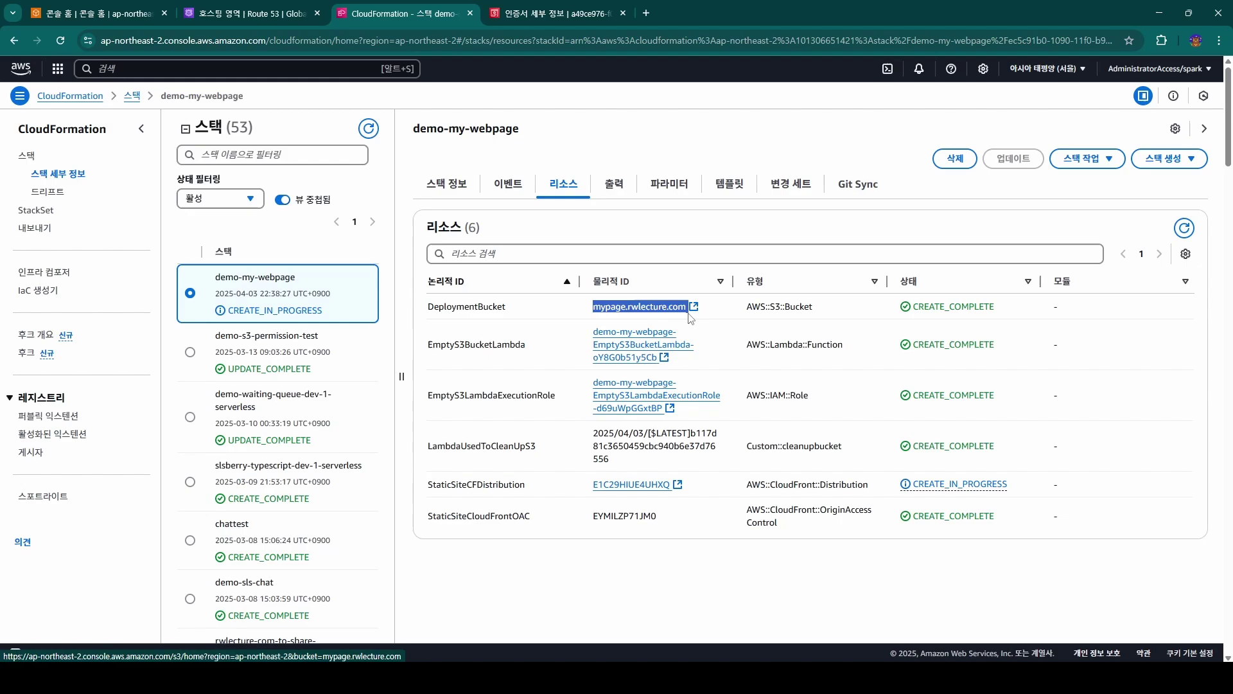
click(655, 316)
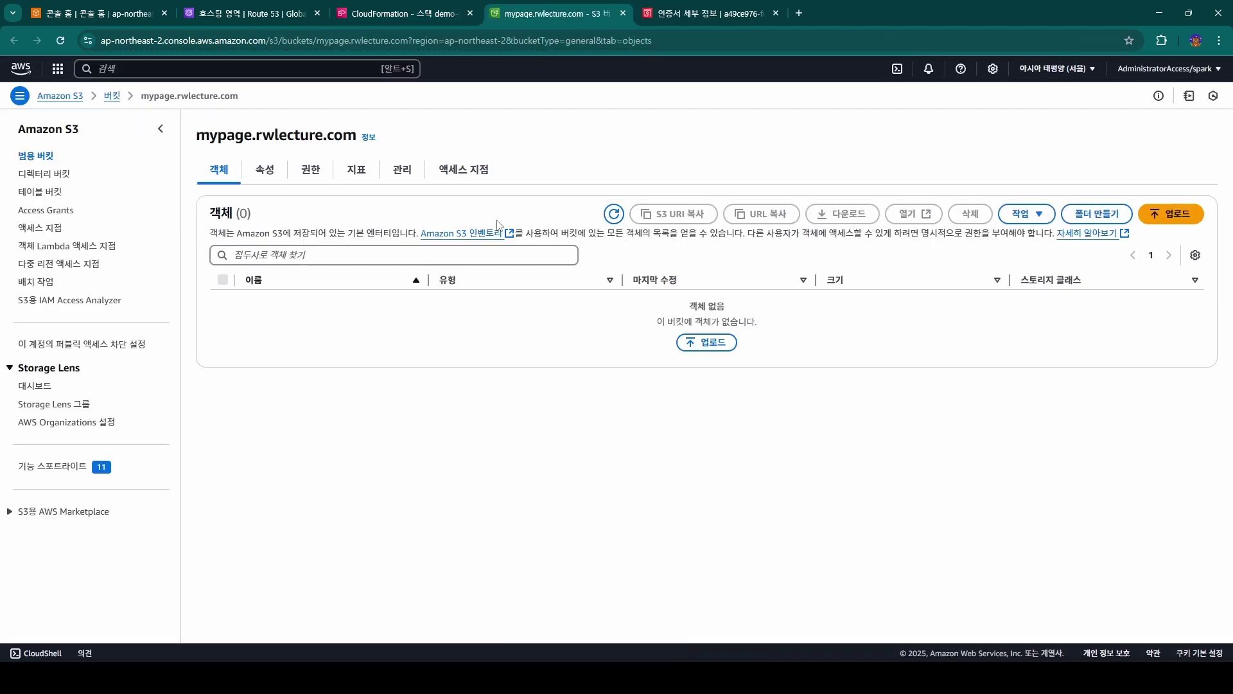
Step: Upload index.html from the local temp folder to the mypage.rwlecture.com bucket and close the upload summary
key(alt+Tab)
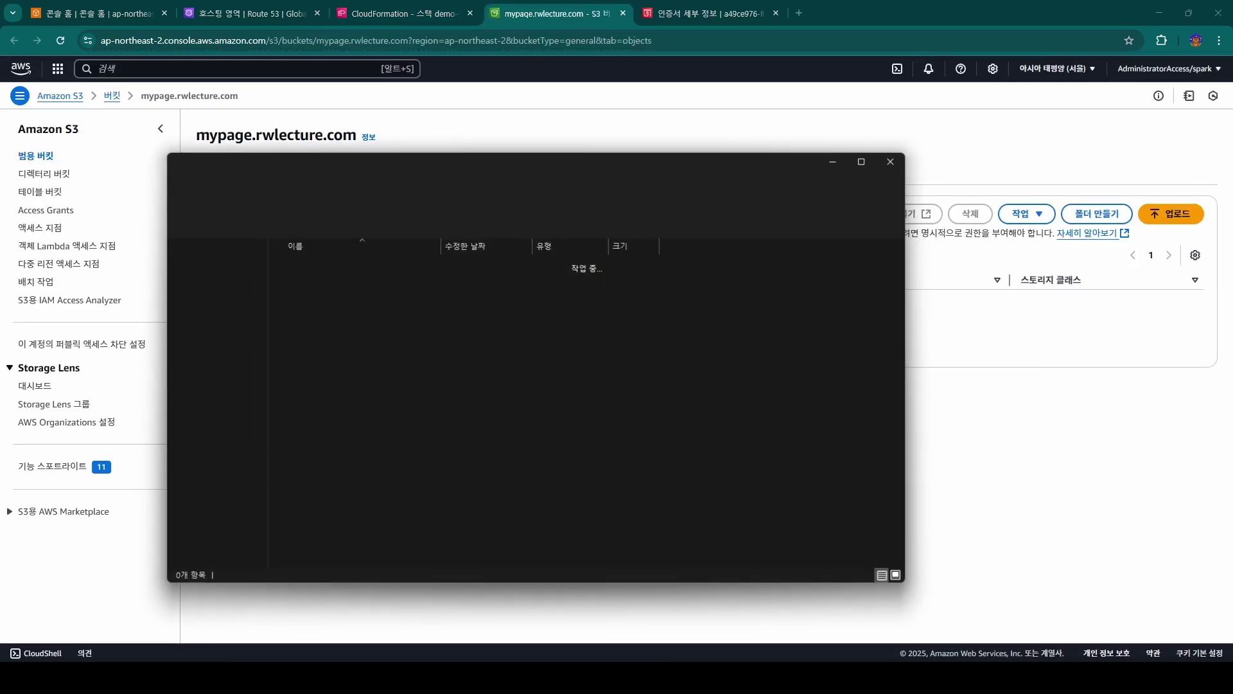
drag(378, 157, 775, 162)
drag(707, 265, 383, 325)
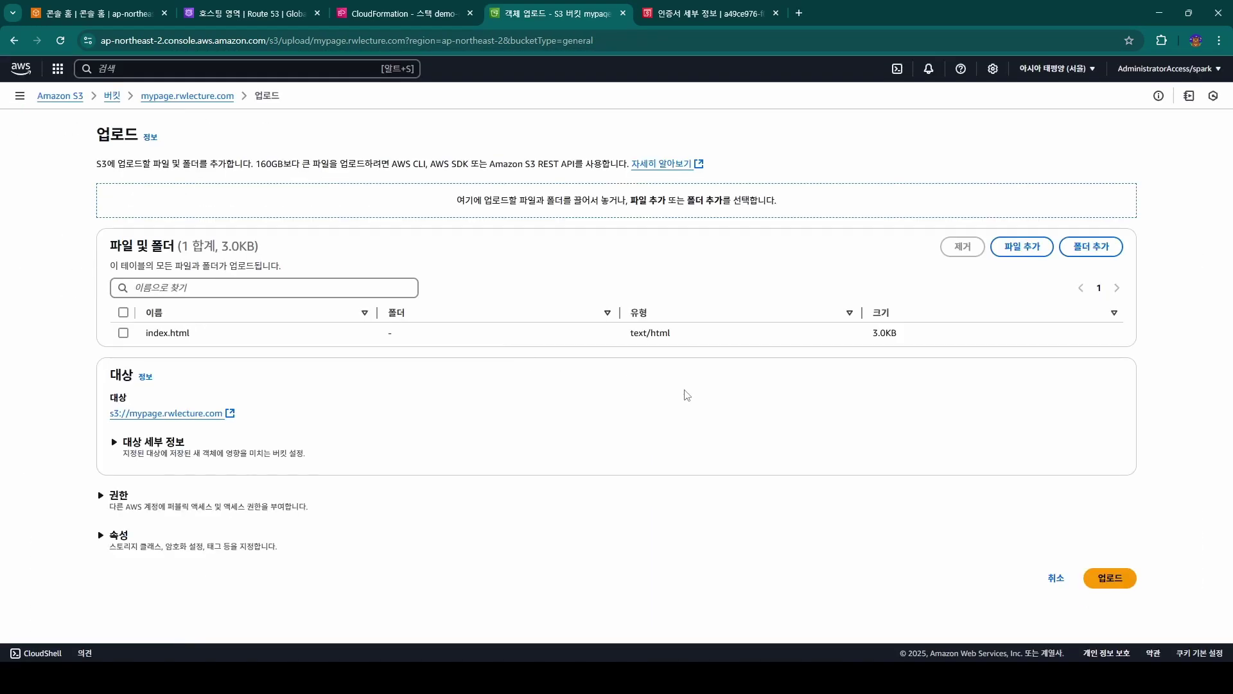
click(1121, 582)
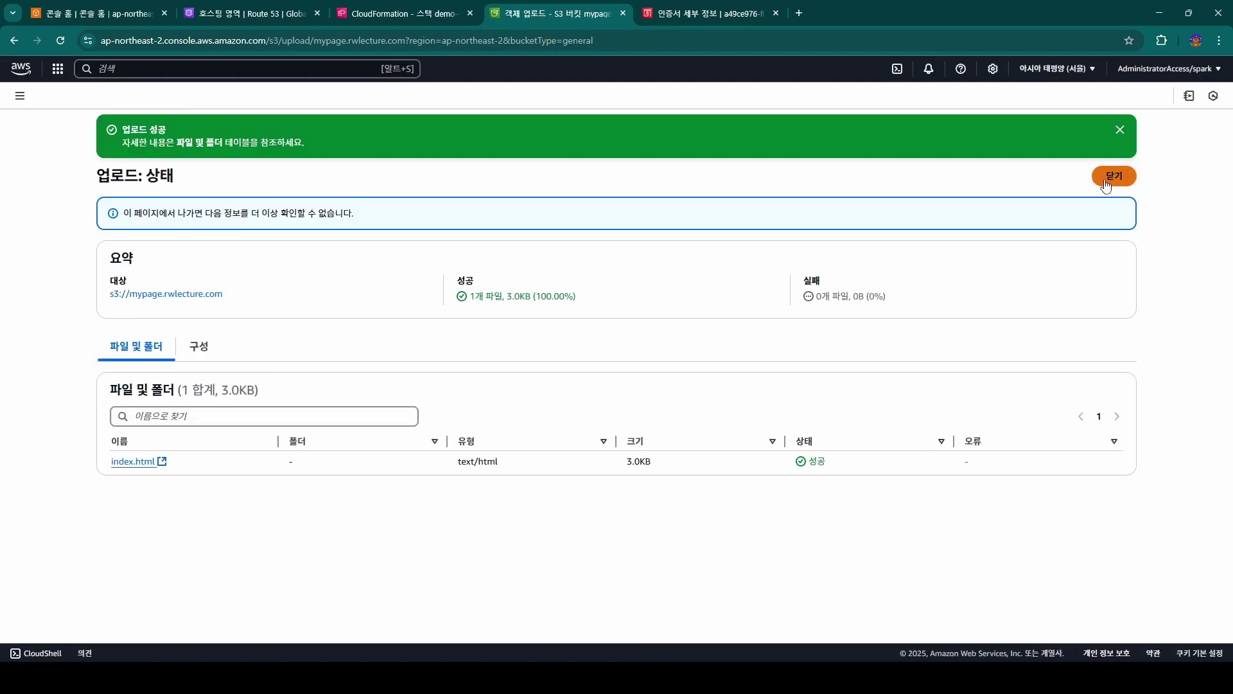
click(1115, 176)
Step: Check the creation status of the demo-my-webpage stack's resources in CloudFormation, especially the CloudFront distribution StaticSiteCFDistribution
key(ctrl+Page_Up)
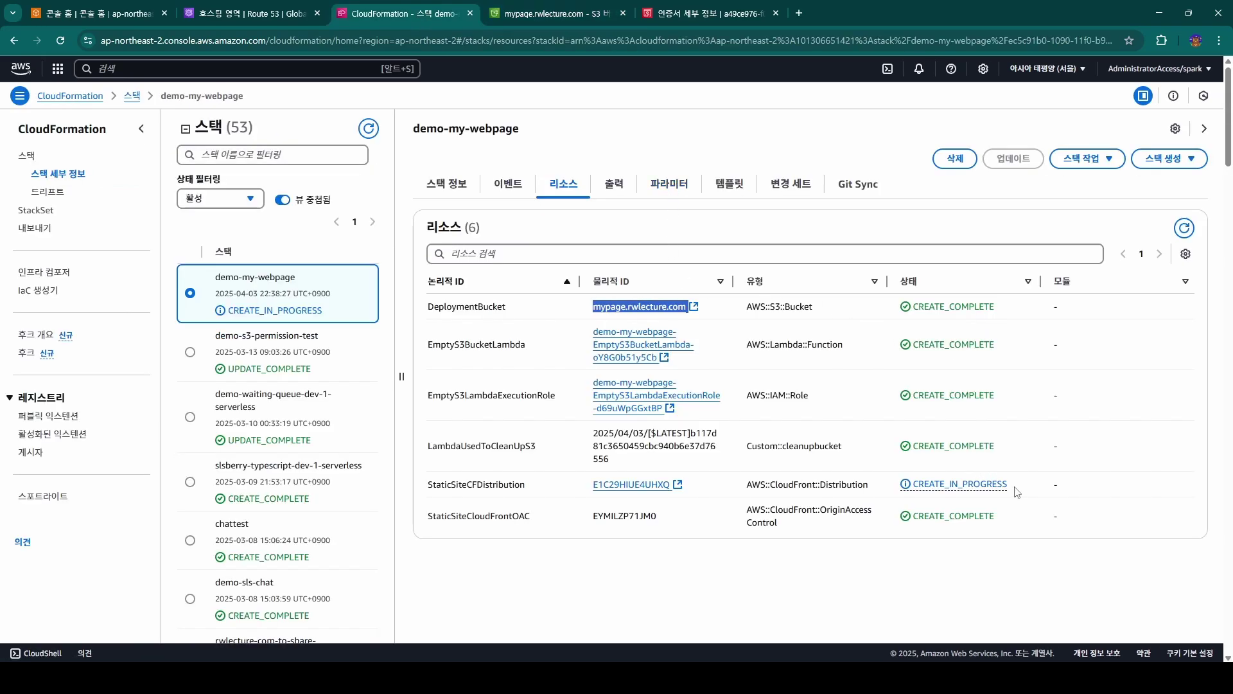
drag(1016, 491, 894, 484)
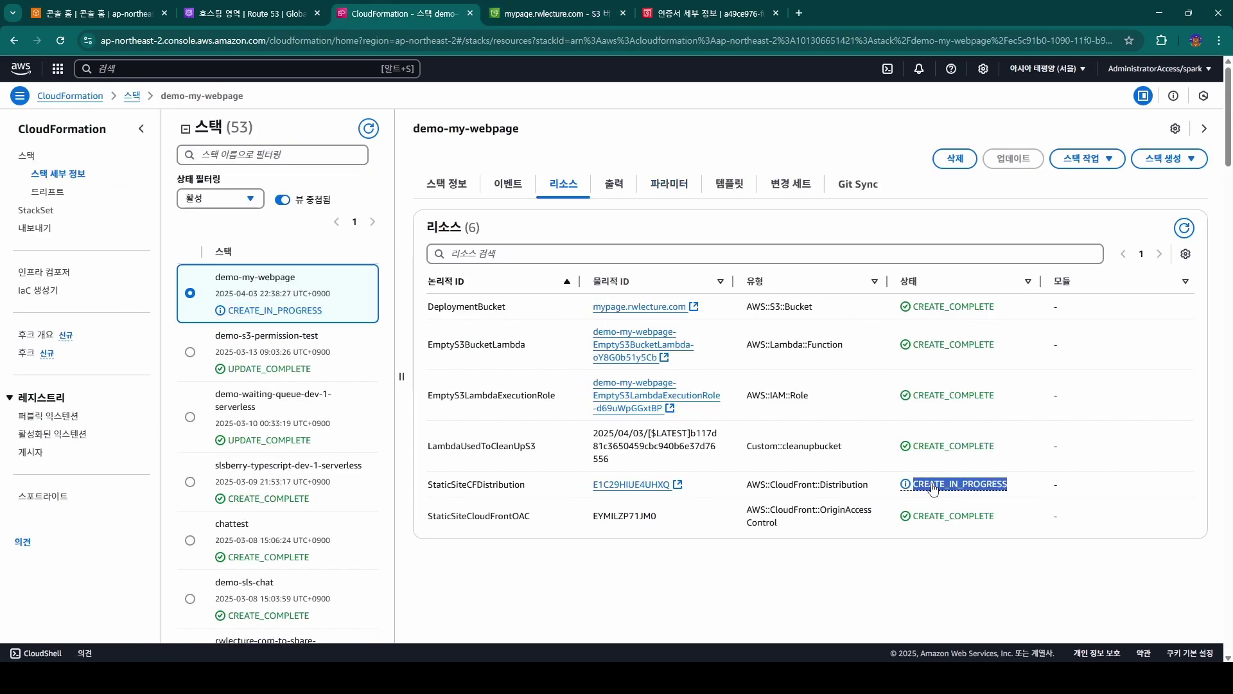
click(940, 409)
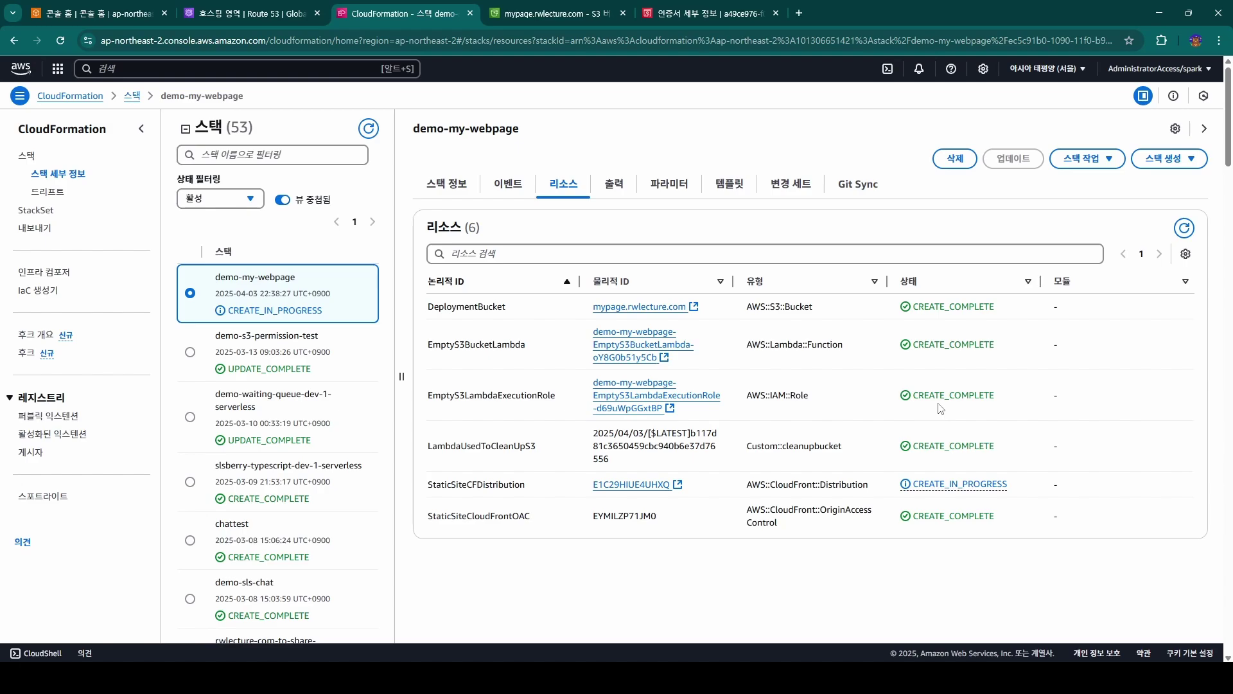
double_click(940, 409)
drag(1020, 486, 815, 490)
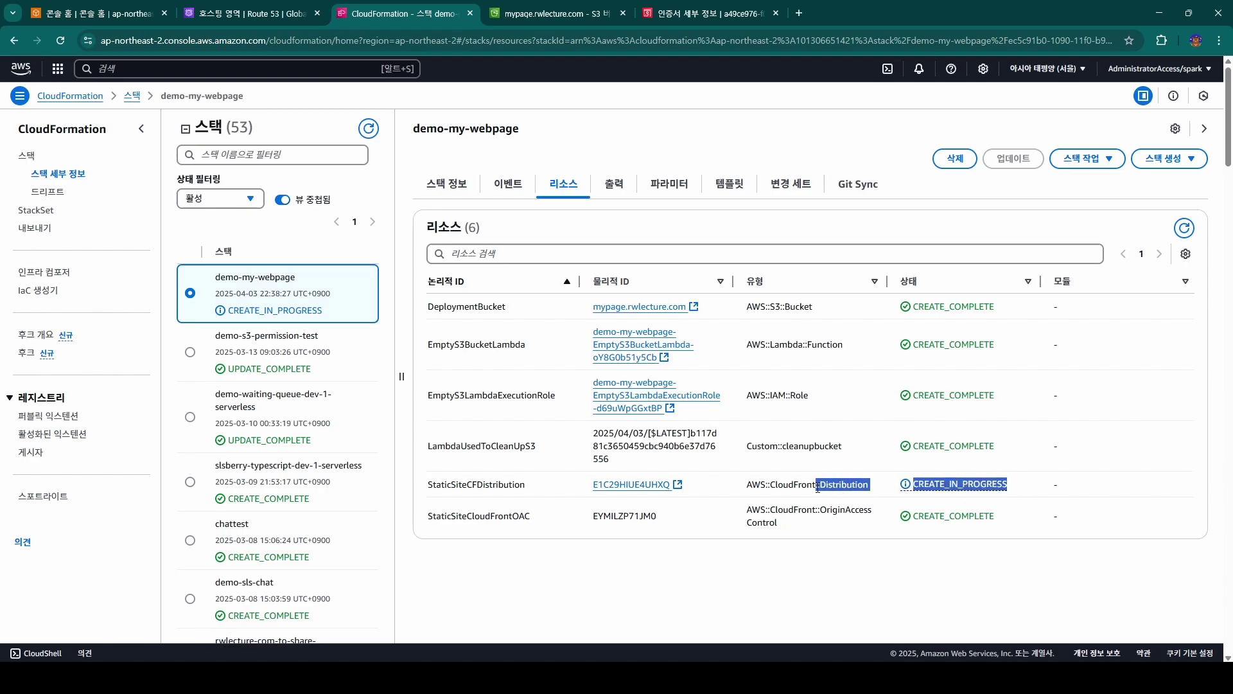
click(1022, 486)
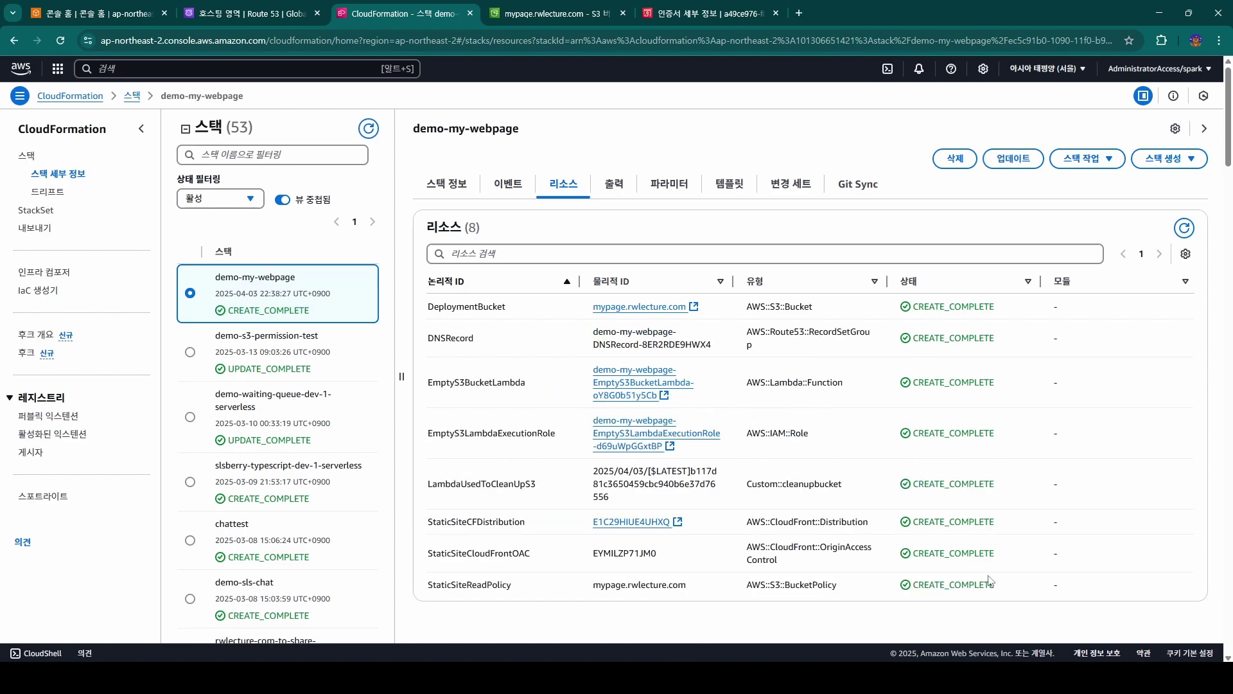
drag(989, 581, 636, 161)
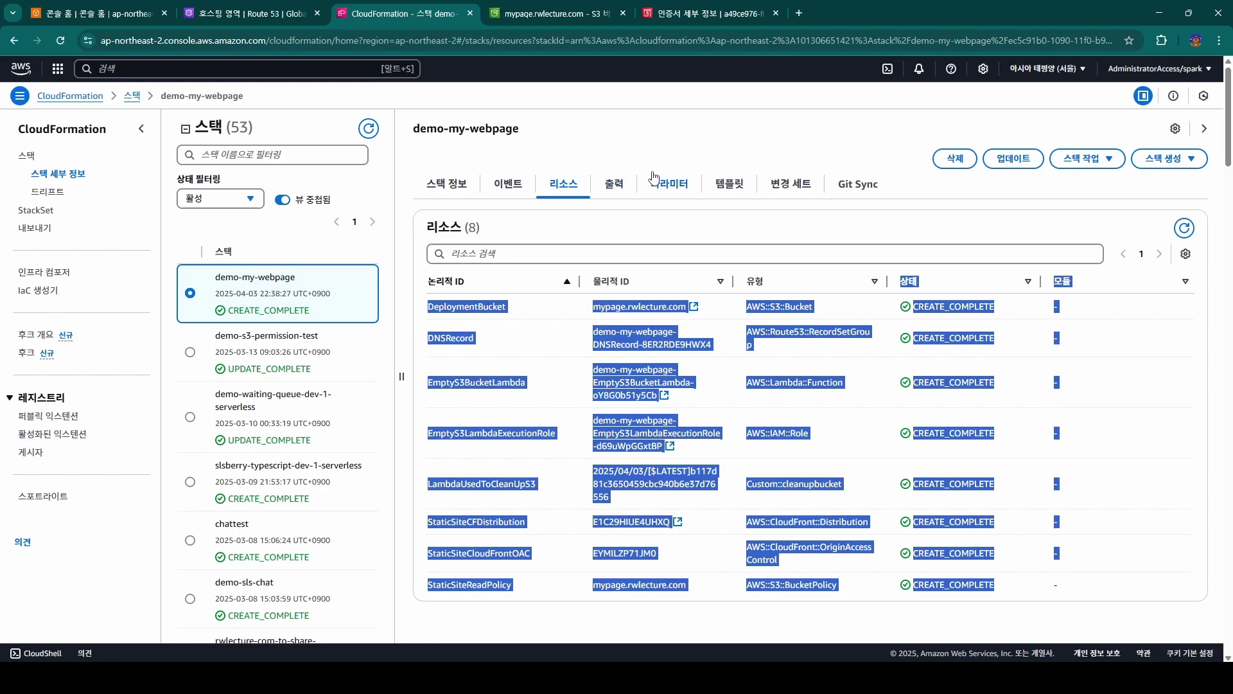
Step: Copy the bucket name mypage.rwlecture.com from S3 and open it as a website in a new browser tab
click(547, 14)
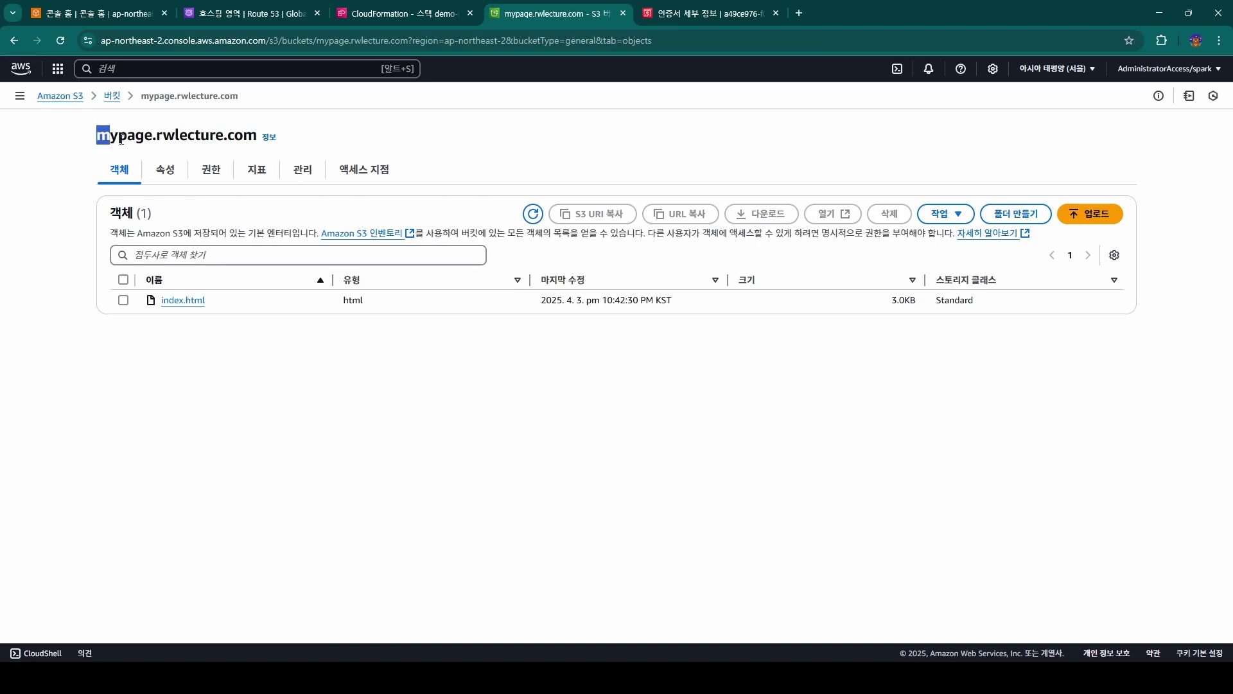
drag(97, 134, 260, 143)
key(ctrl+c)
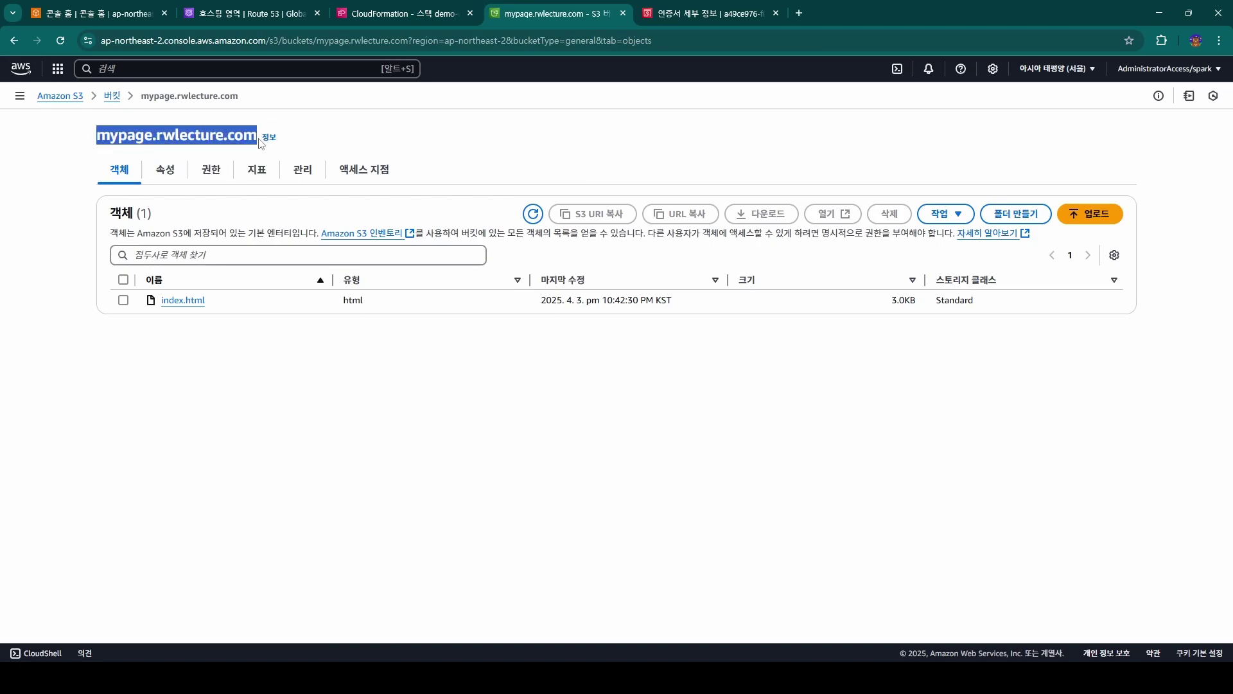
click(798, 12)
key(ctrl+v)
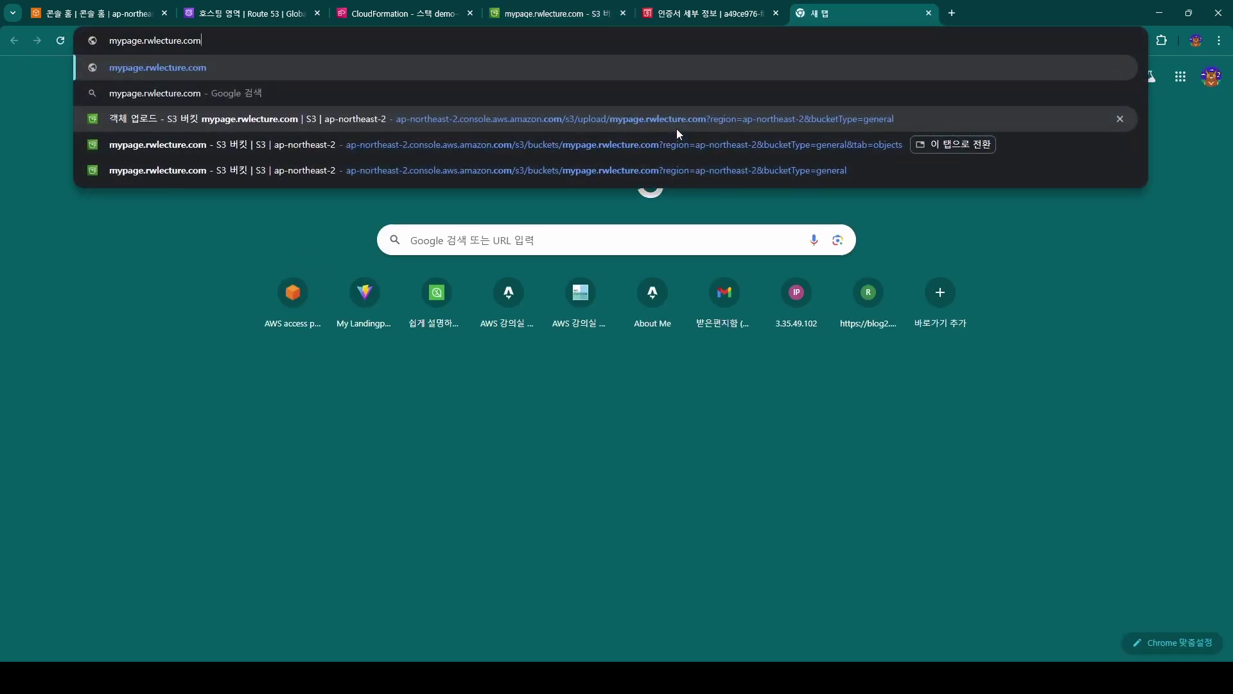
key(Return)
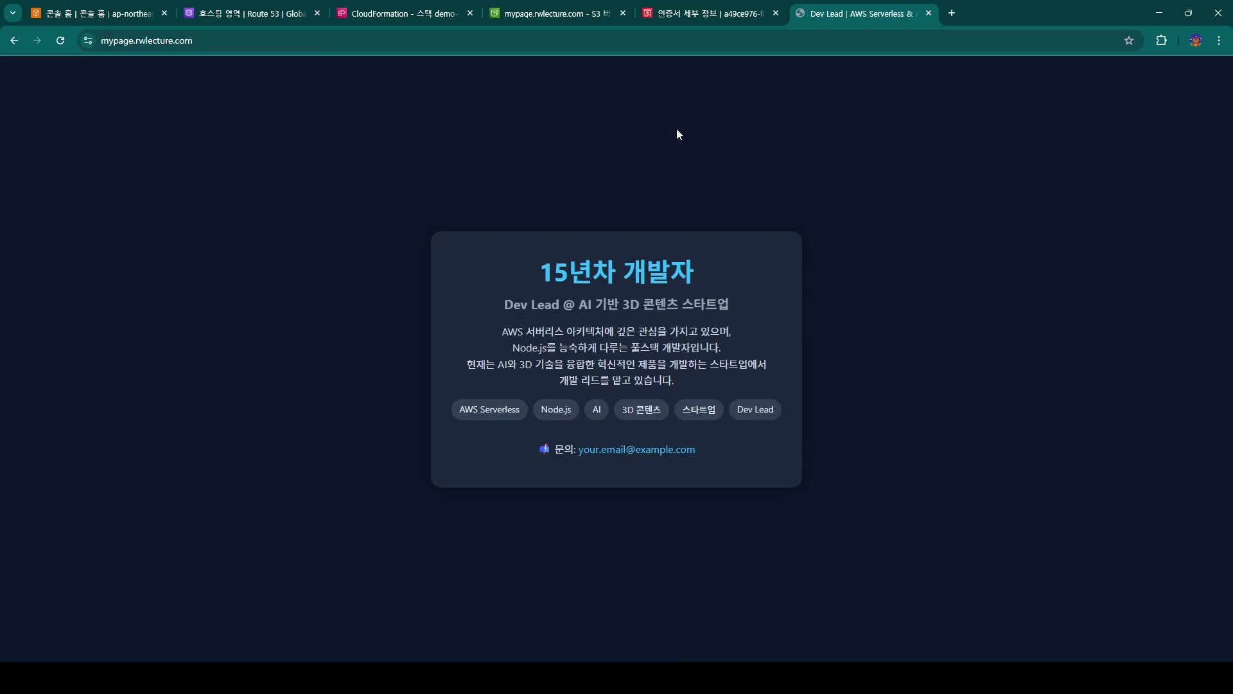
Step: Inspect the full address of the published site to check its https protocol
click(289, 40)
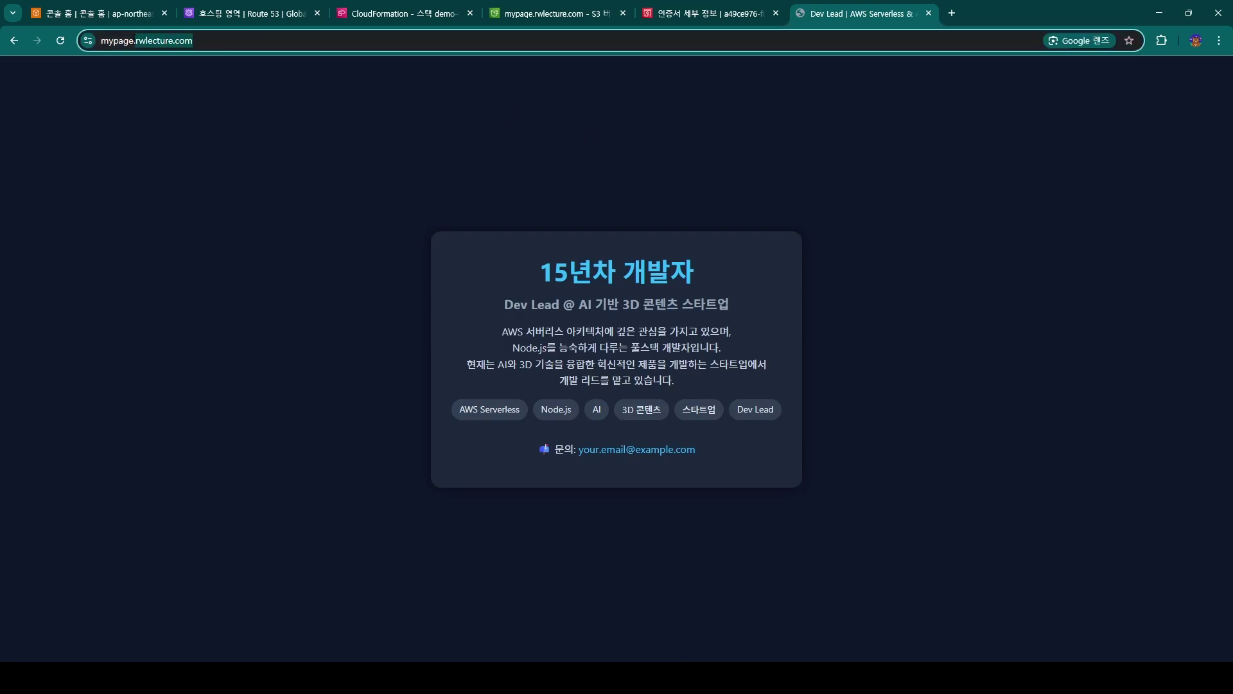
click(105, 42)
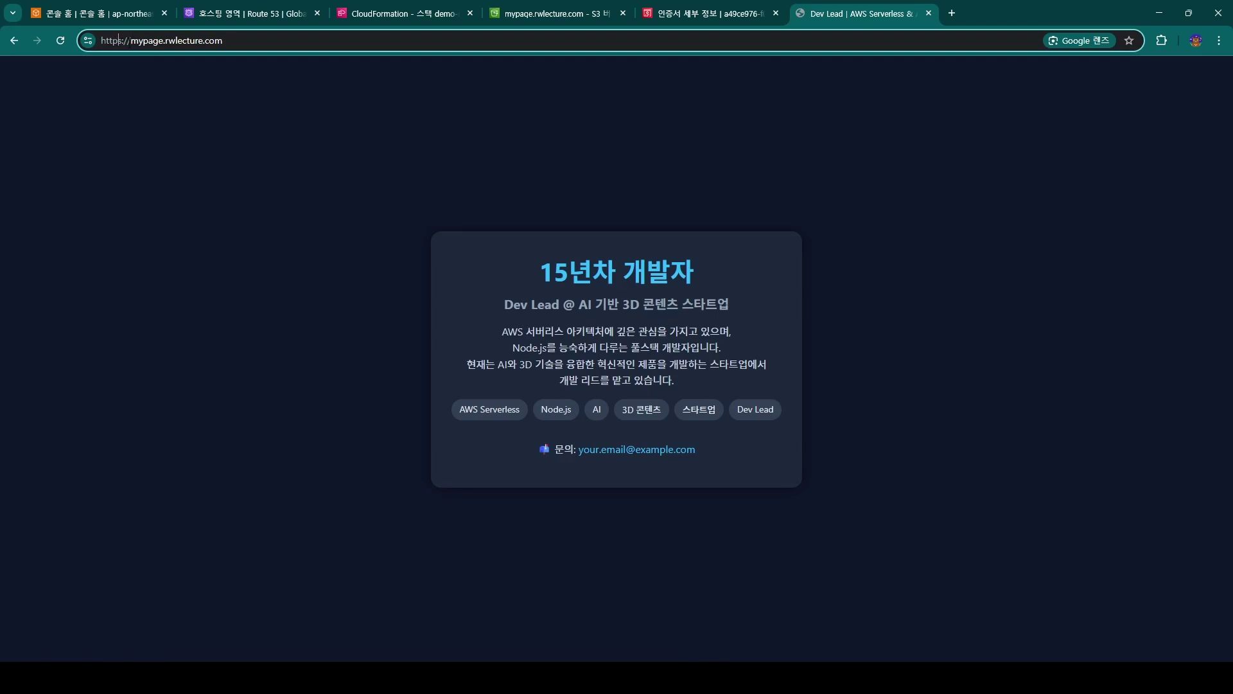
drag(130, 40, 101, 41)
click(311, 173)
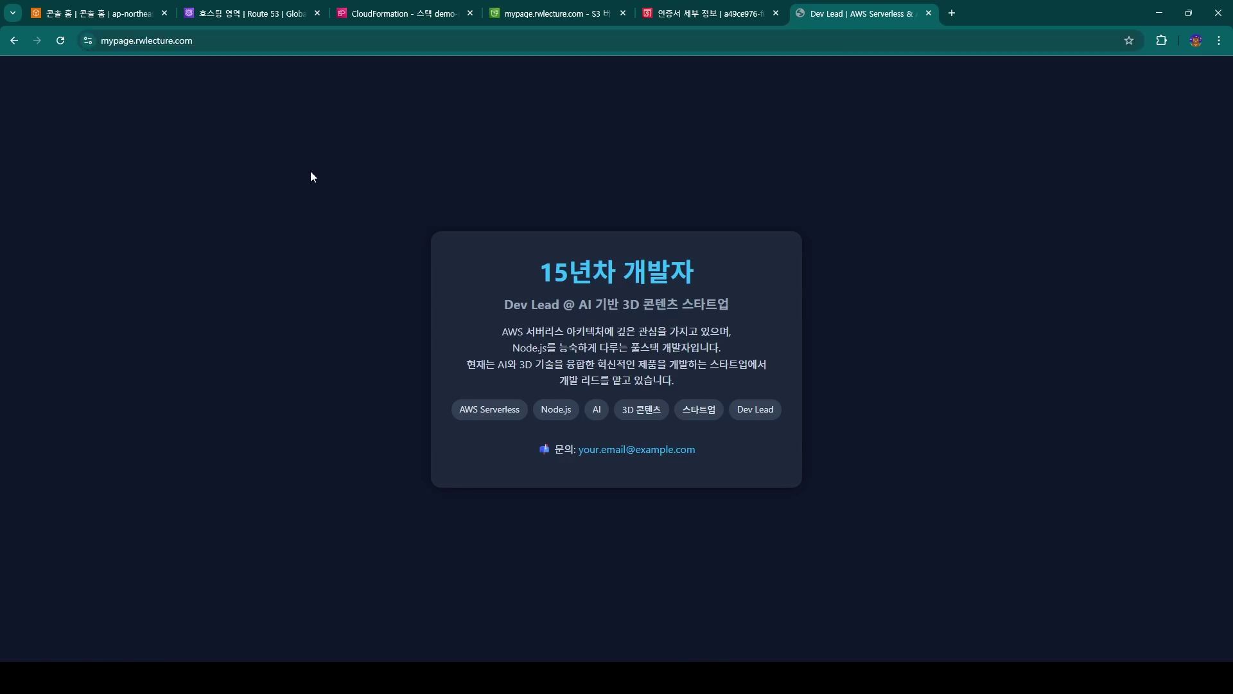
Step: Arrange the published site and the ChatGPT conversation side by side, compare them, and place the cursor in the ChatGPT message box
key(super+Left)
click(919, 399)
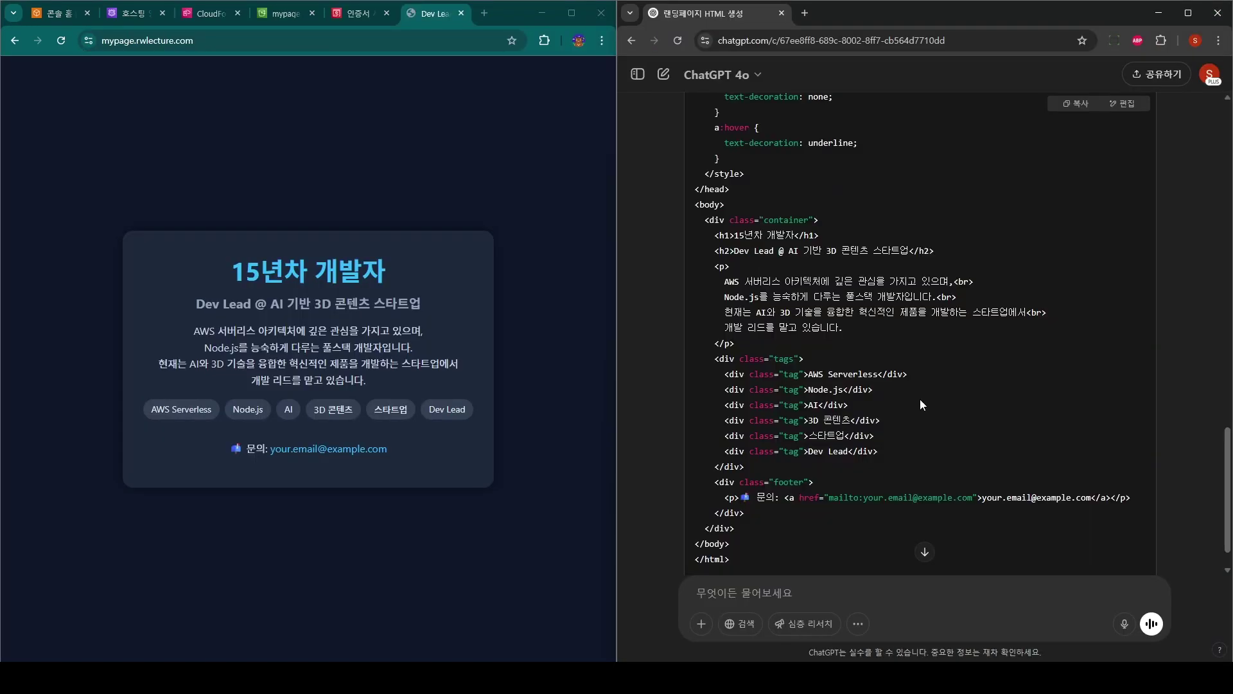
scroll(849, 413, up, 15)
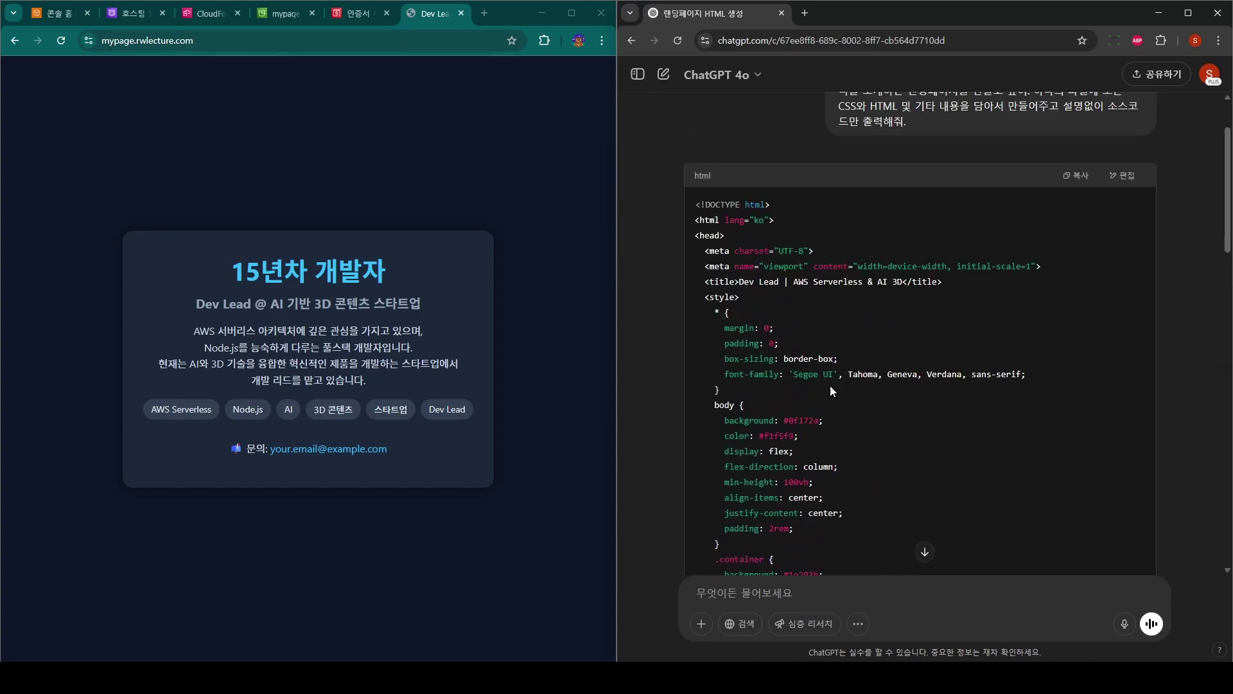
click(244, 39)
drag(192, 40, 102, 40)
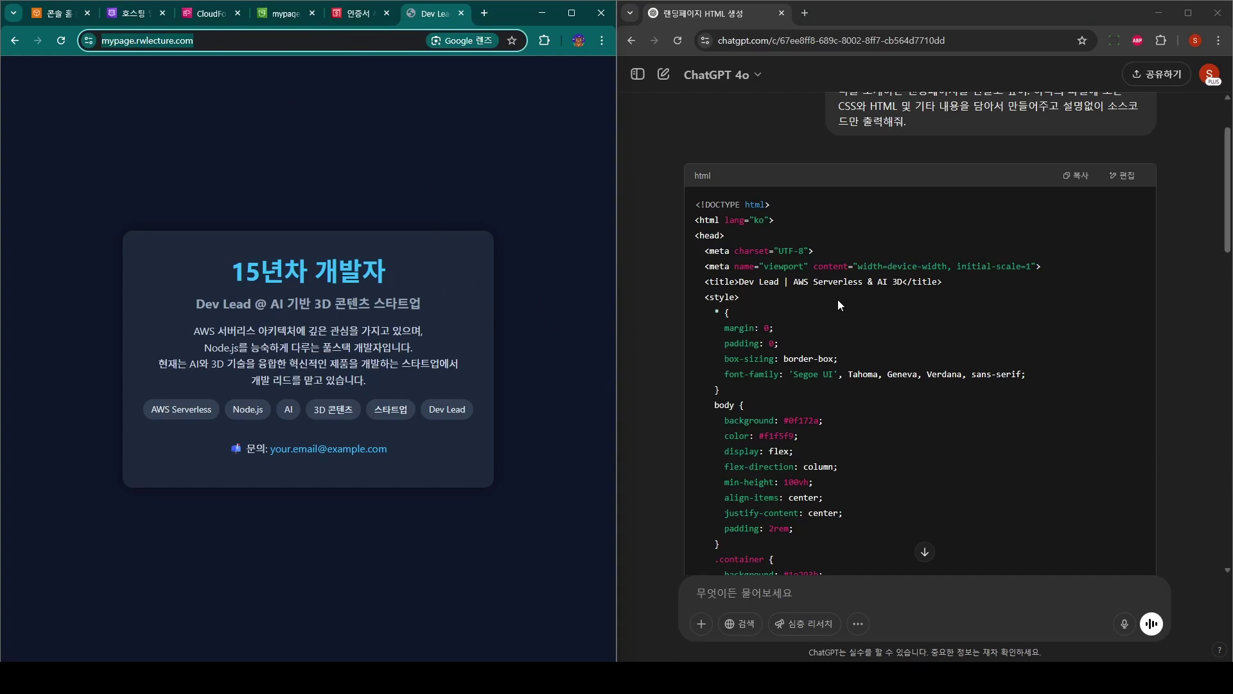
scroll(904, 305, down, 15)
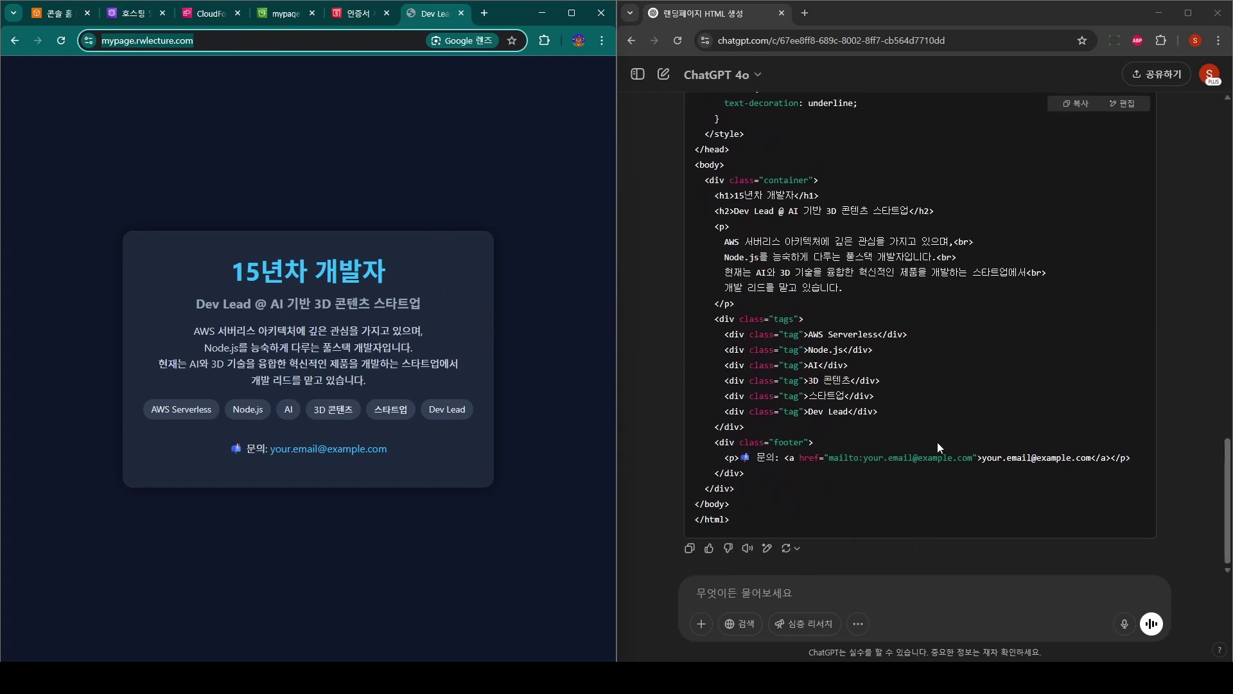
click(871, 590)
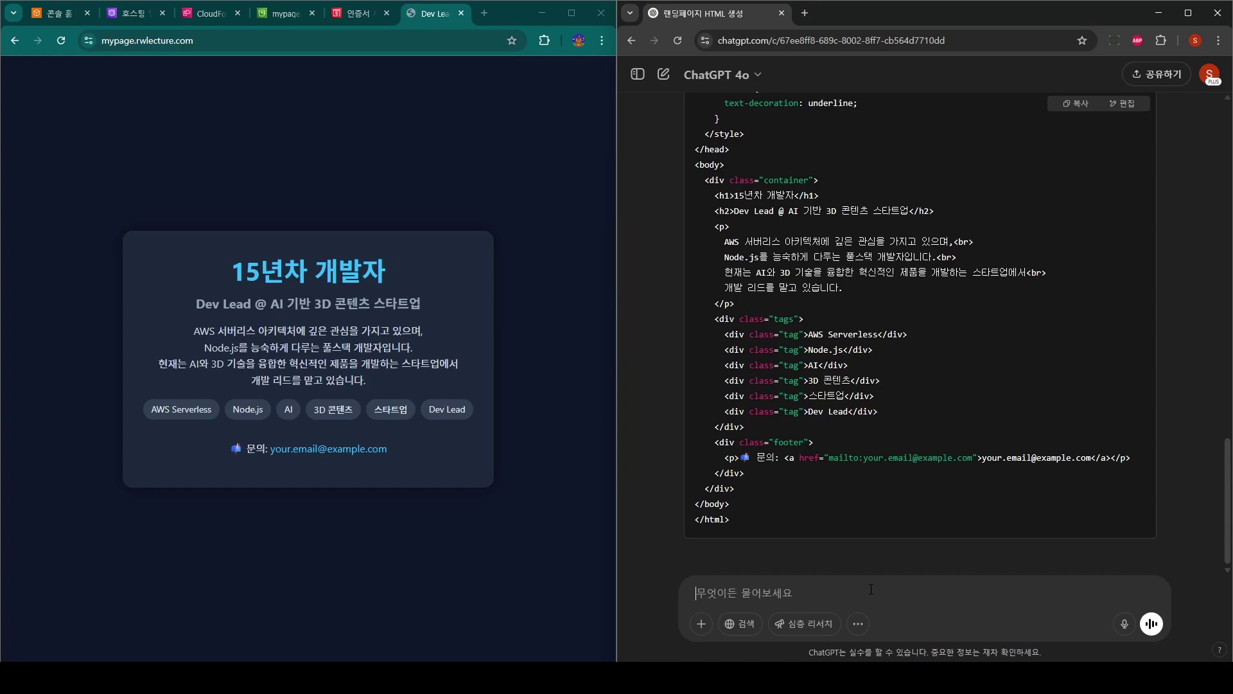
Step: Send ChatGPT the request "가상의 재직회사와 이력등을 만들어서 소스코드에 반영해줘. 소스코드만 출력해줘"
text(가상의)
text( 재)
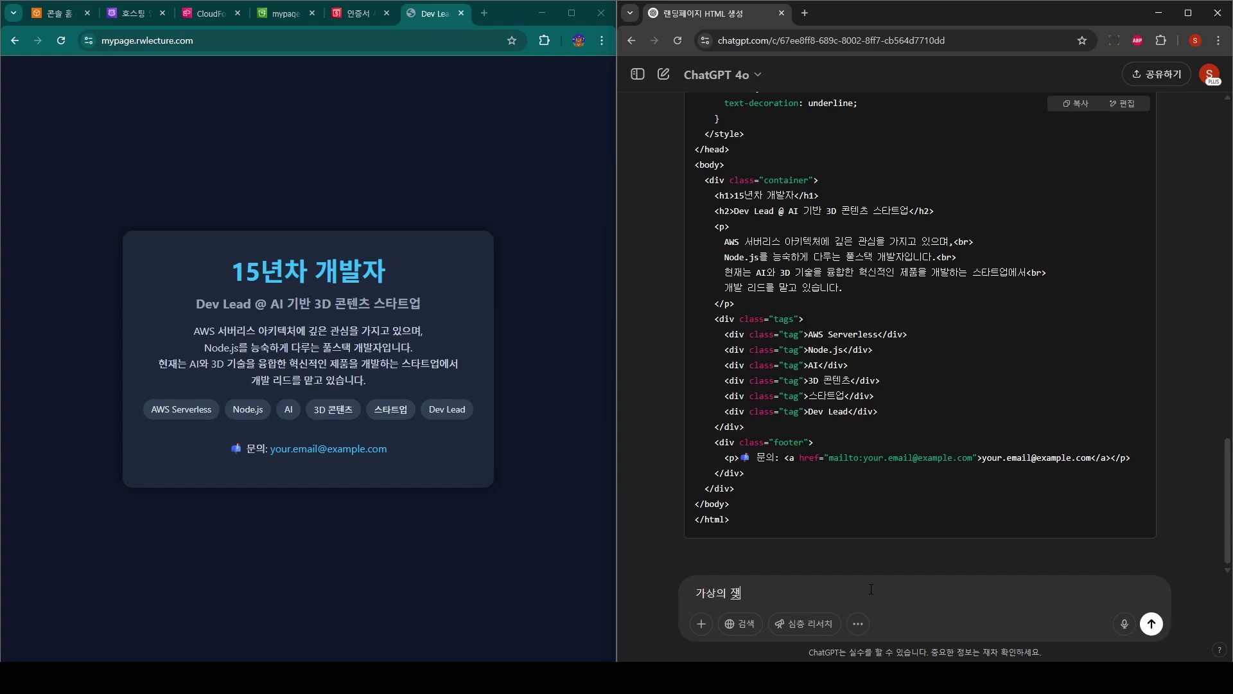
text(직회사와 이력)
text(등을 만드)
text(어서 소스코드에 반)
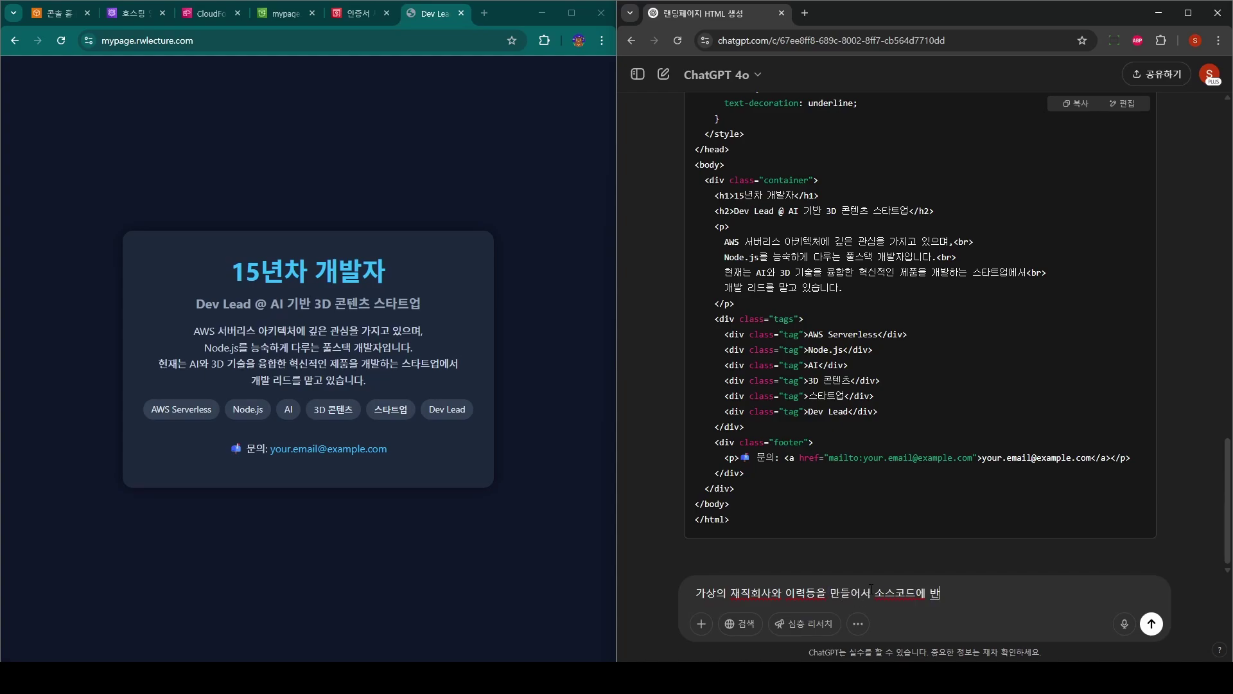
text(영해줘. 스스코드만 출력해줘)
key(Return)
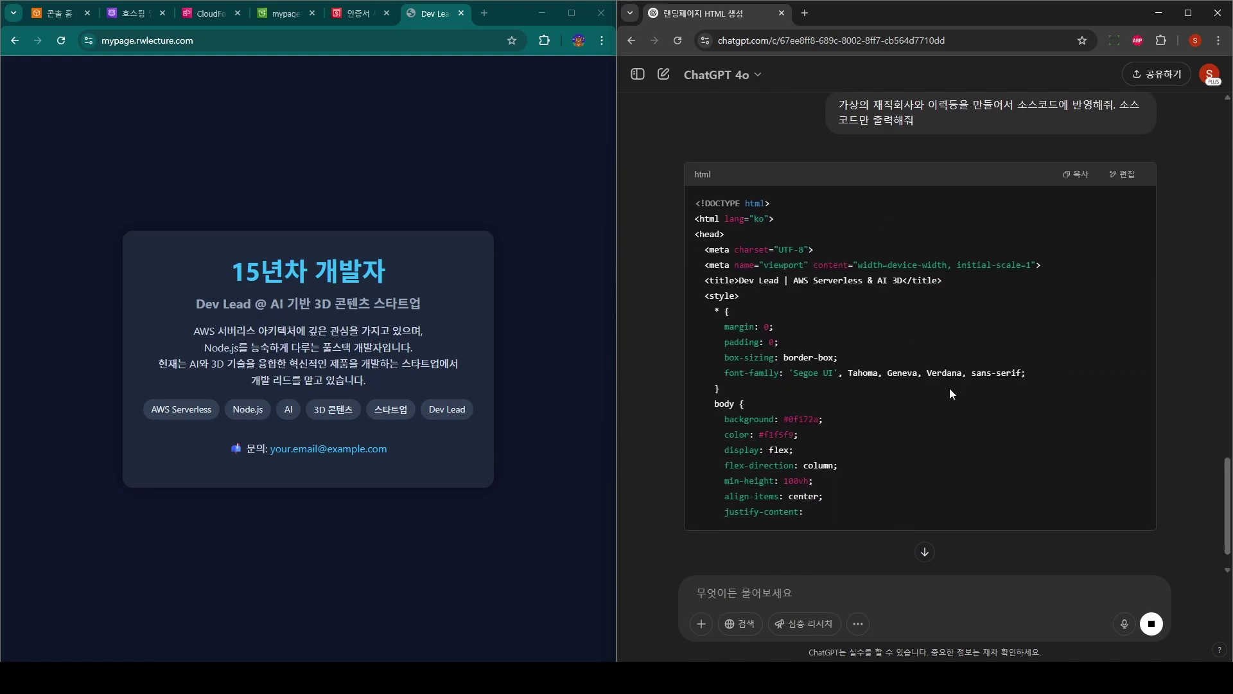
Step: Look through the HTML that ChatGPT generates with the fictional career history and copy the complete source code
scroll(950, 393, down, 1)
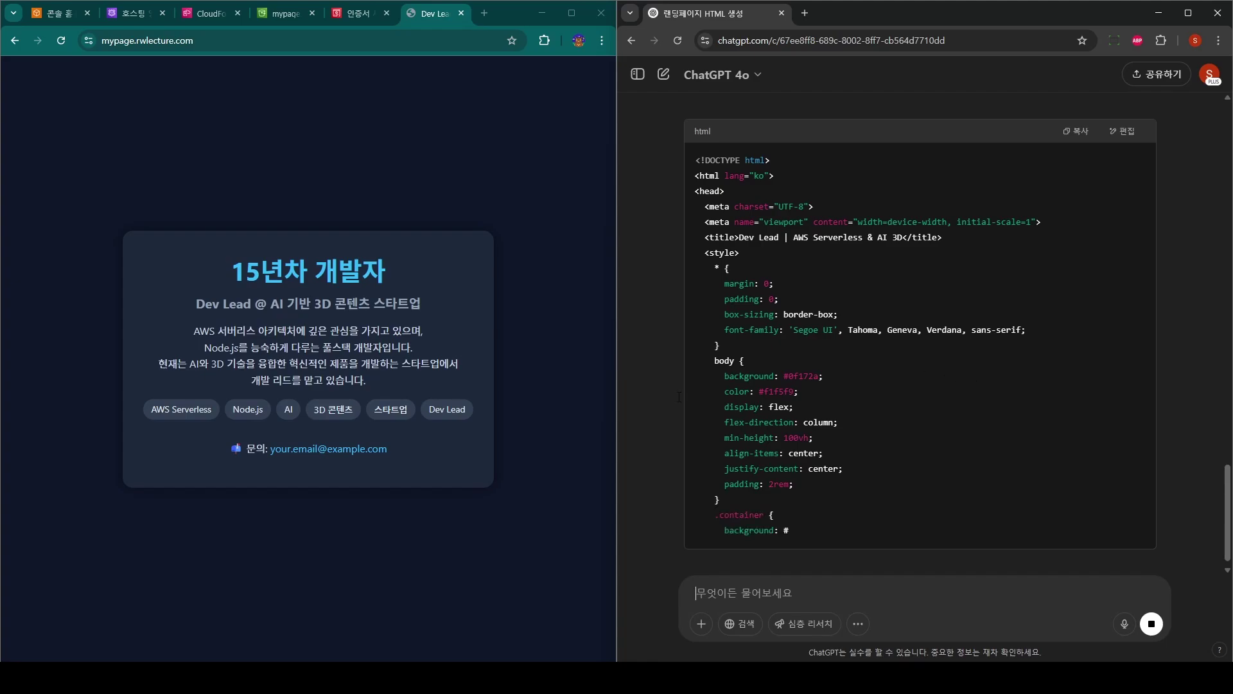
scroll(965, 438, down, 1)
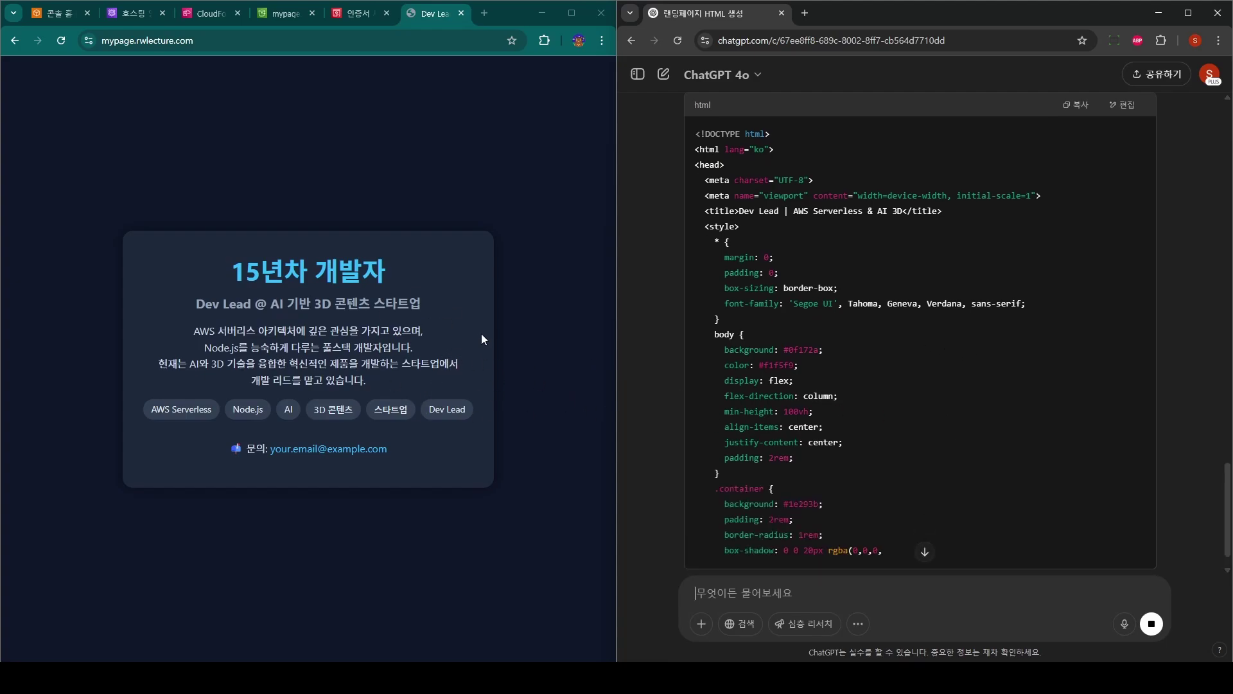
scroll(872, 377, down, 1)
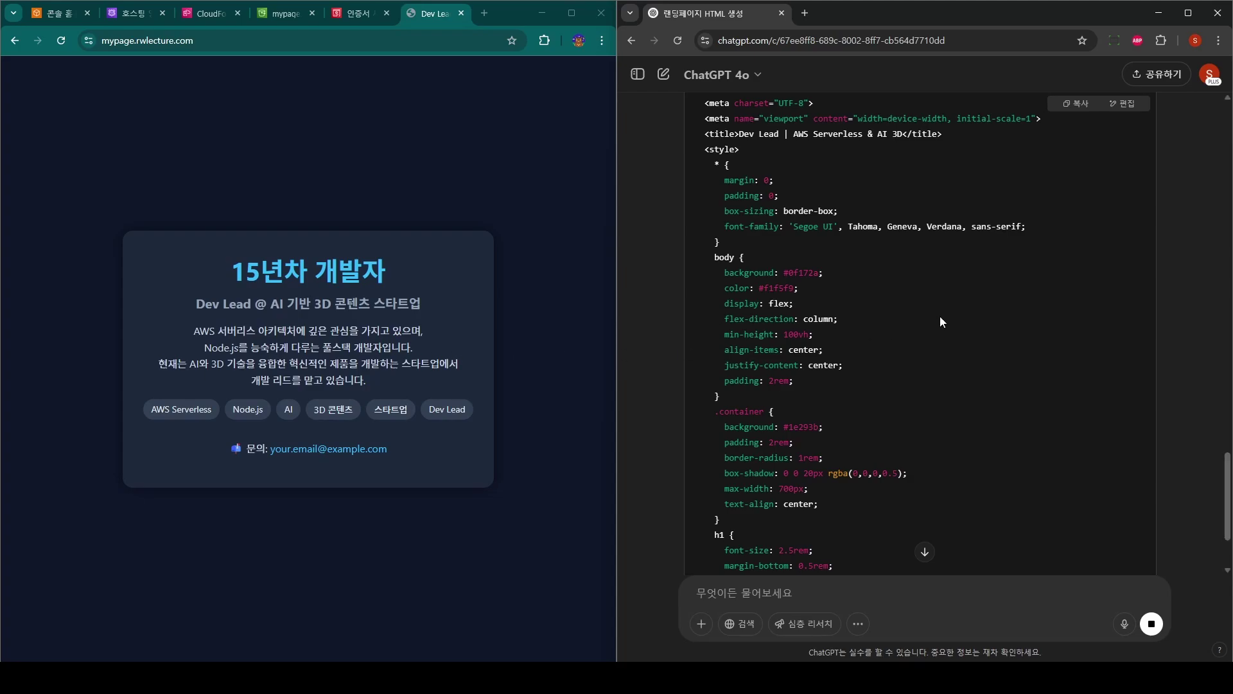
scroll(958, 318, down, 2)
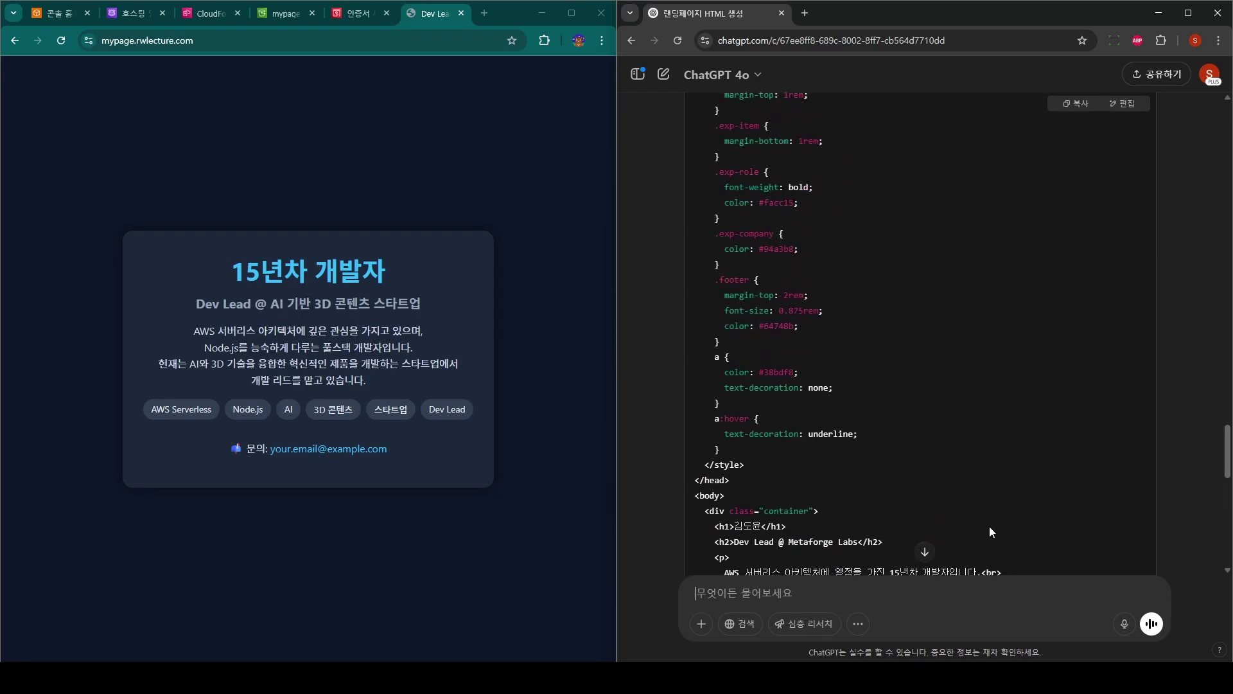
click(1087, 113)
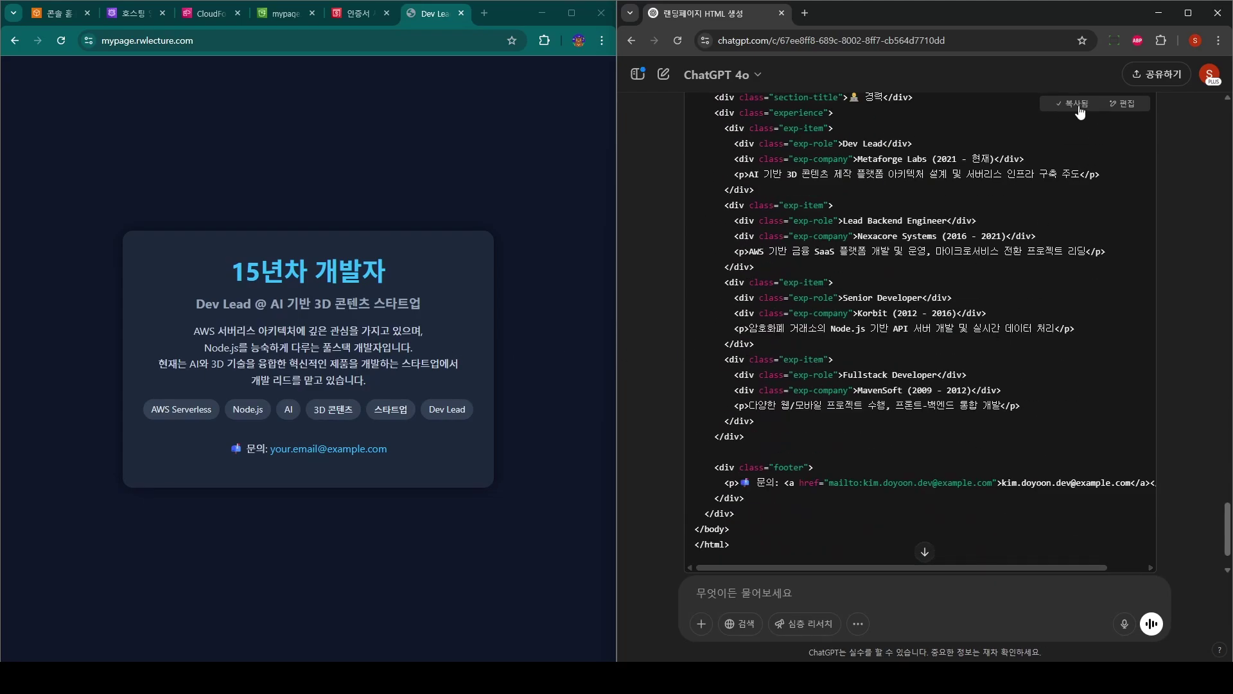
Step: Switch to VS Code and replace the entire content of temp/index.html with the copied HTML
key(alt+Tab)
drag(467, 150, 517, 146)
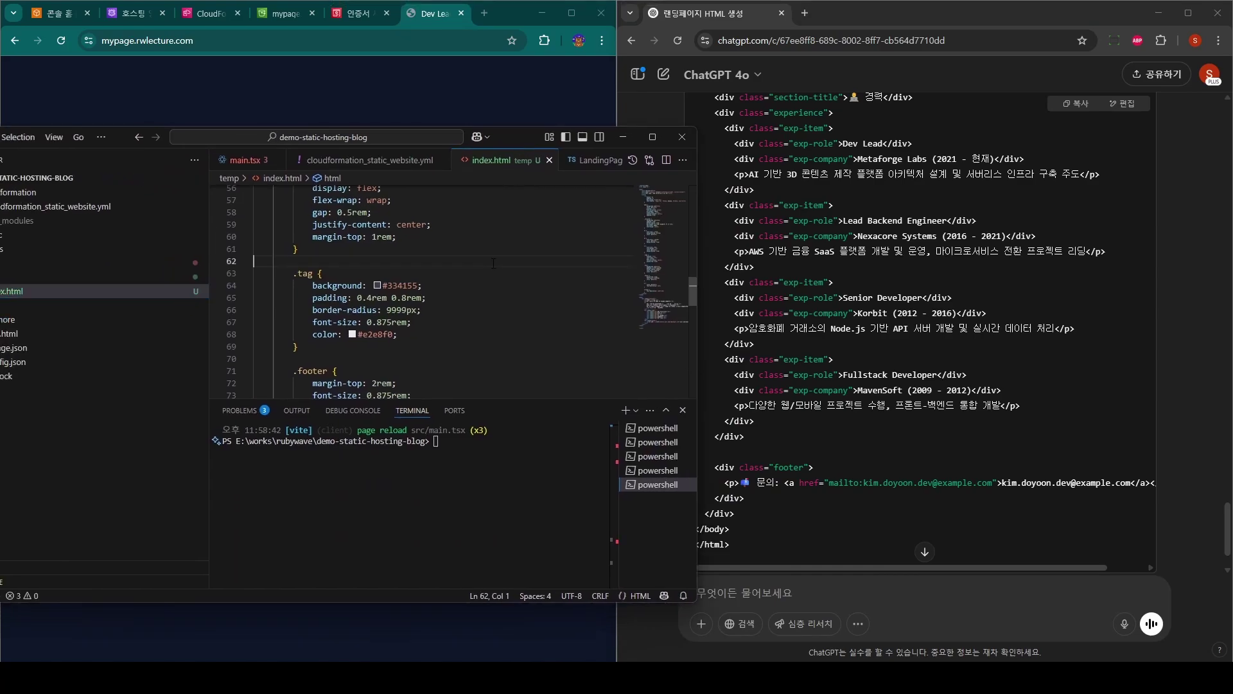
key(ctrl+a)
key(ctrl+v)
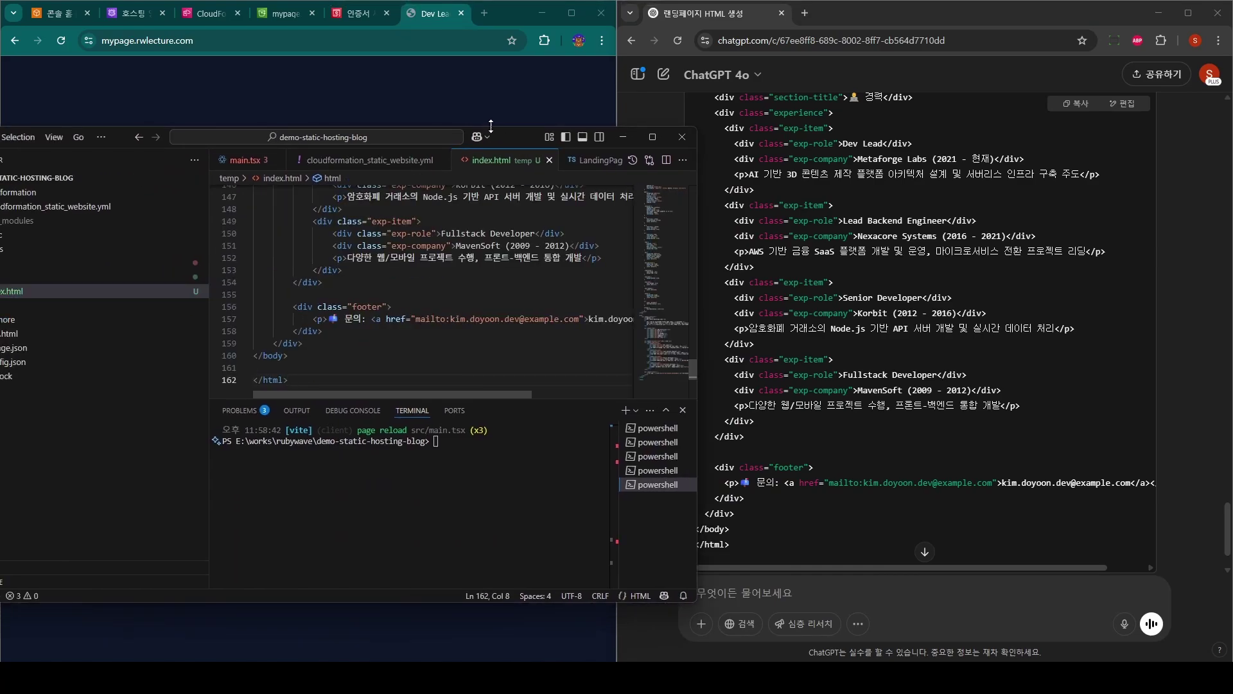
click(492, 122)
Step: Upload the updated index.html from the local temp folder to the mypage.rwlecture.com S3 bucket
click(283, 14)
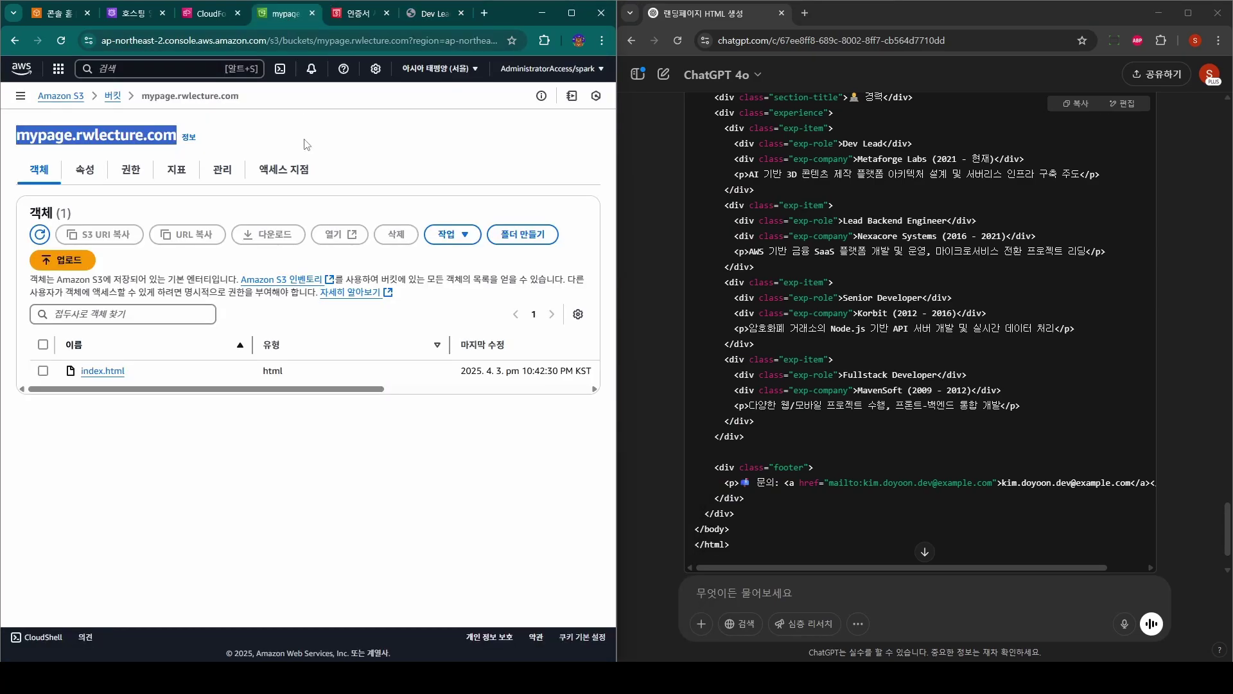
click(237, 677)
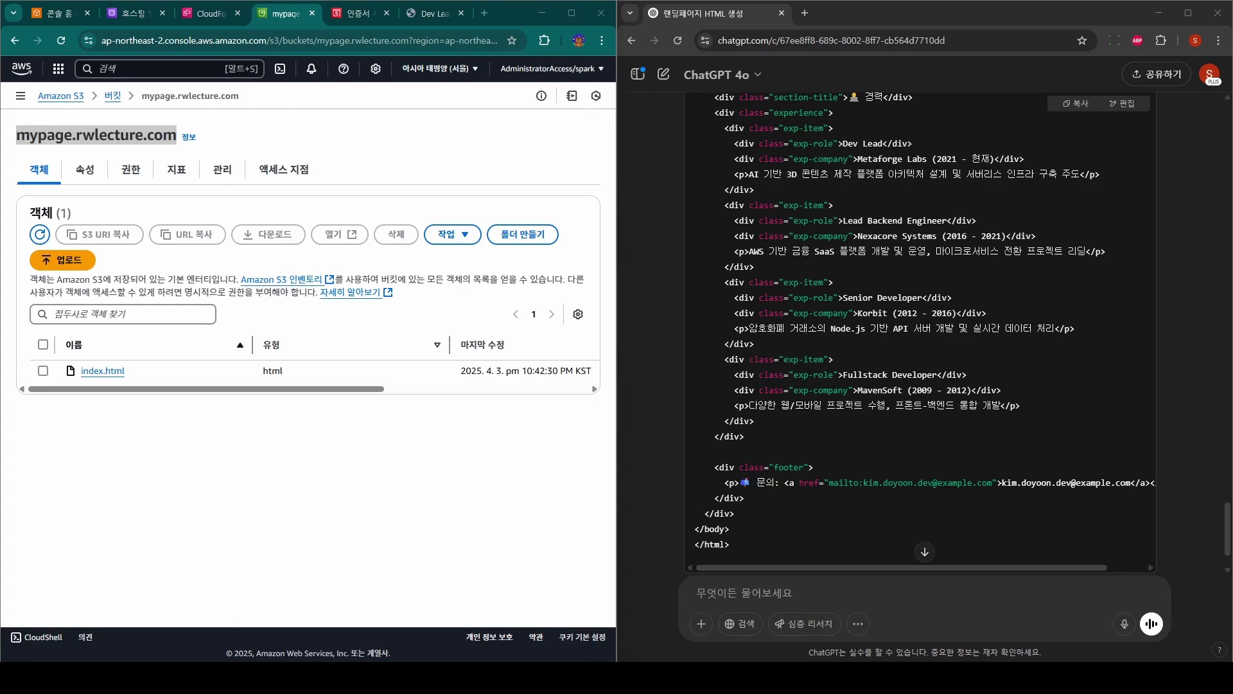
drag(732, 265, 231, 338)
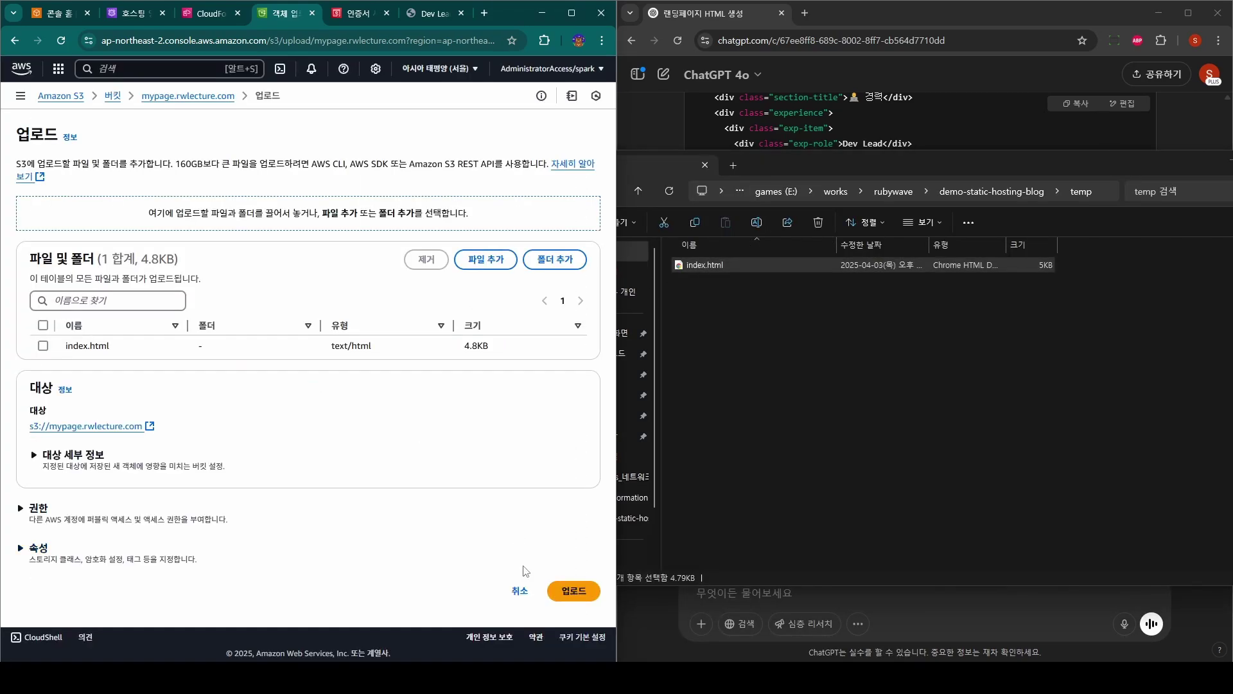
click(576, 591)
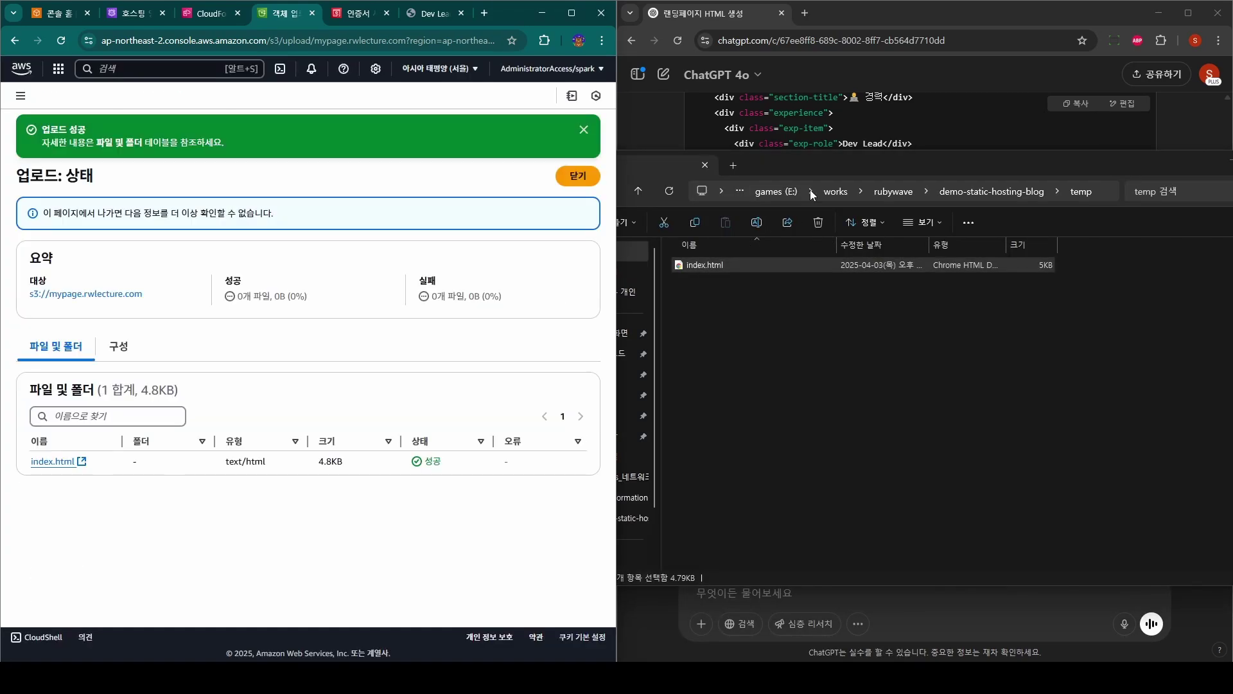
click(900, 117)
Step: View the updated site at mypage.rwlecture.com and examine its career history section
click(418, 22)
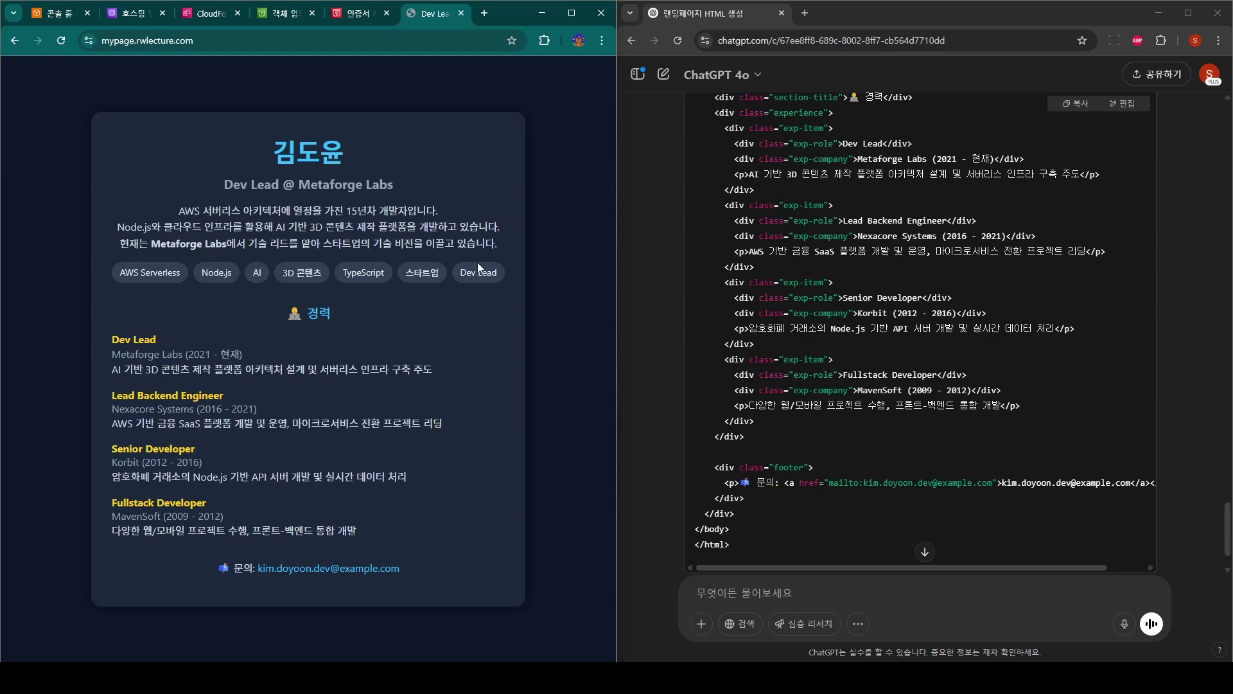
drag(368, 530, 106, 343)
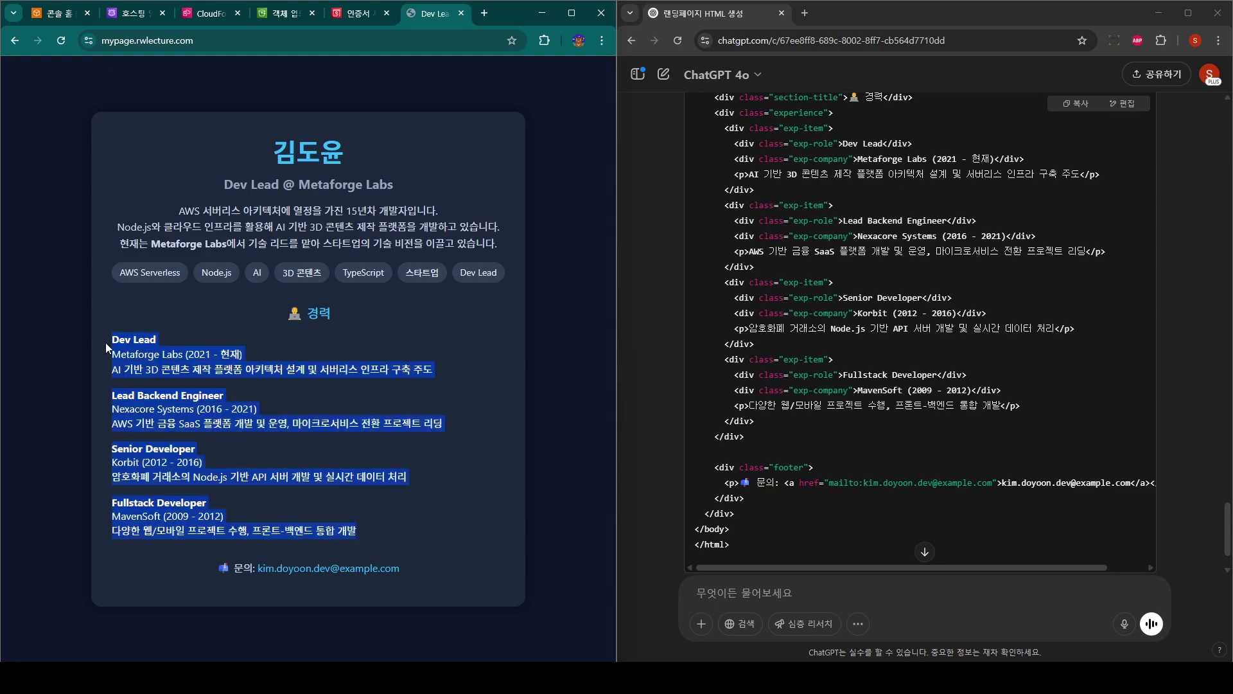
click(417, 482)
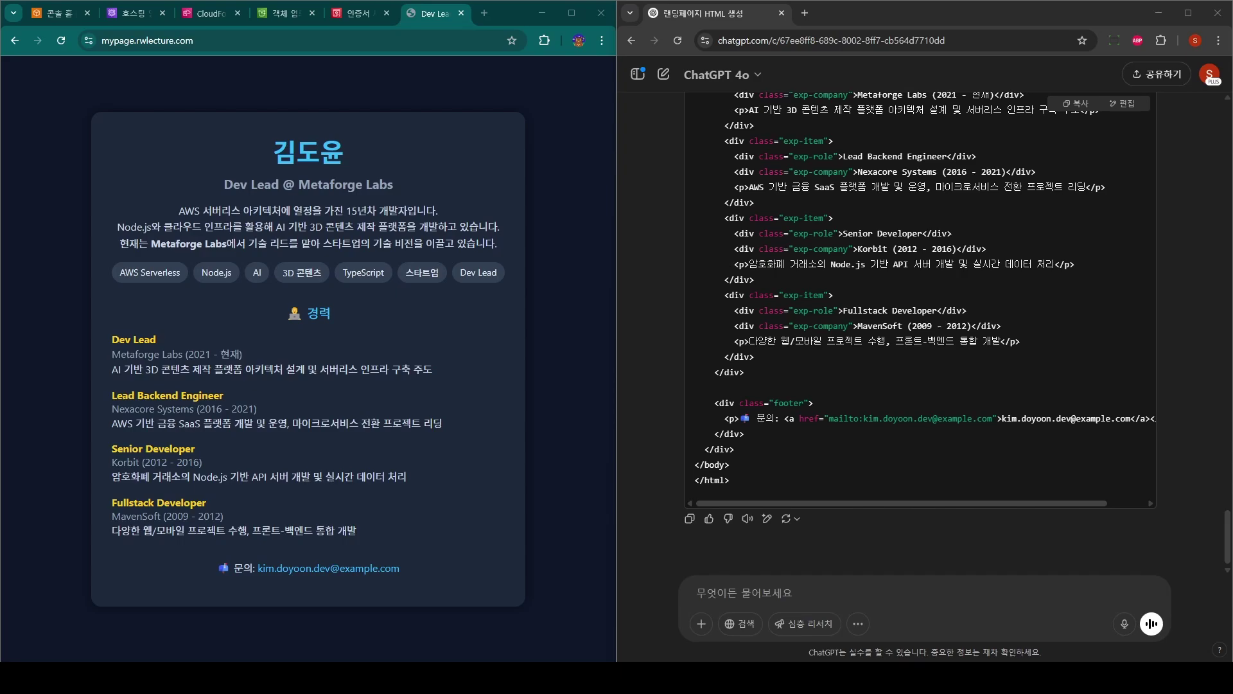
Step: Switch to VS Code, open prompt.txt and copy its whole text, including the React source and landing page request
drag(740, 194, 683, 155)
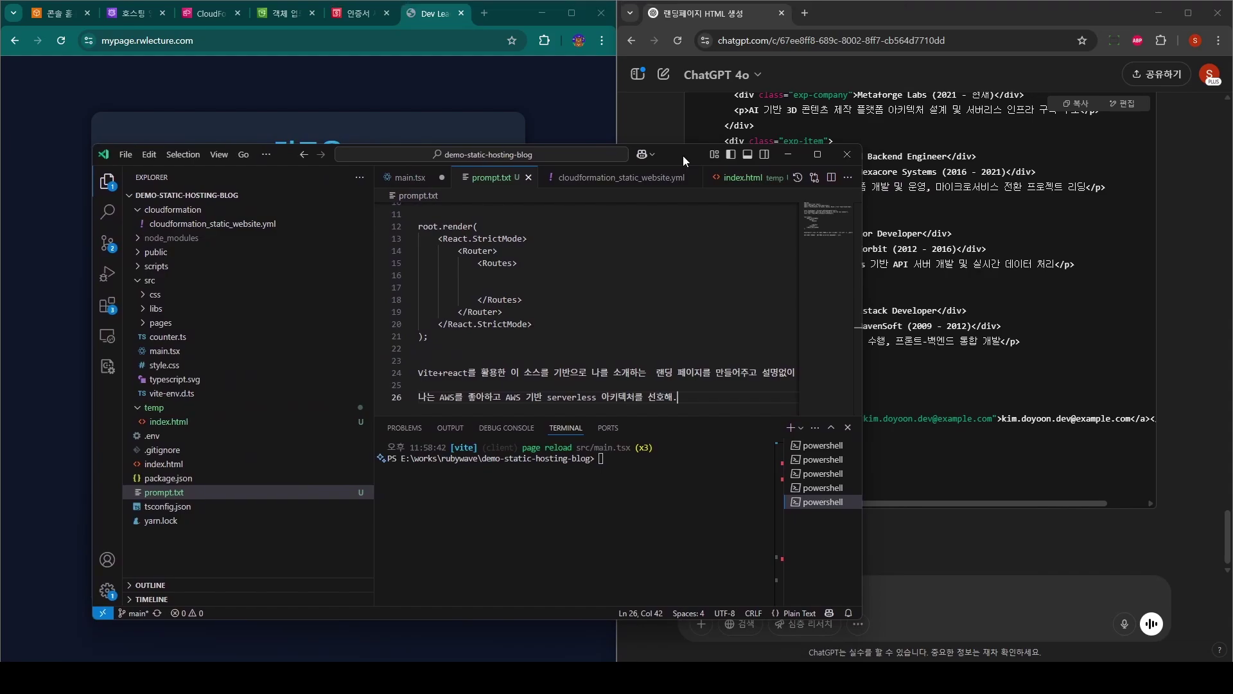
double_click(684, 155)
click(102, 353)
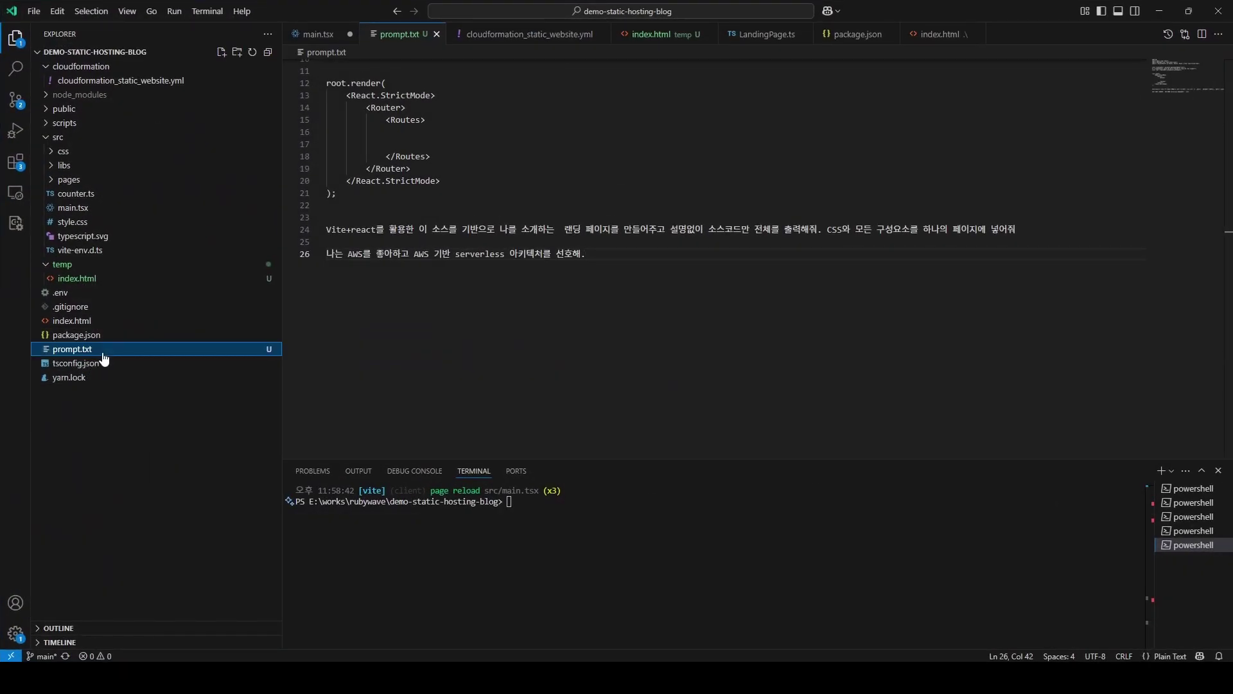
drag(586, 254, 327, 57)
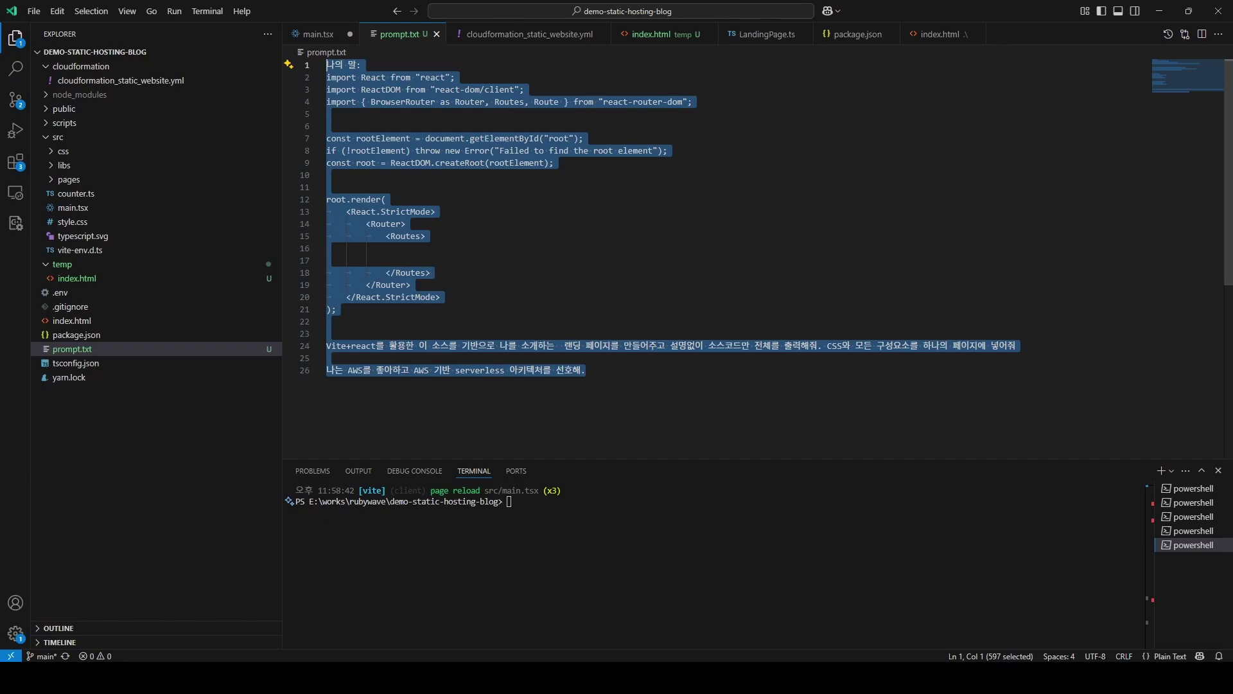
Step: Paste the prompt.txt text into a new ChatGPT 4o conversation, check it, and send it
click(1159, 11)
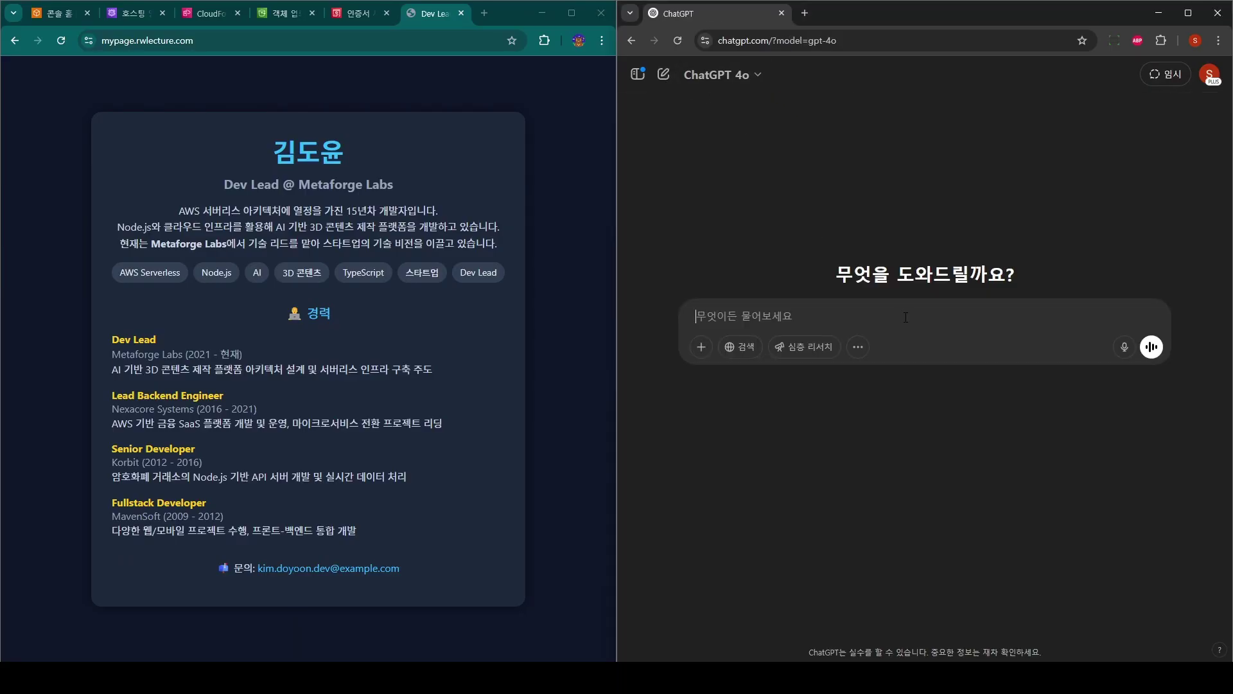
key(ctrl+v)
scroll(931, 319, down, 3)
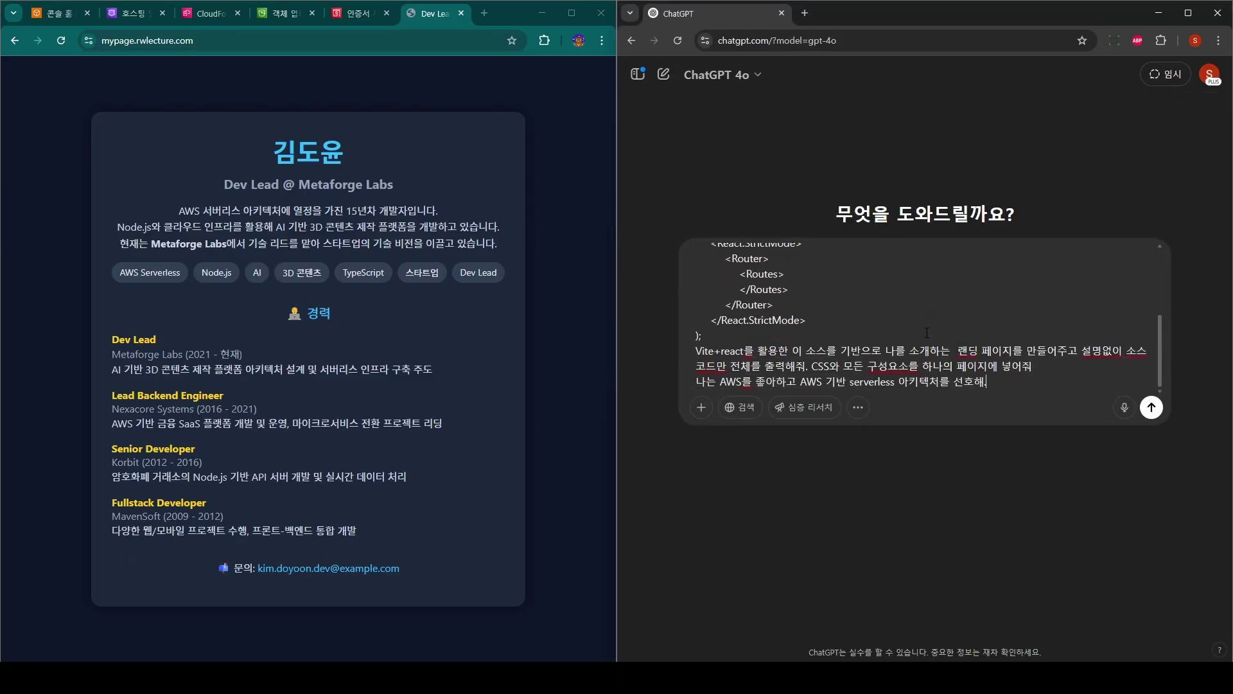
scroll(918, 325, up, 3)
scroll(913, 331, down, 3)
key(Return)
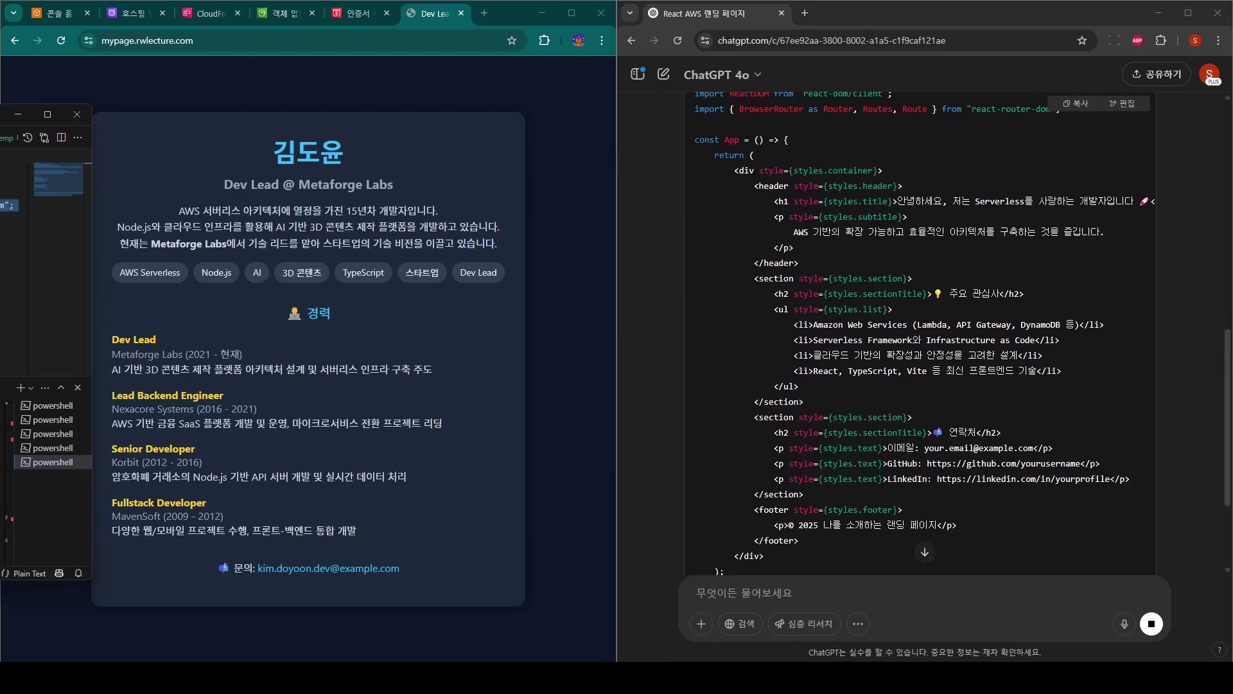
Step: Switch to VS Code and bring up the empty src/main.tsx file before returning to ChatGPT
key(alt+Tab)
click(548, 260)
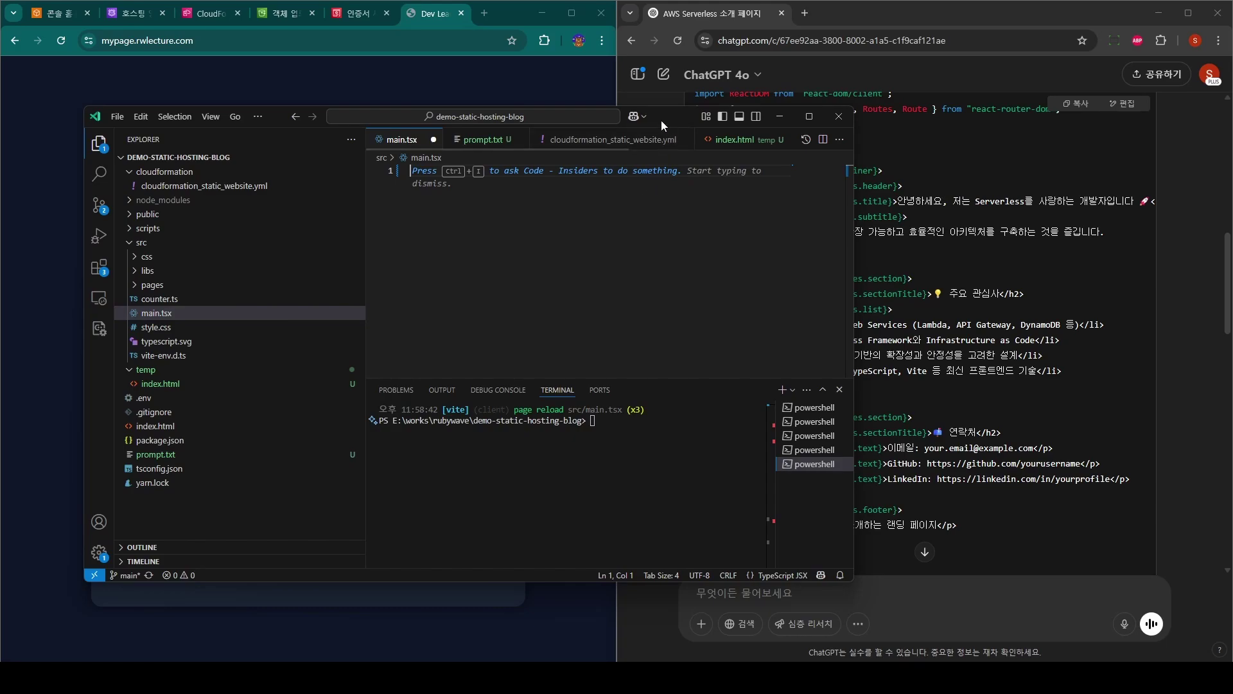
click(779, 116)
Step: Copy the complete React landing page source from ChatGPT's reply and paste it into src/main.tsx in VS Code
scroll(1060, 436, down, 3)
scroll(1059, 429, down, 9)
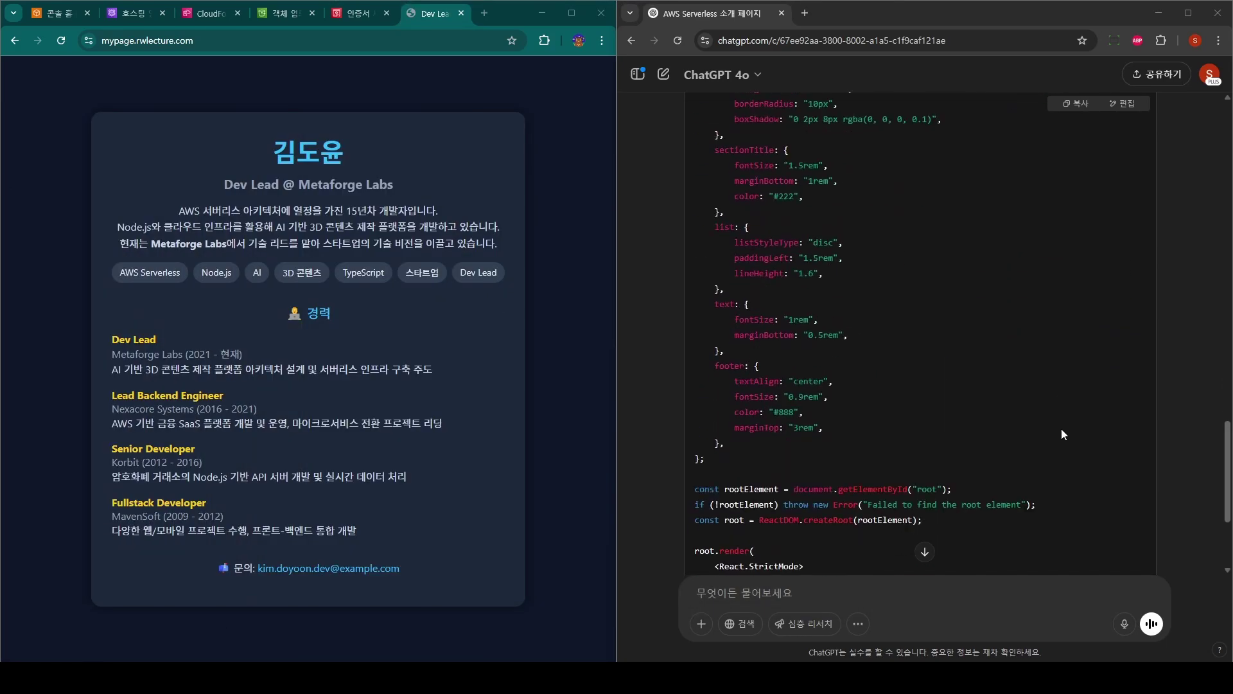
scroll(1069, 426, up, 11)
scroll(1074, 423, down, 12)
scroll(1073, 422, up, 15)
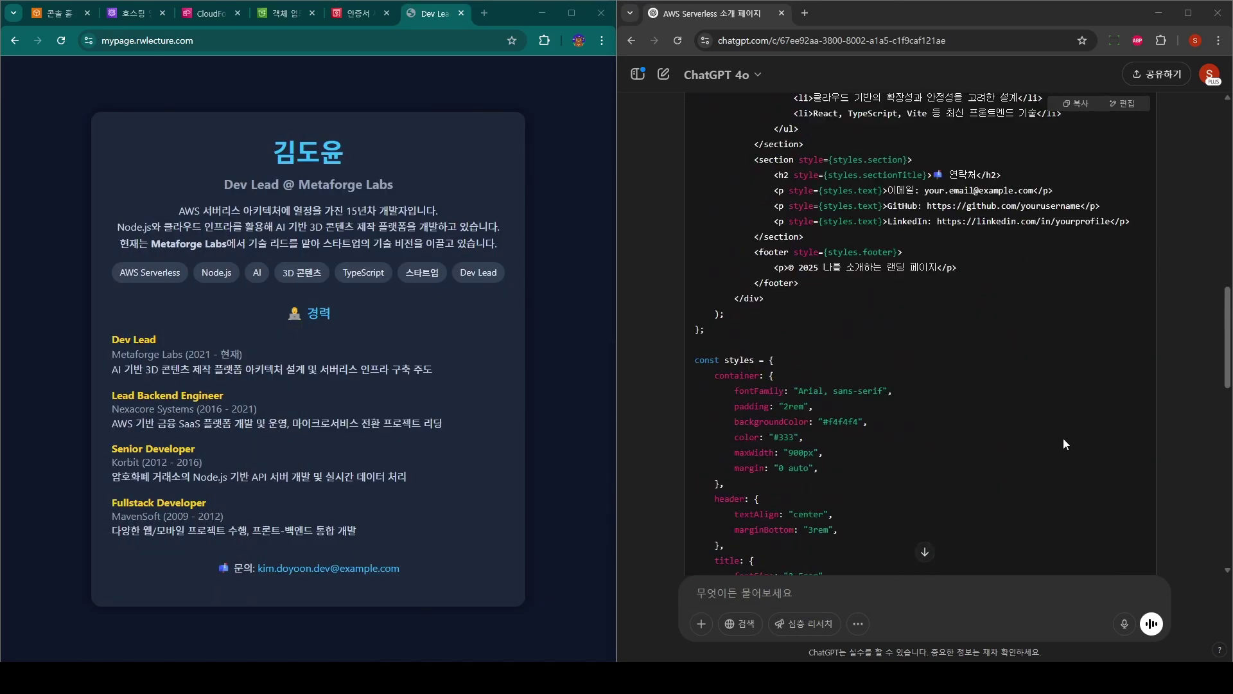
click(1073, 368)
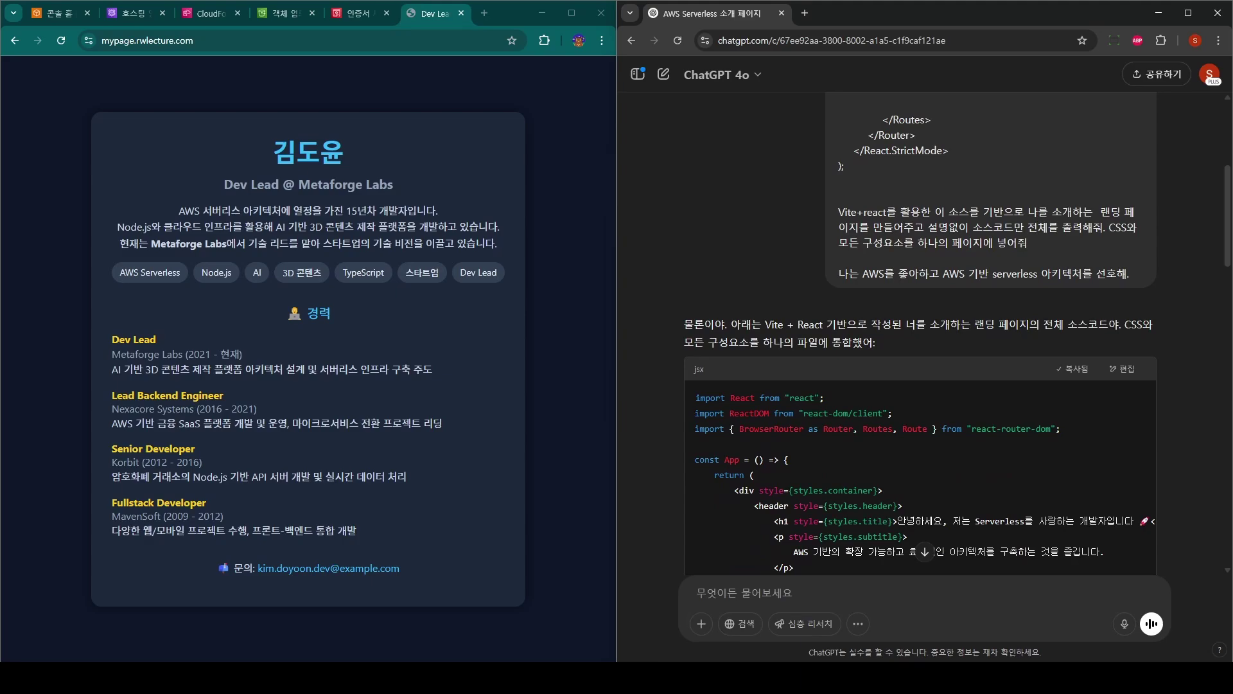
key(alt+Tab)
key(ctrl+v)
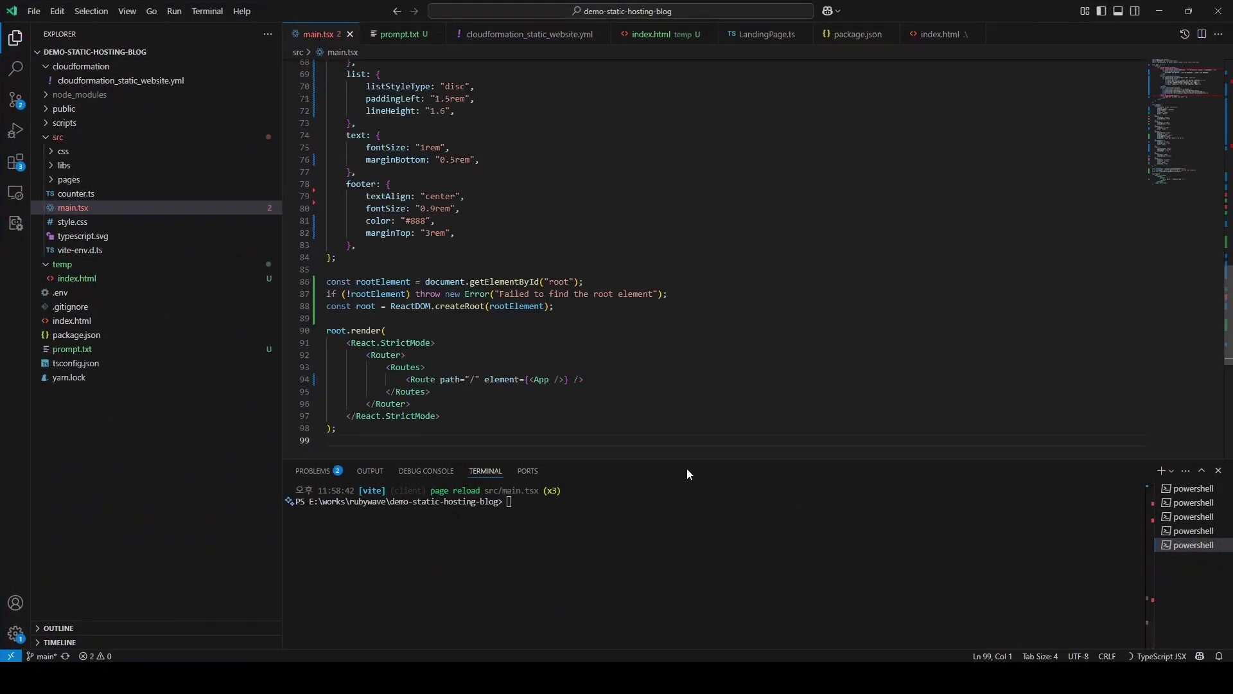
Step: Start the project's local development server from the terminal with yarn dev
click(737, 554)
key(ctrl+c)
text(yarn d)
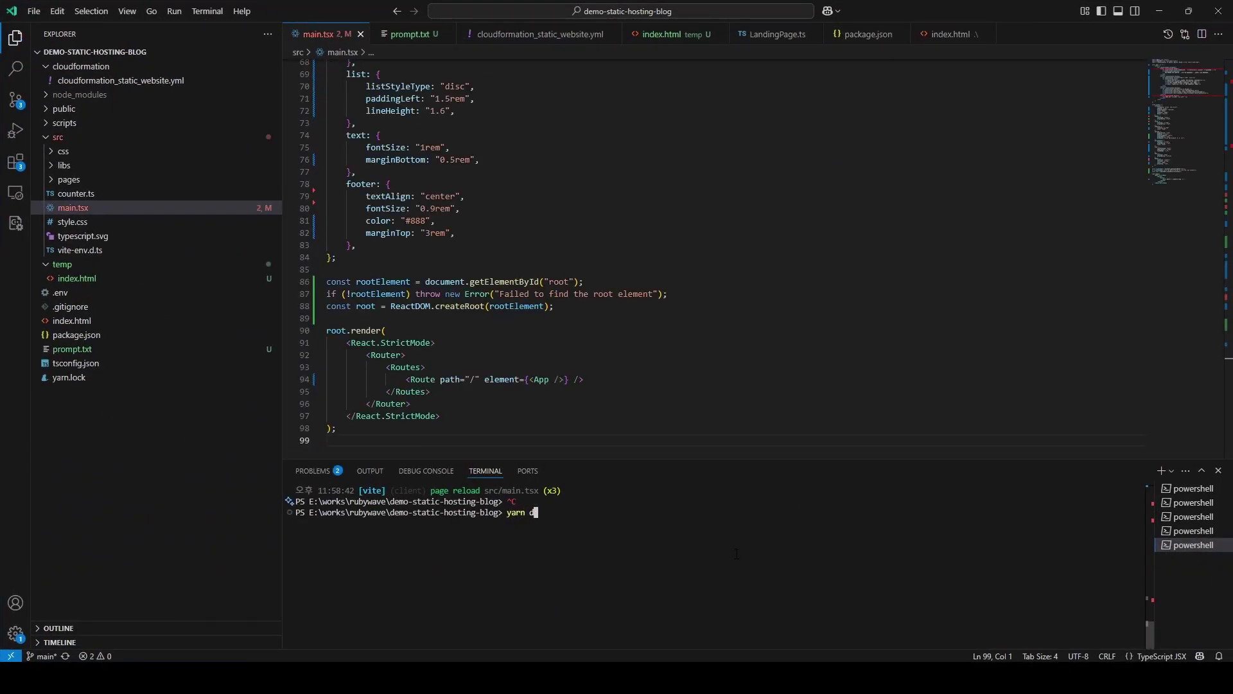
text(ev)
key(Return)
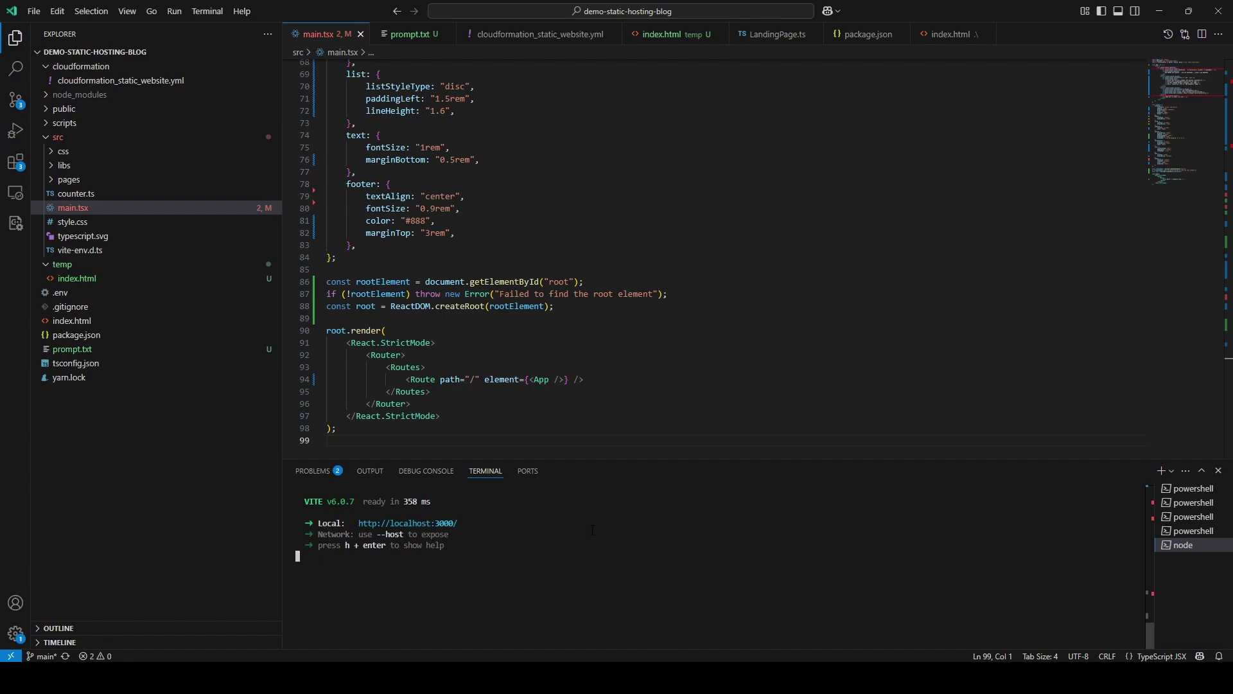
ctrl+click(438, 526)
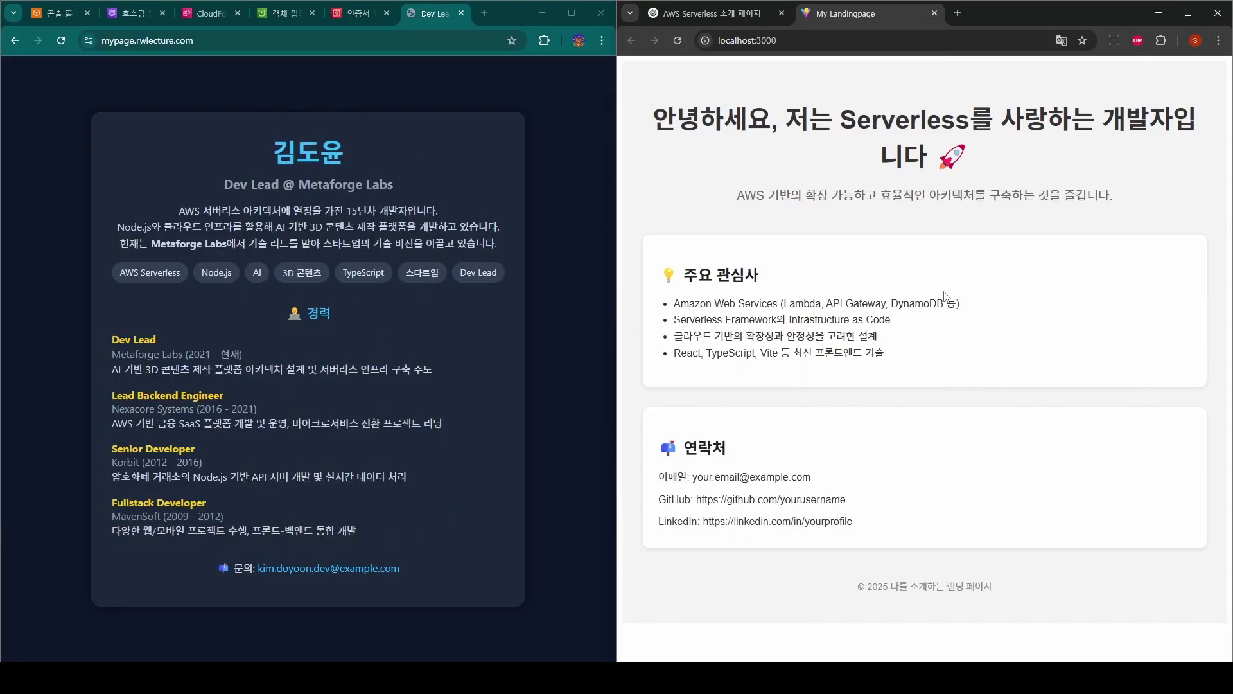
drag(1081, 508, 677, 116)
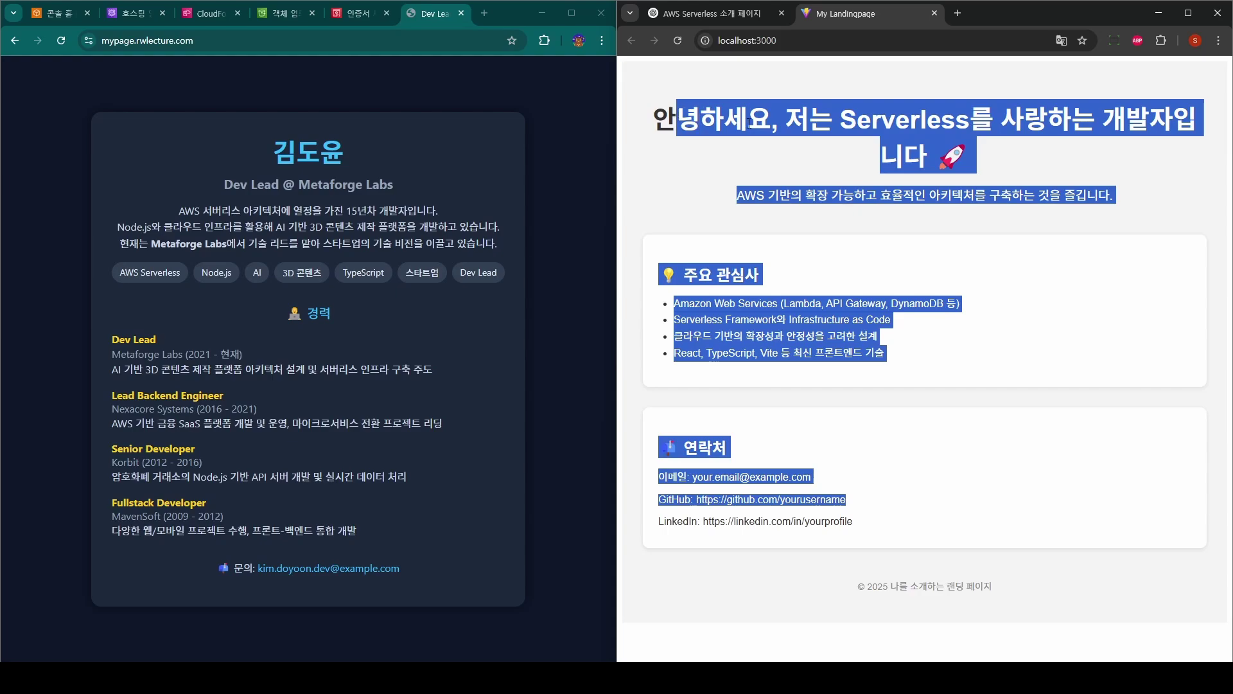
click(1049, 109)
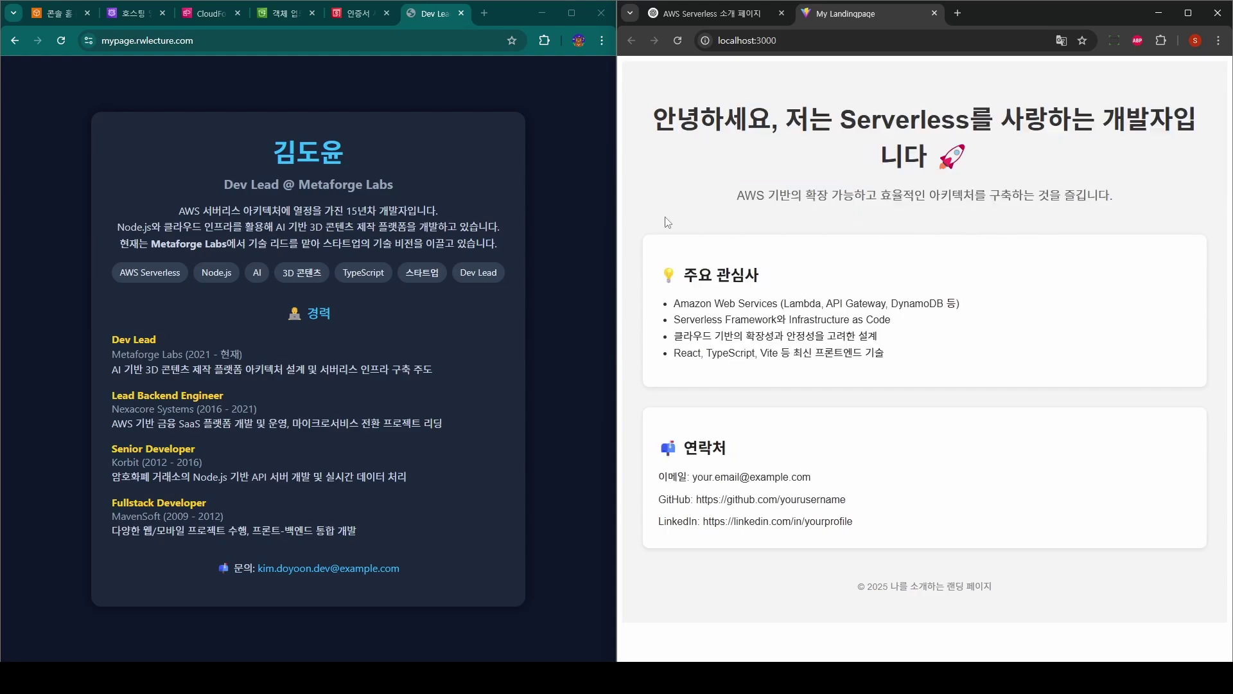
Step: Copy the s3://mypage.rwlecture.com bucket address from the S3 upload page into the deploy script of package.json in VS Code, replacing the {bucketname} placeholder
click(574, 14)
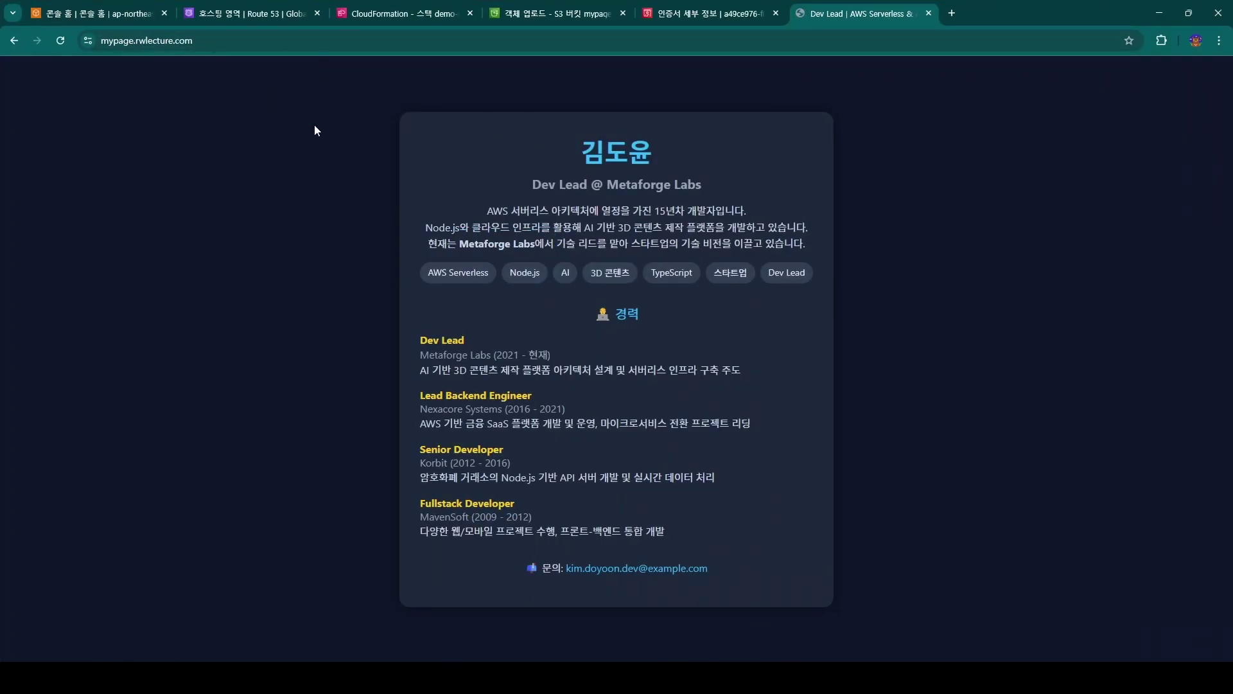
key(alt+Tab)
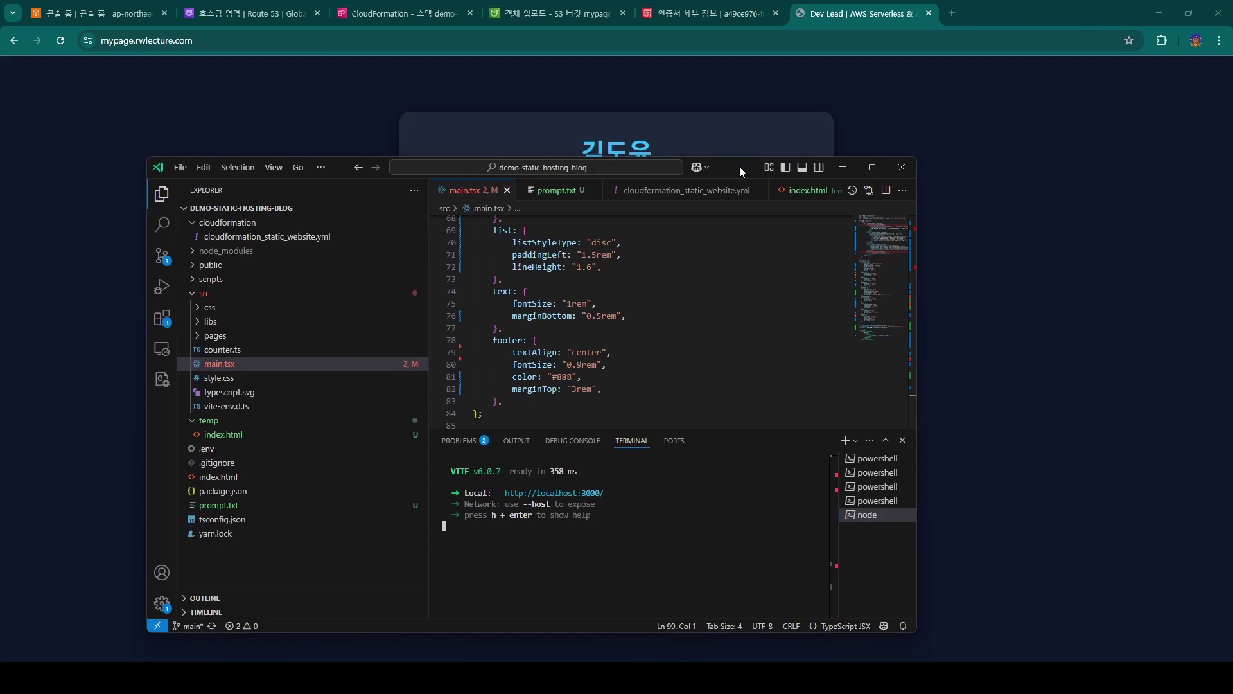
key(alt+Tab)
click(527, 15)
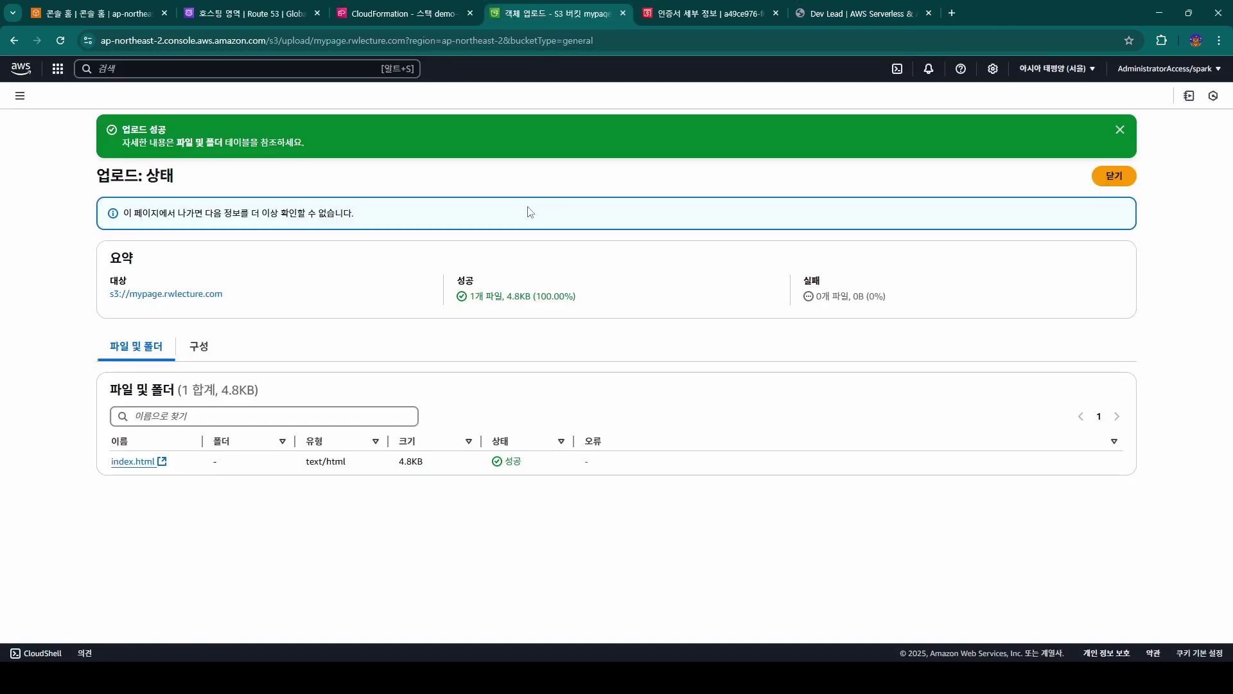
drag(225, 294, 110, 294)
key(alt+Tab)
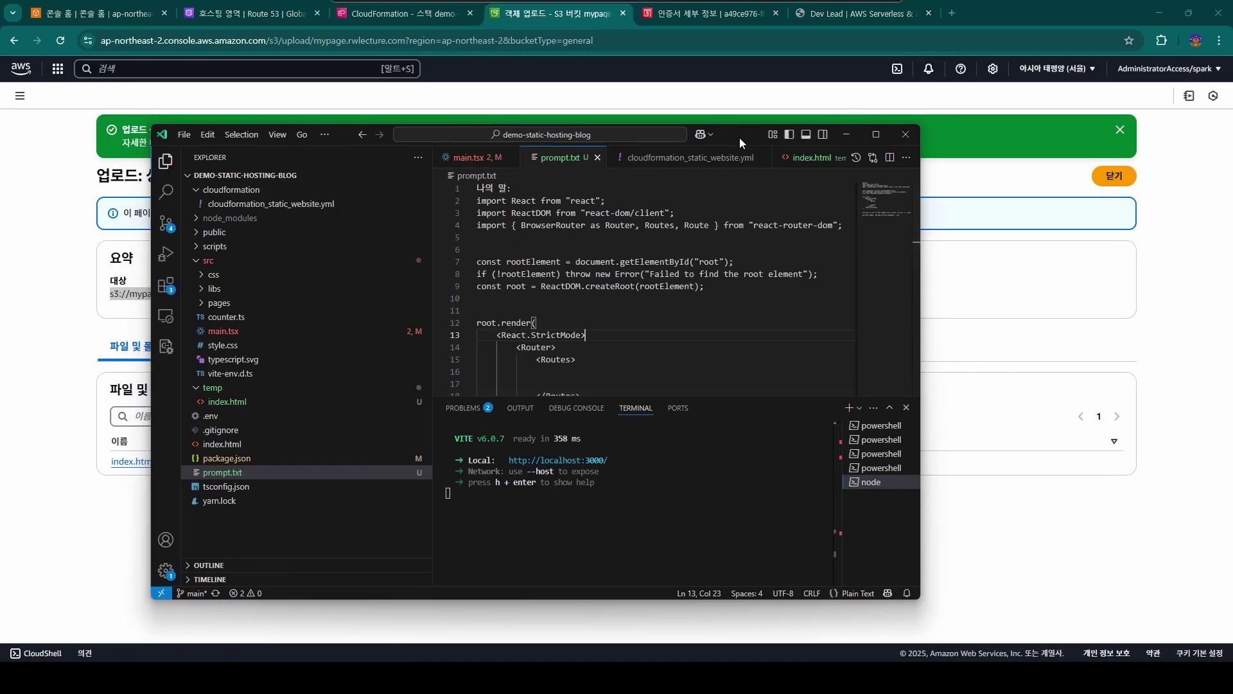
click(149, 335)
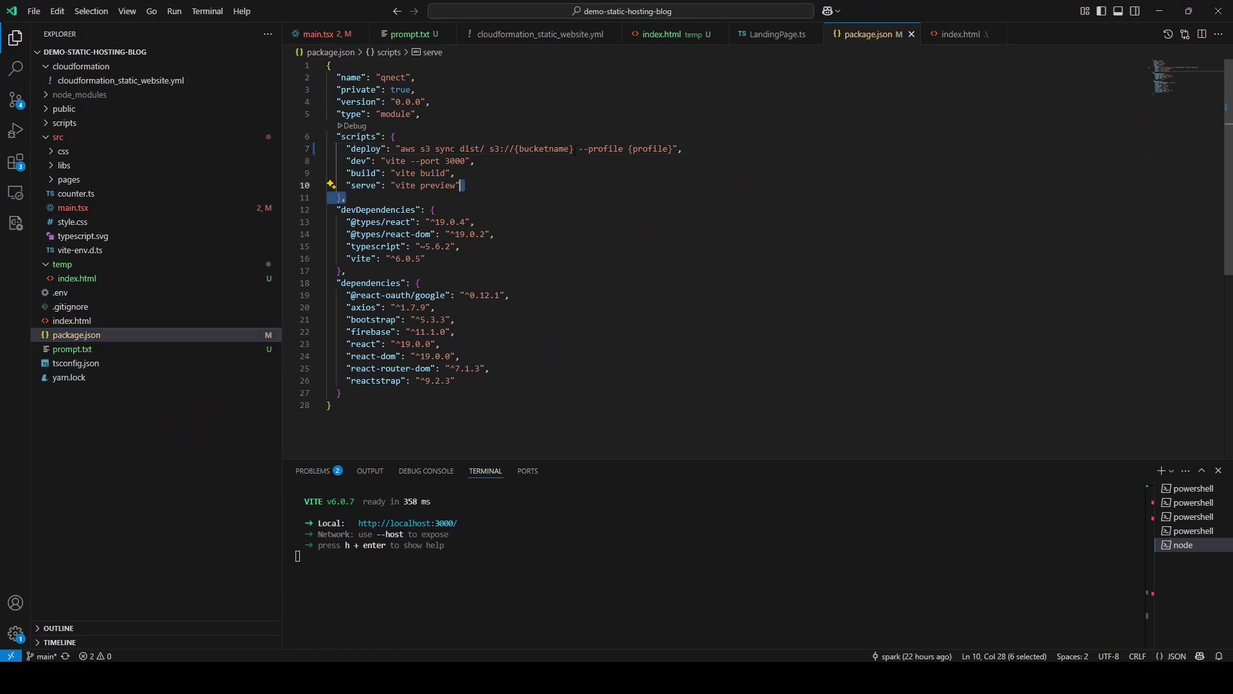
drag(573, 149, 514, 149)
key(ctrl+v)
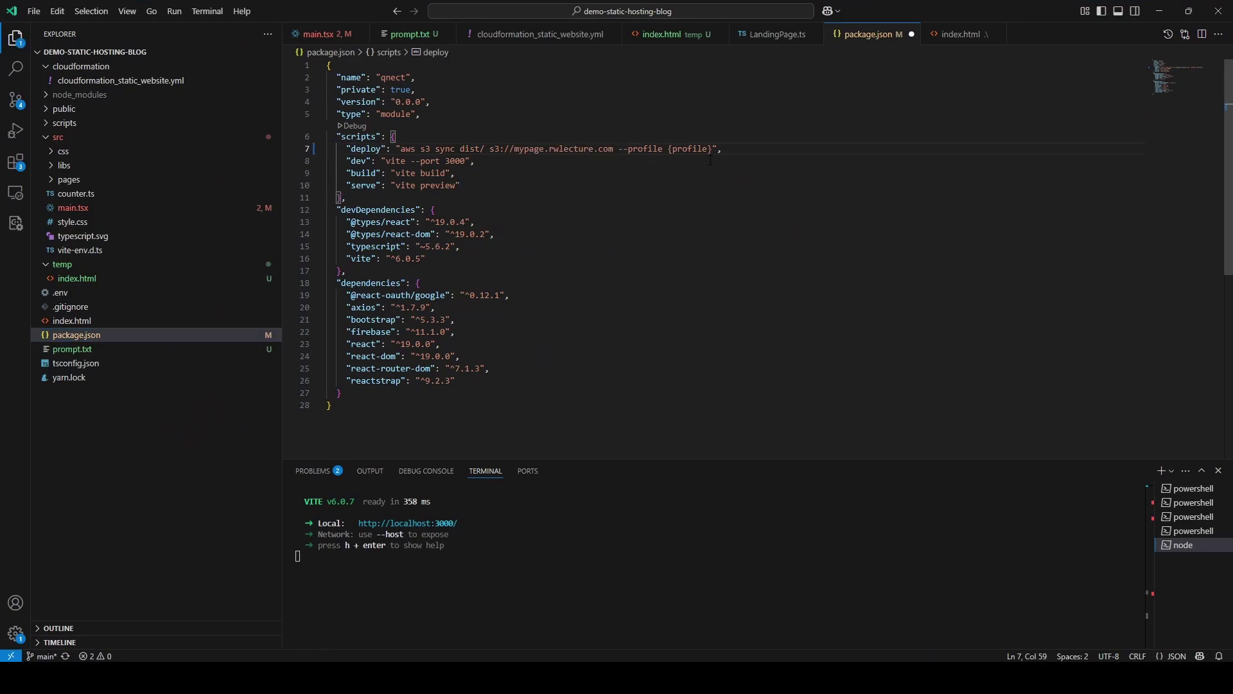
Step: Set the deploy script's AWS profile to admin_rubywave_lecture_sandbox and save package.json
drag(711, 149, 667, 149)
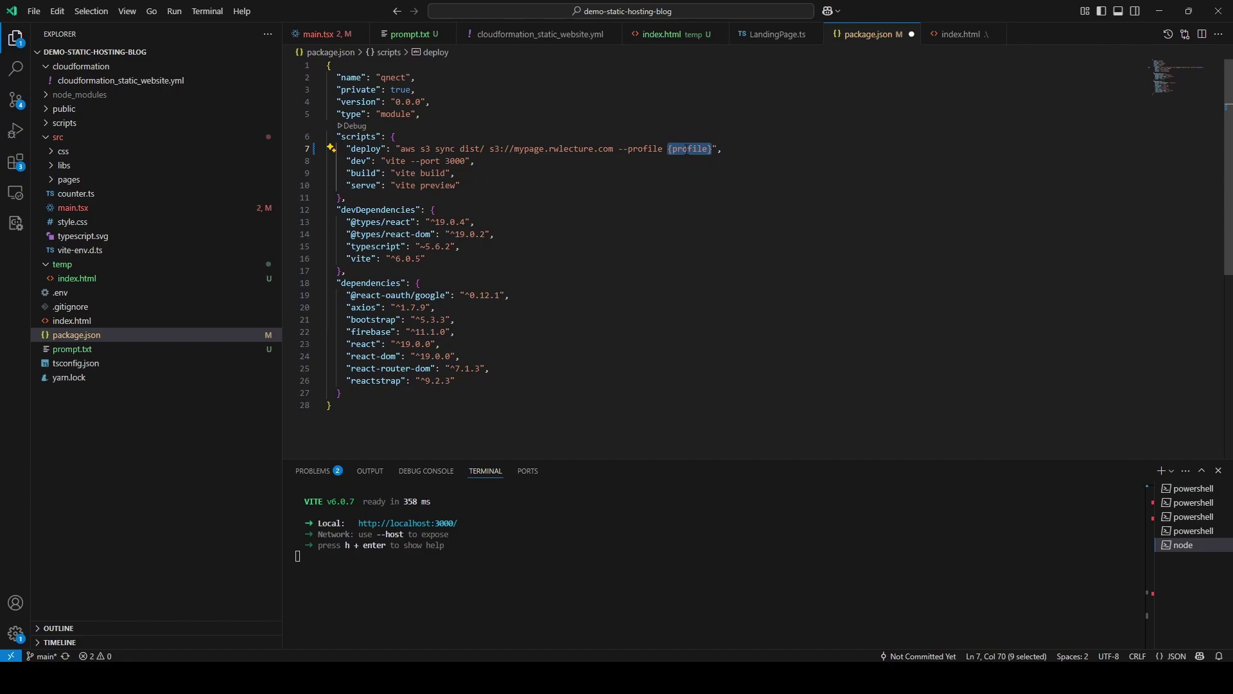
text(admin )
text(rubywa)
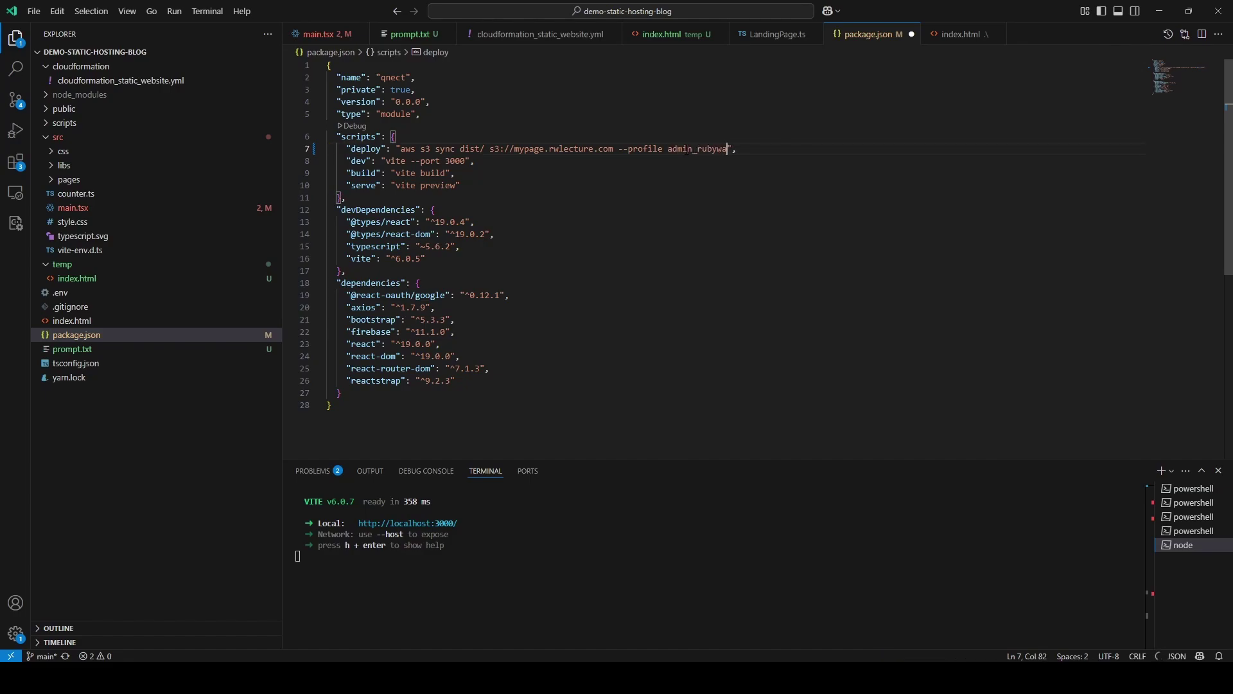
text(ve_lecture_sandbox)
key(ctrl+s)
click(713, 246)
Step: Stop the running development server, build the site with yarn build and upload it with yarn deploy
click(746, 536)
key(ctrl+c)
text(yarn bu)
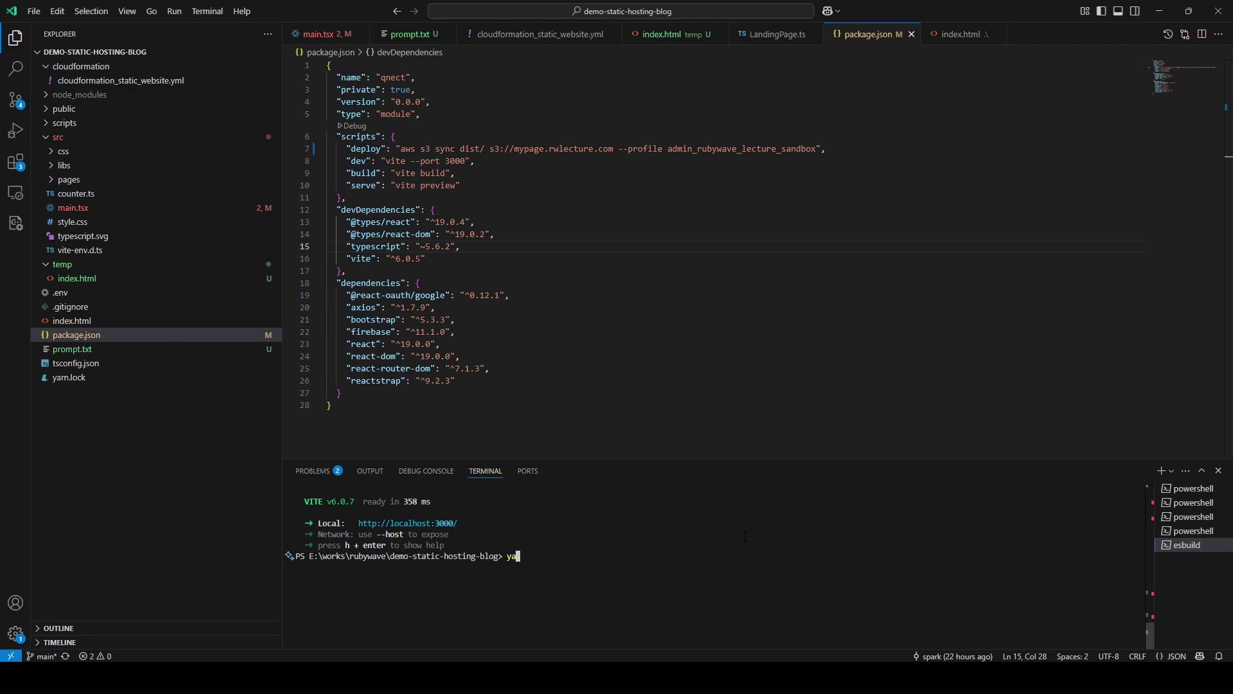
text(ild)
key(Return)
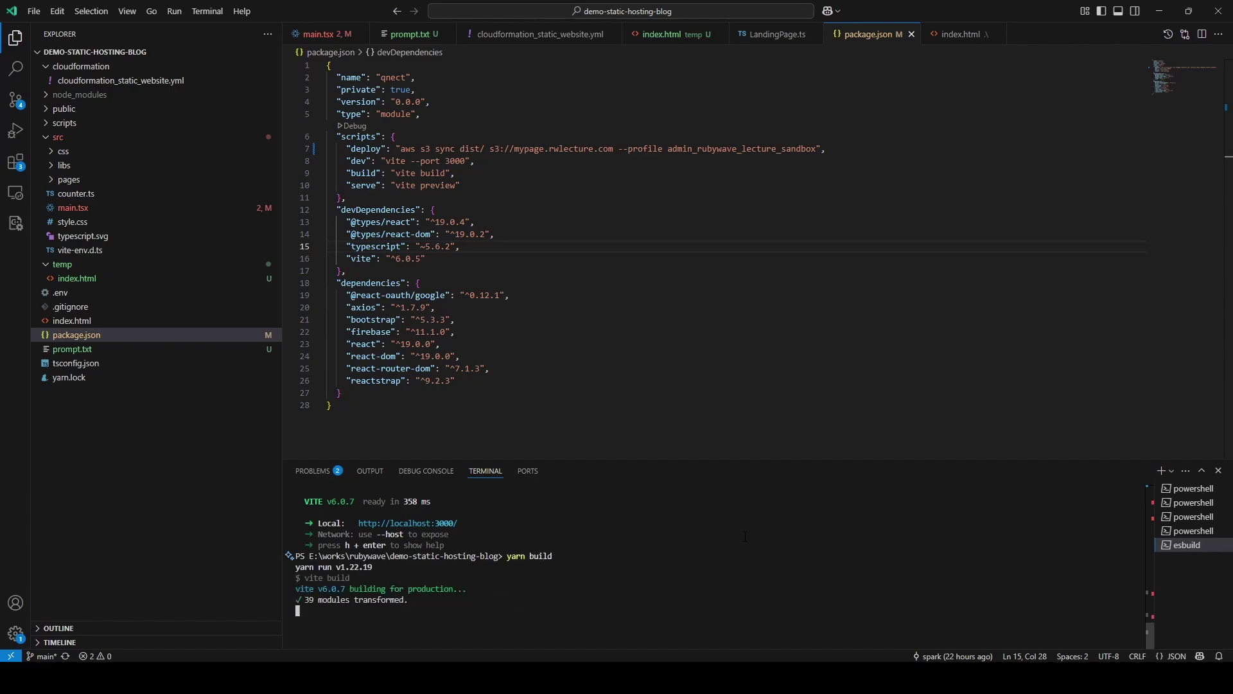
text(yarn deploy)
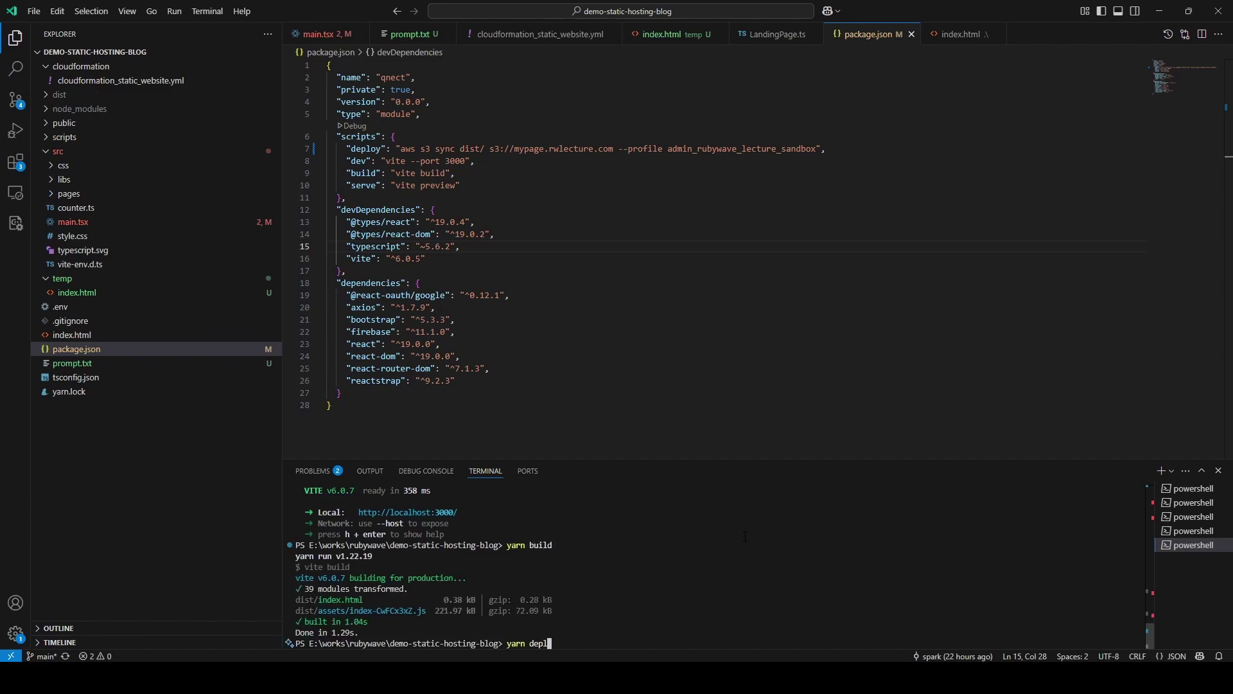
key(Return)
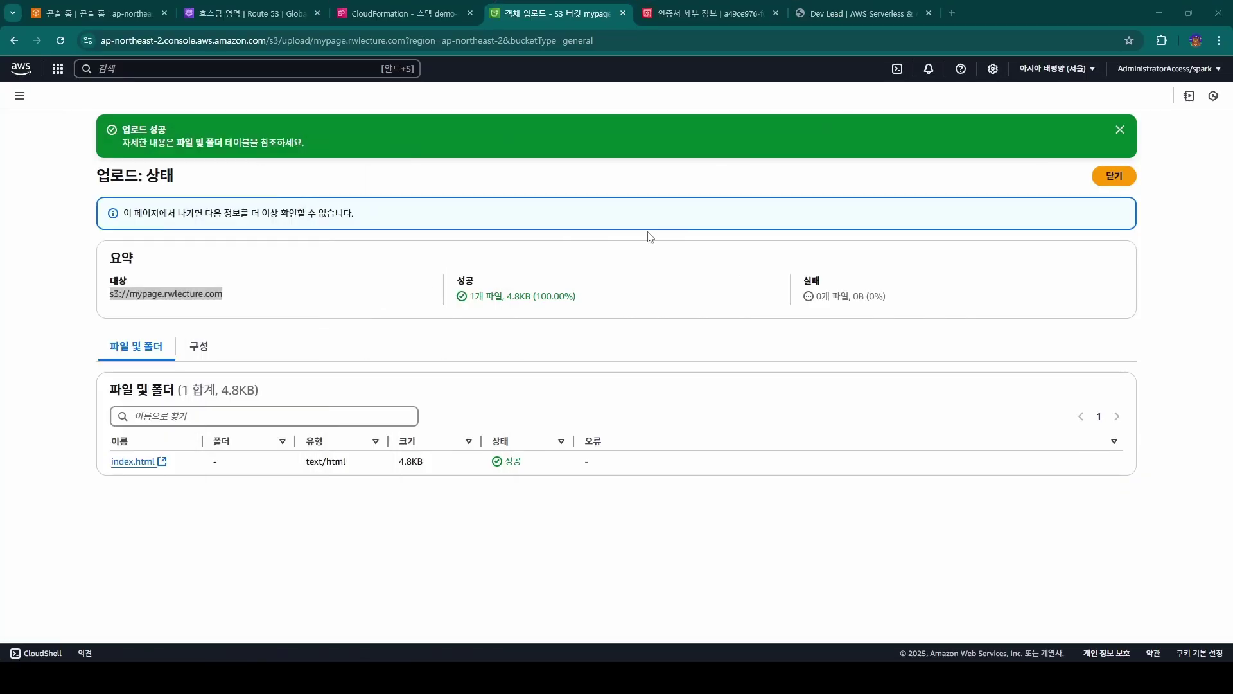
Step: Reload mypage.rwlecture.com in the browser and check the main heading of the deployed React page
click(872, 5)
key(F5)
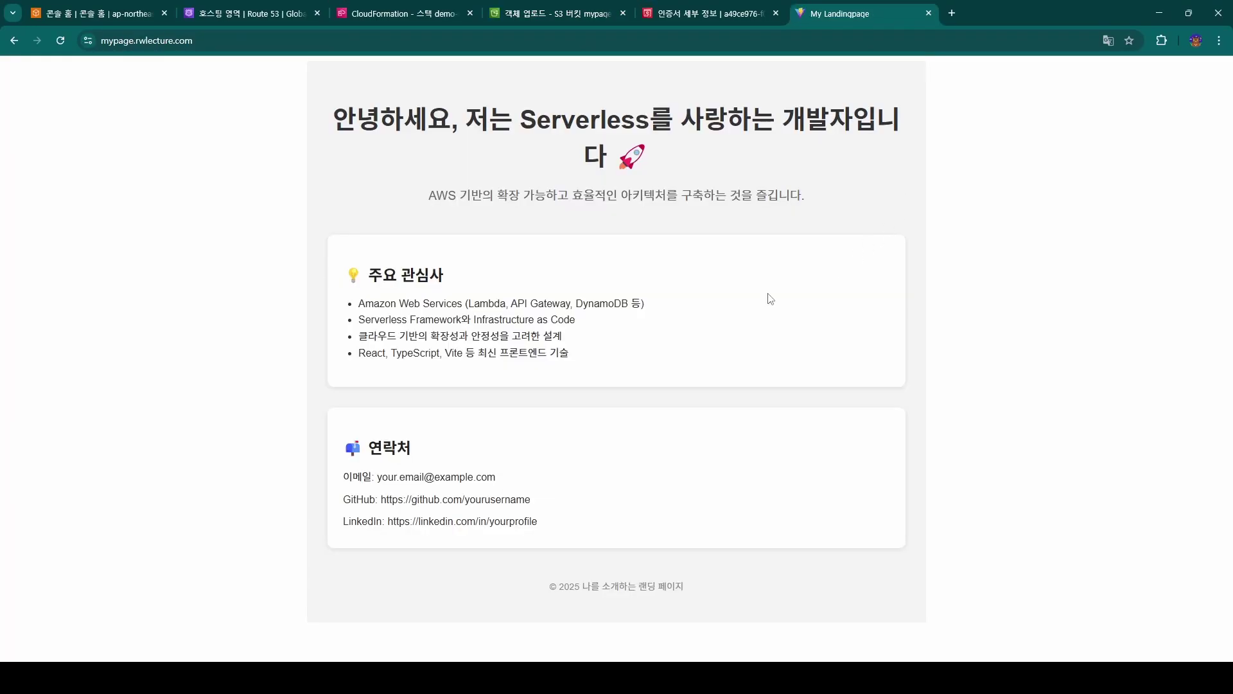
drag(358, 119, 771, 156)
click(594, 203)
Step: Remove "Serverless를 사랑하는" from the h1 heading in src/main.tsx in VS Code and save the file
key(alt+Tab)
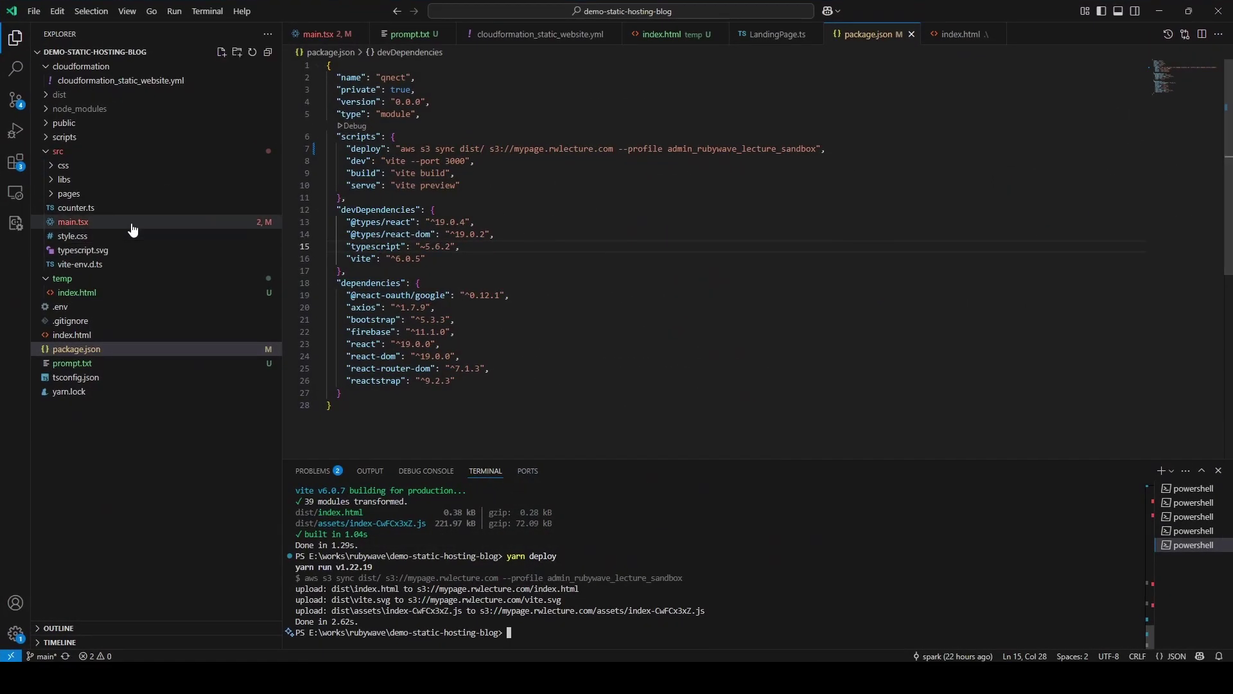
scroll(686, 238, up, 20)
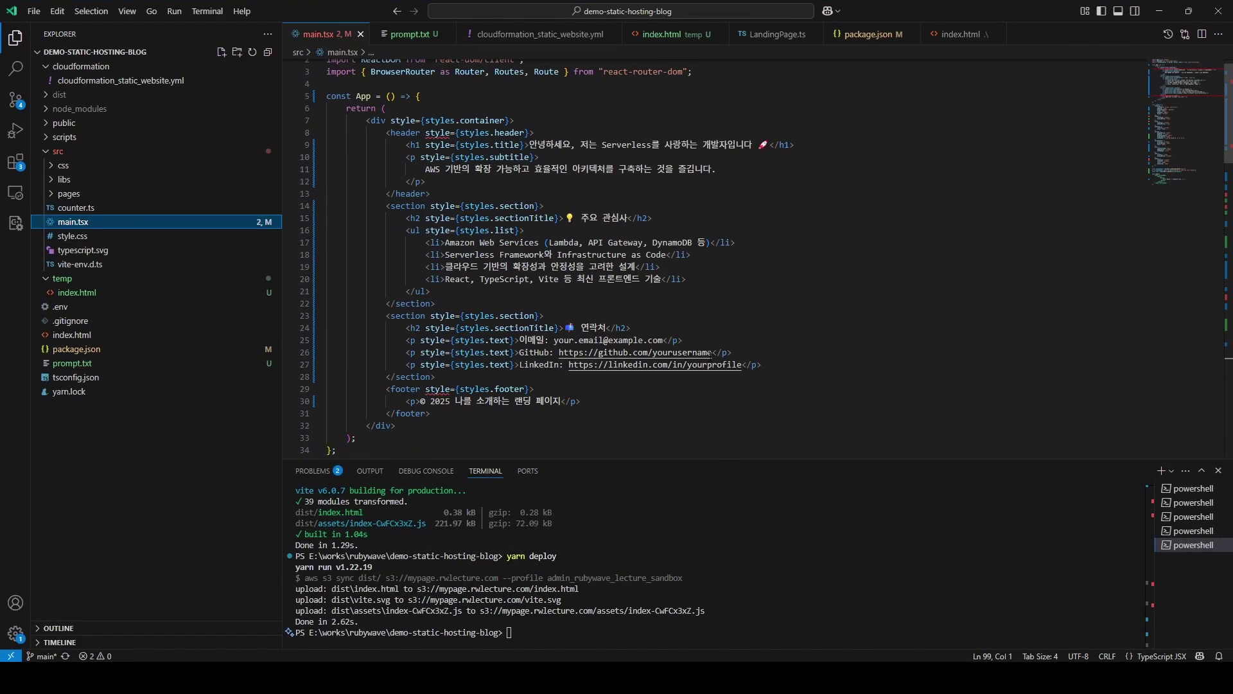
click(696, 163)
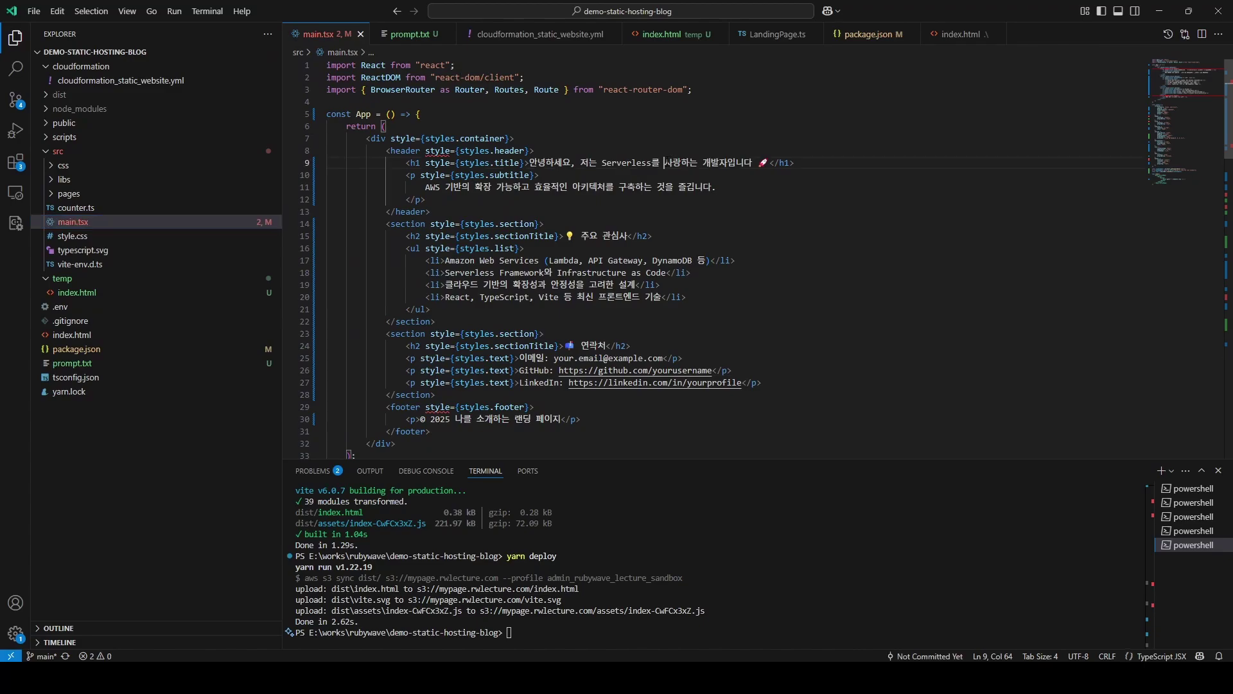
drag(703, 163, 601, 163)
key(BackSpace)
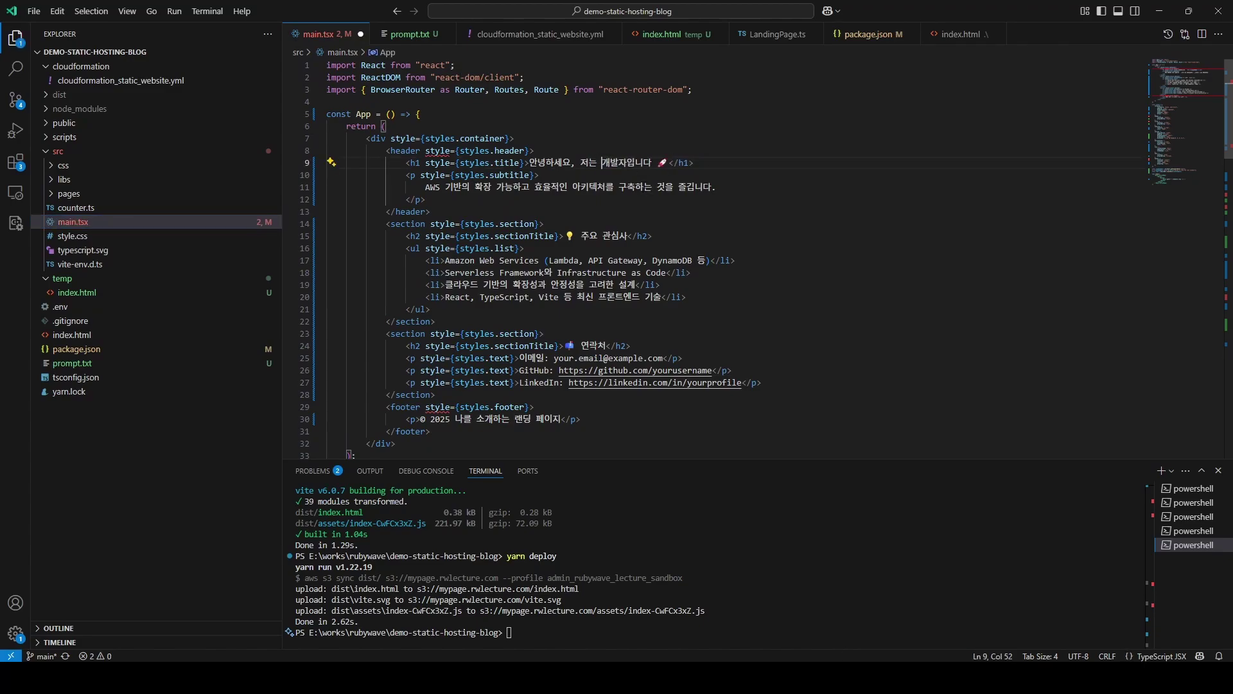
key(ctrl+s)
click(719, 359)
Step: Rebuild the site with the shortened heading using yarn build and publish it with yarn deploy
click(833, 546)
key(ctrl+c)
text(yarn build)
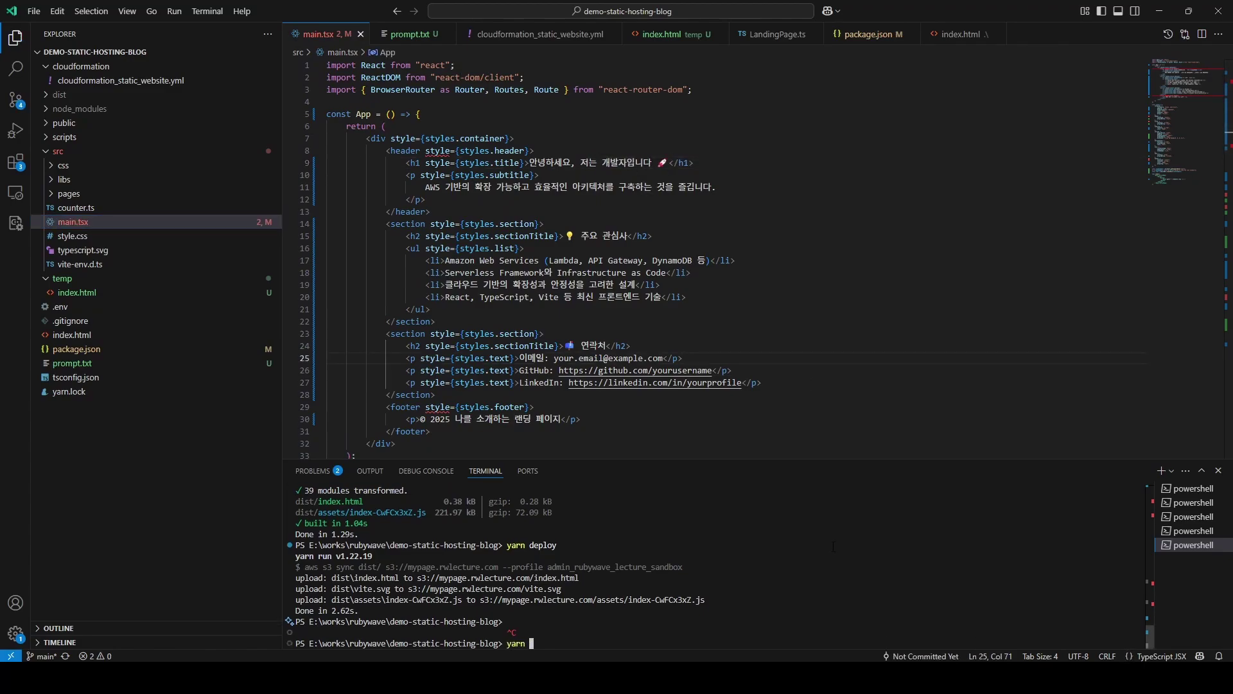
key(Return)
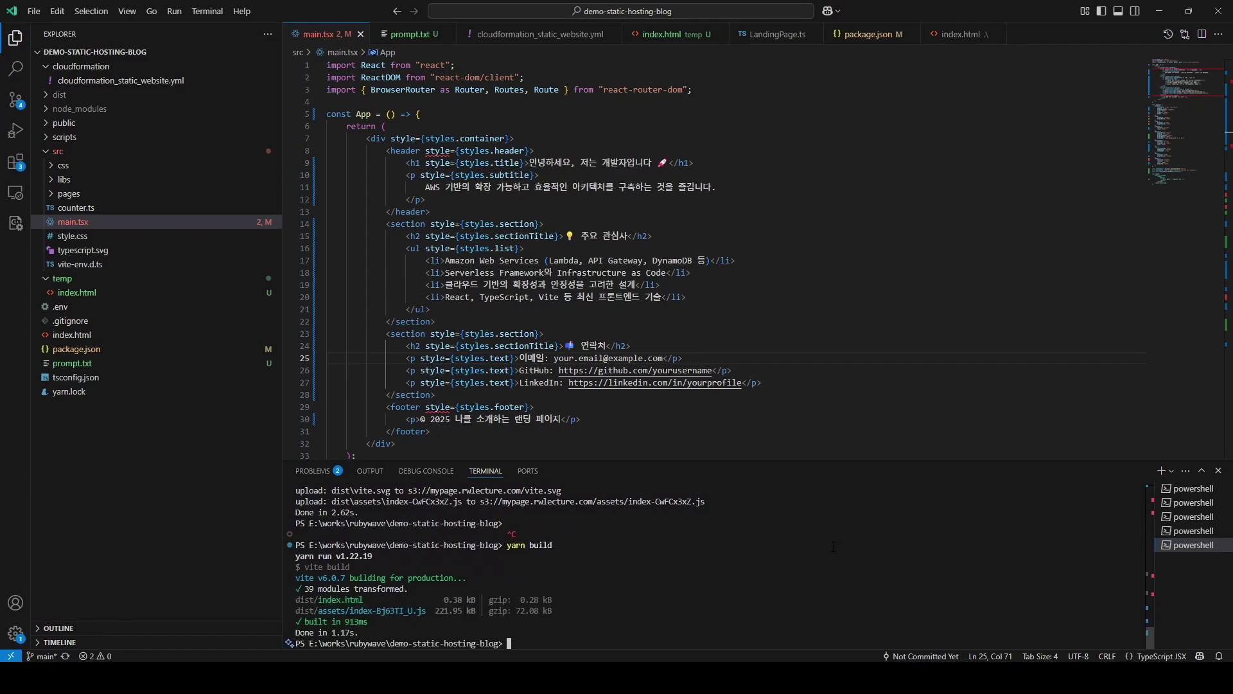
text(yarn deploy)
key(Return)
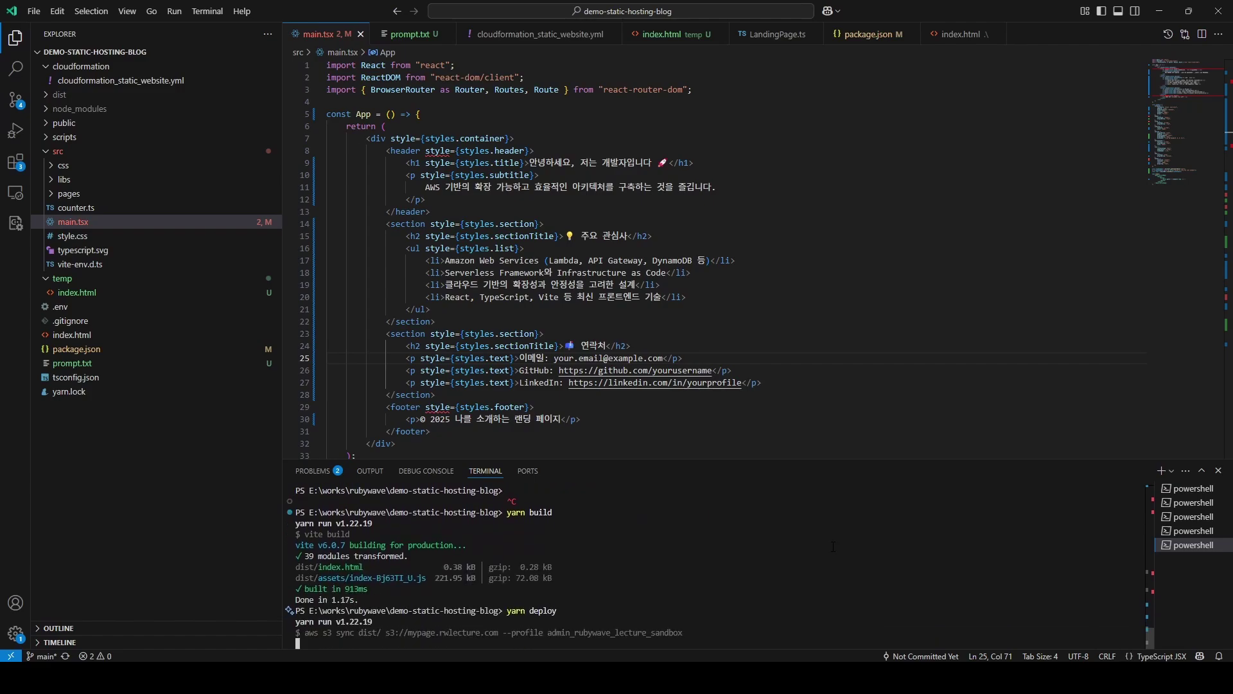
Step: Check the shortened heading and the rest of the page on mypage.rwlecture.com in the browser
drag(430, 117, 790, 122)
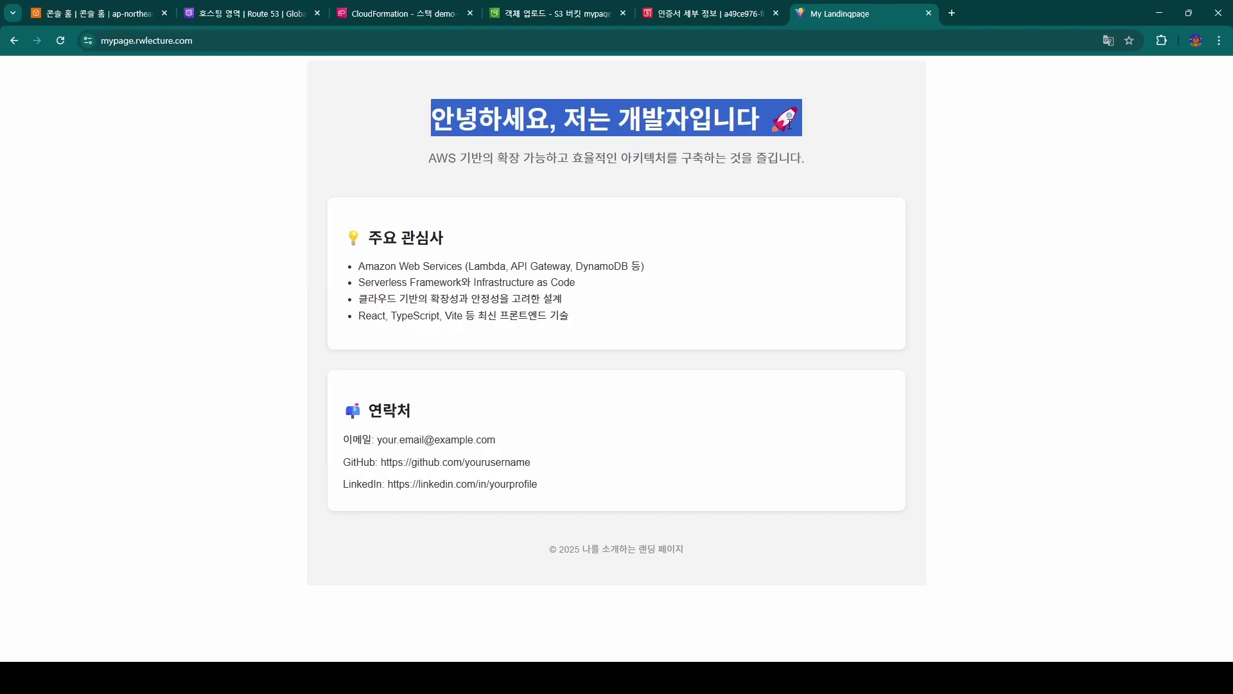
drag(866, 557, 340, 78)
click(1010, 319)
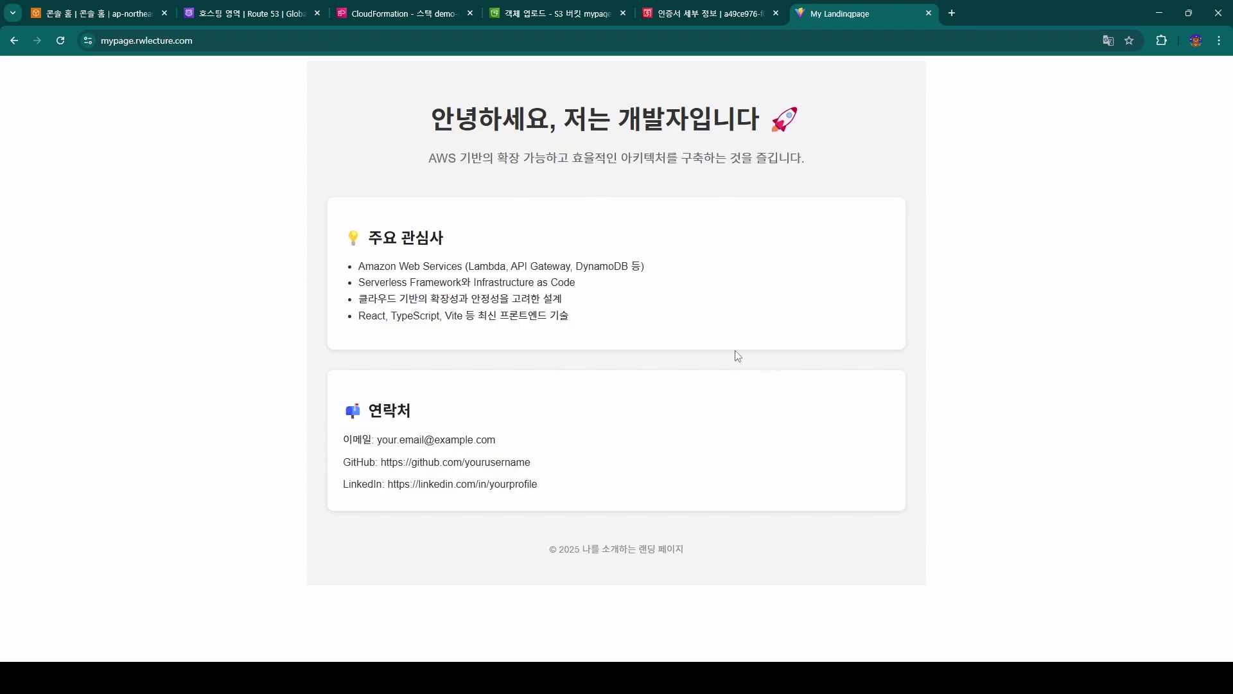
Step: Arrange the live site's browser window and VS Code side by side and hide the file explorer in VS Code
triple_click(959, 250)
key(super+Left)
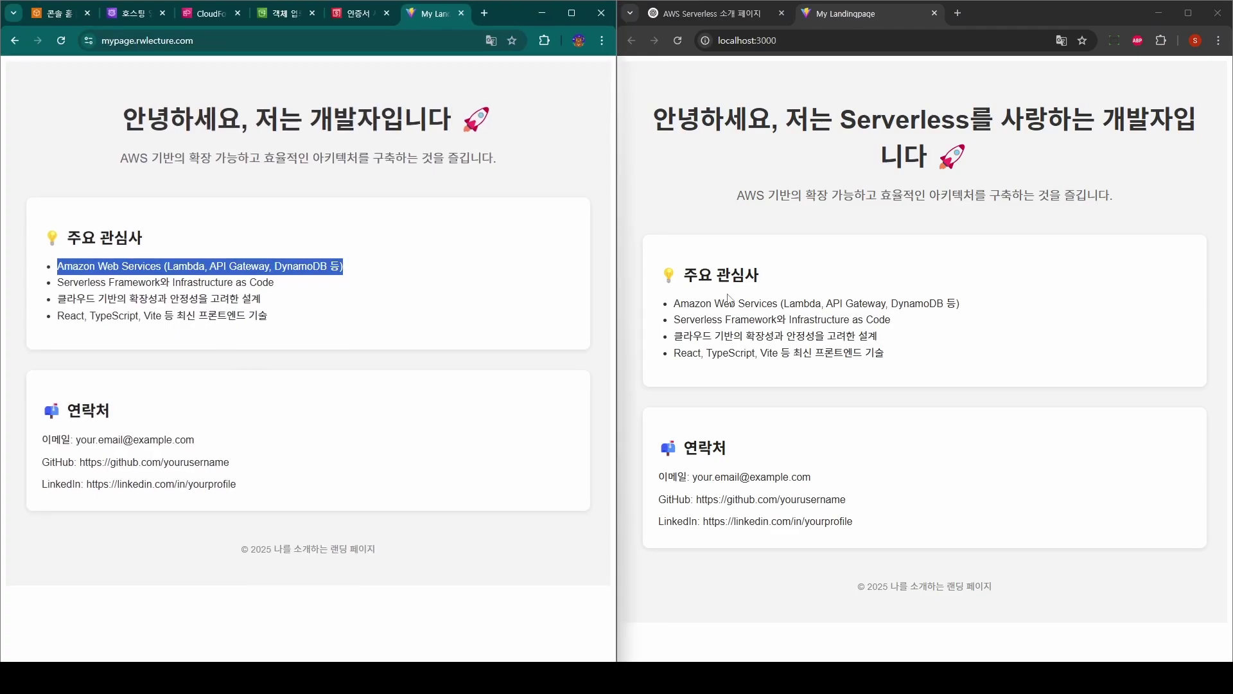
key(alt+Tab)
key(super+Right)
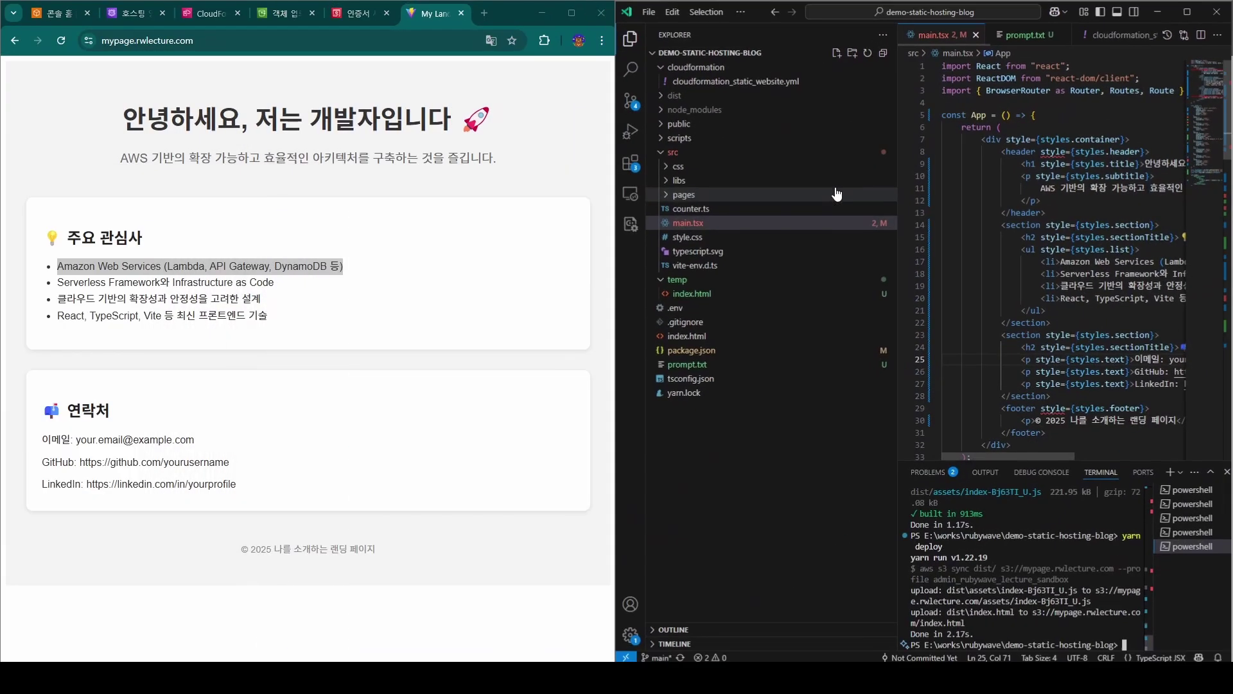
key(ctrl+b)
Step: Change the ending of the subtitle sentence in src/main.tsx to "좋아합니다." and save the file
drag(1086, 187, 1042, 187)
text(whg)
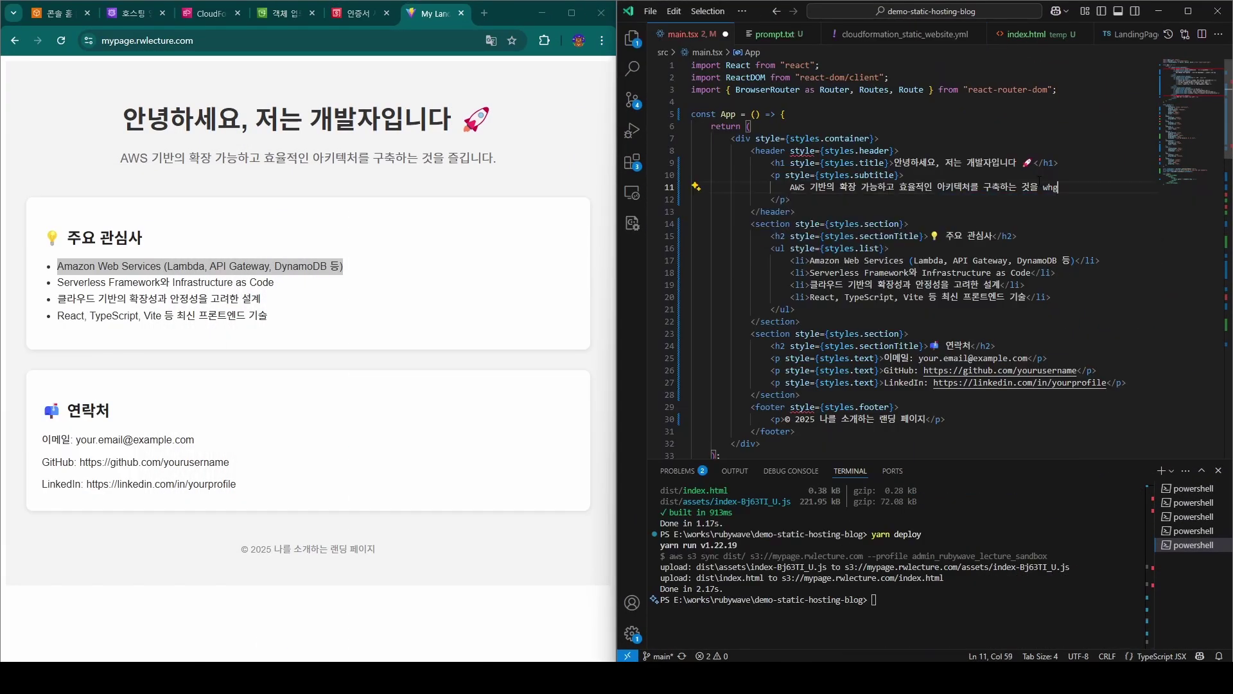
key(BackSpace)
key(BackSpace)
text(좋아햅)
text(니다.)
key(ctrl+s)
Step: Build the site with the reworded subtitle using yarn build and upload it with yarn deploy
click(1004, 584)
key(ctrl+c)
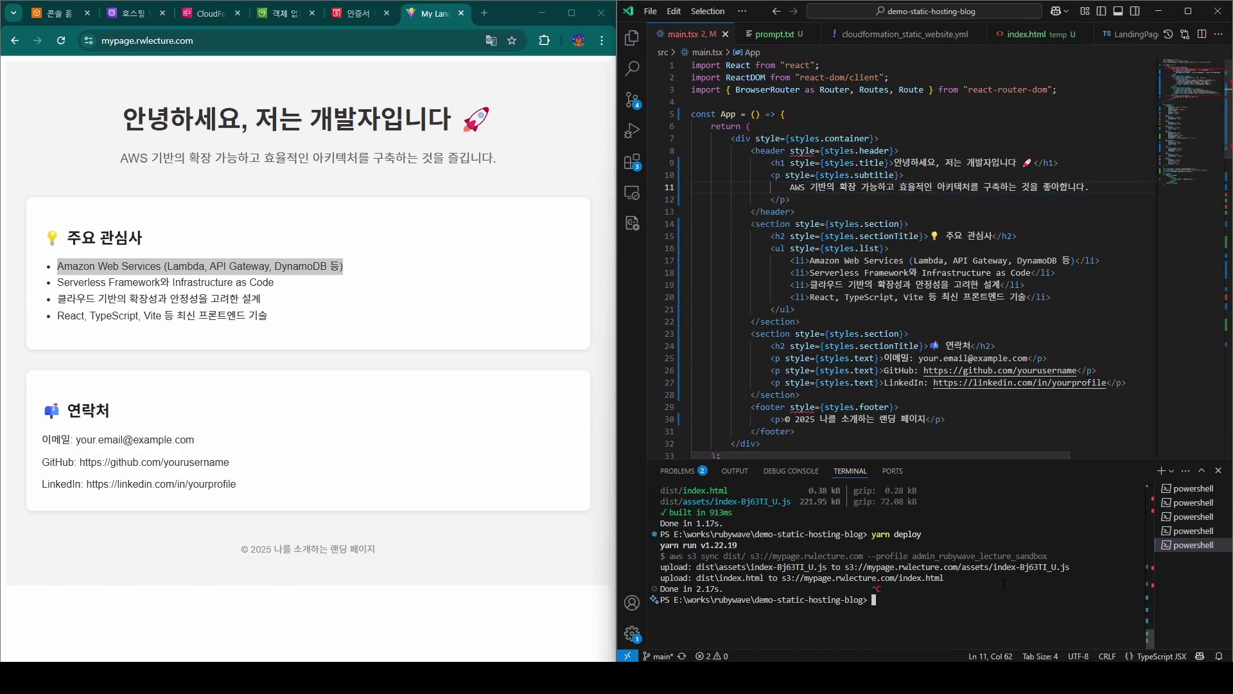
text(yarn build)
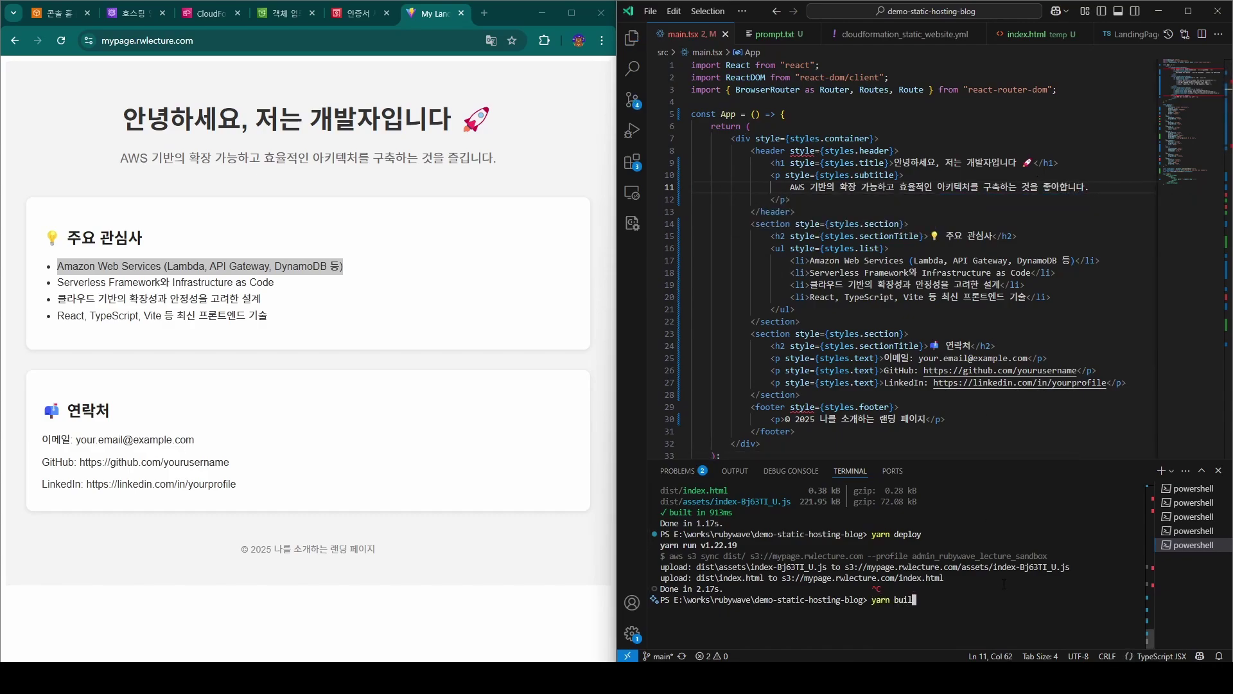
key(Return)
text(yarn)
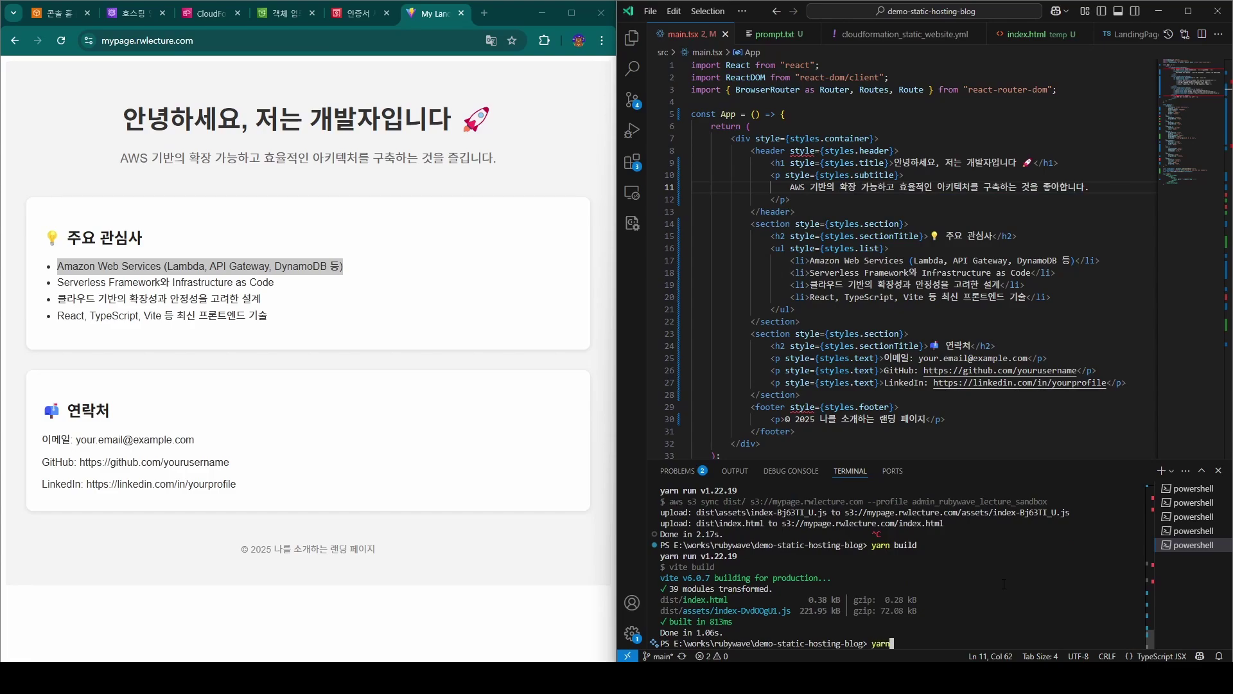
text( deploy)
key(Return)
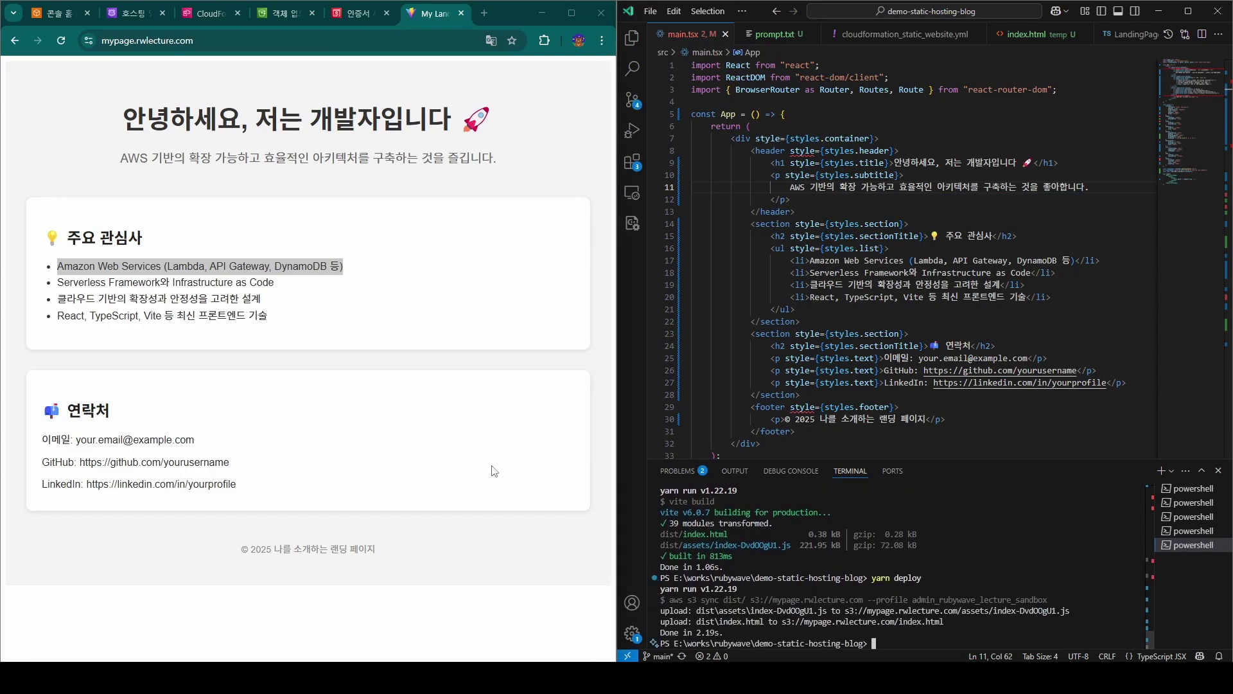
Step: Reload the live page in the browser and check the subtitle against the source in main.tsx
click(495, 301)
key(F5)
drag(502, 163, 115, 167)
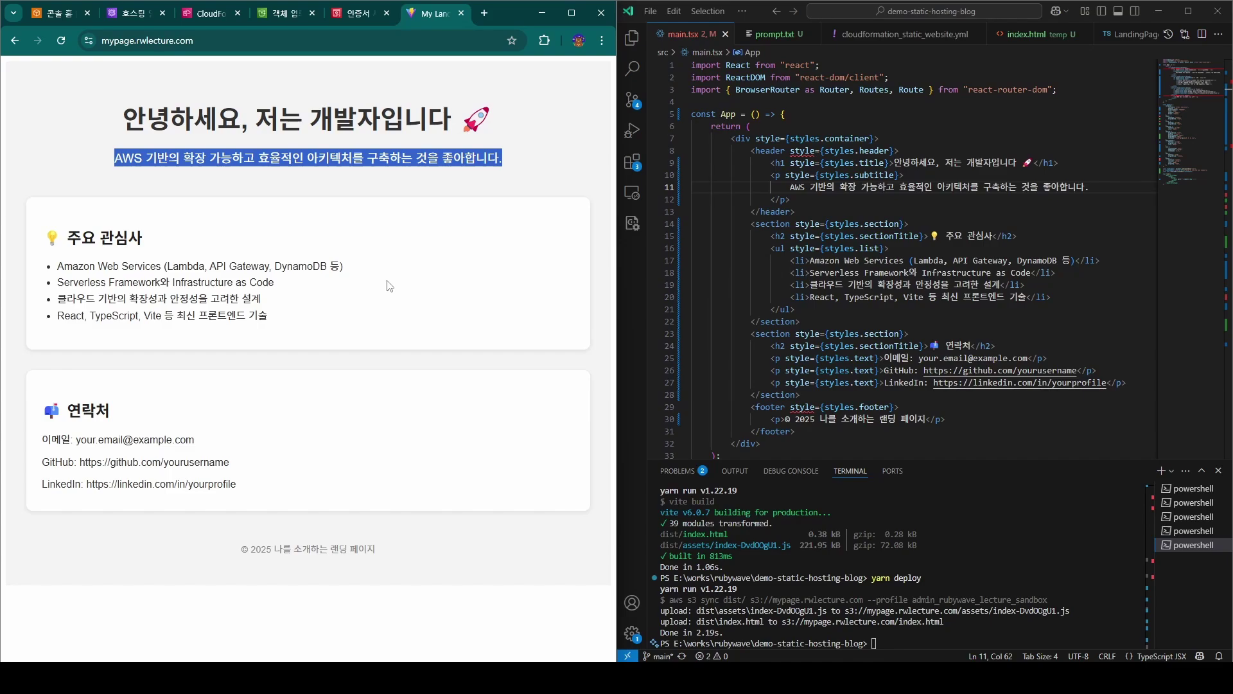
click(835, 199)
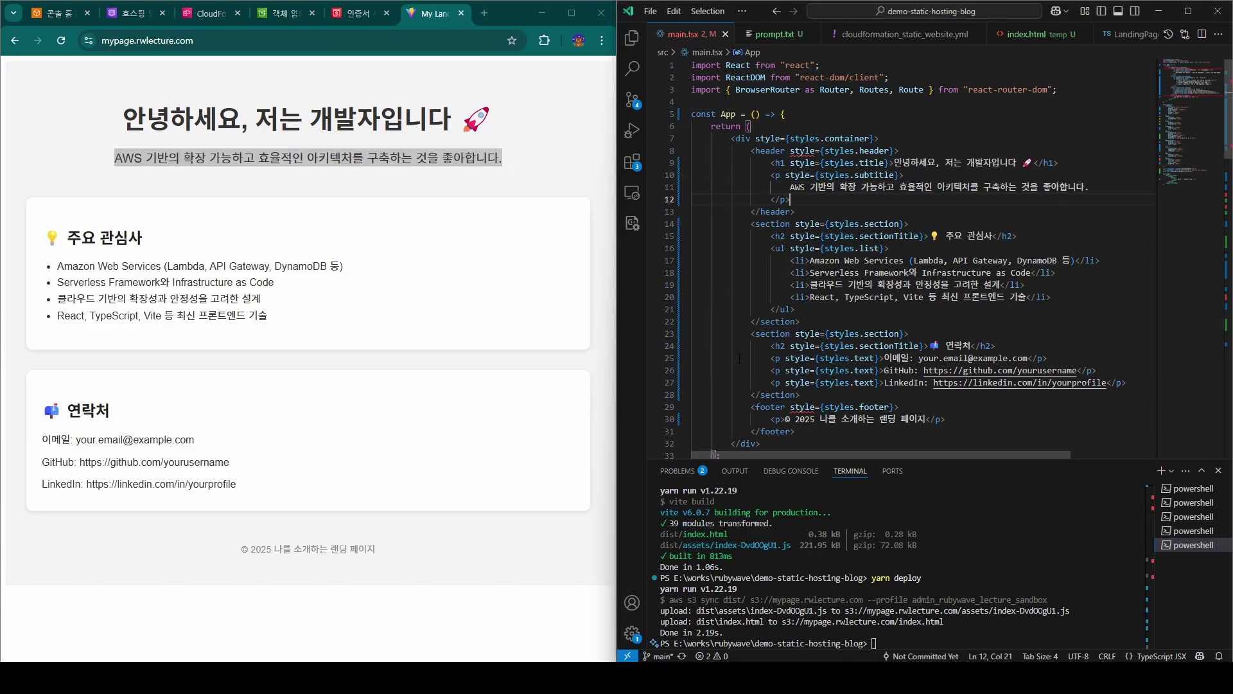
Step: Review the installation, source code, deployment and preview instructions in readme.md in VS Code
key(alt+Tab)
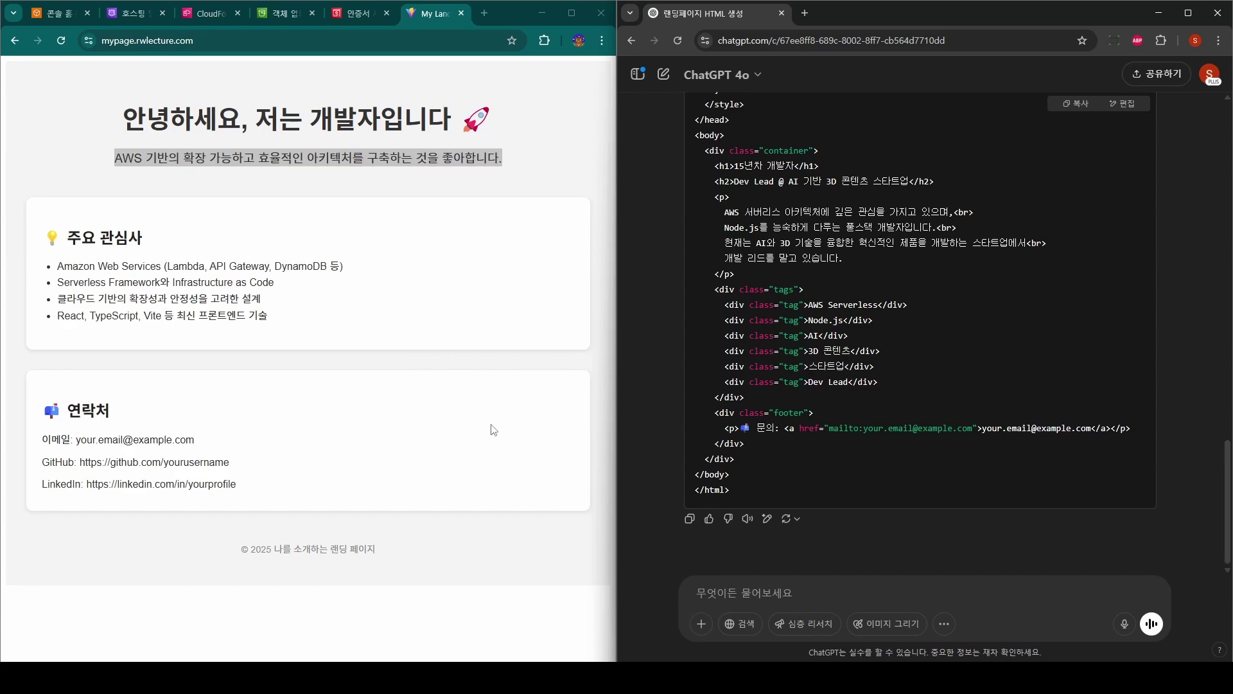
key(alt+Tab)
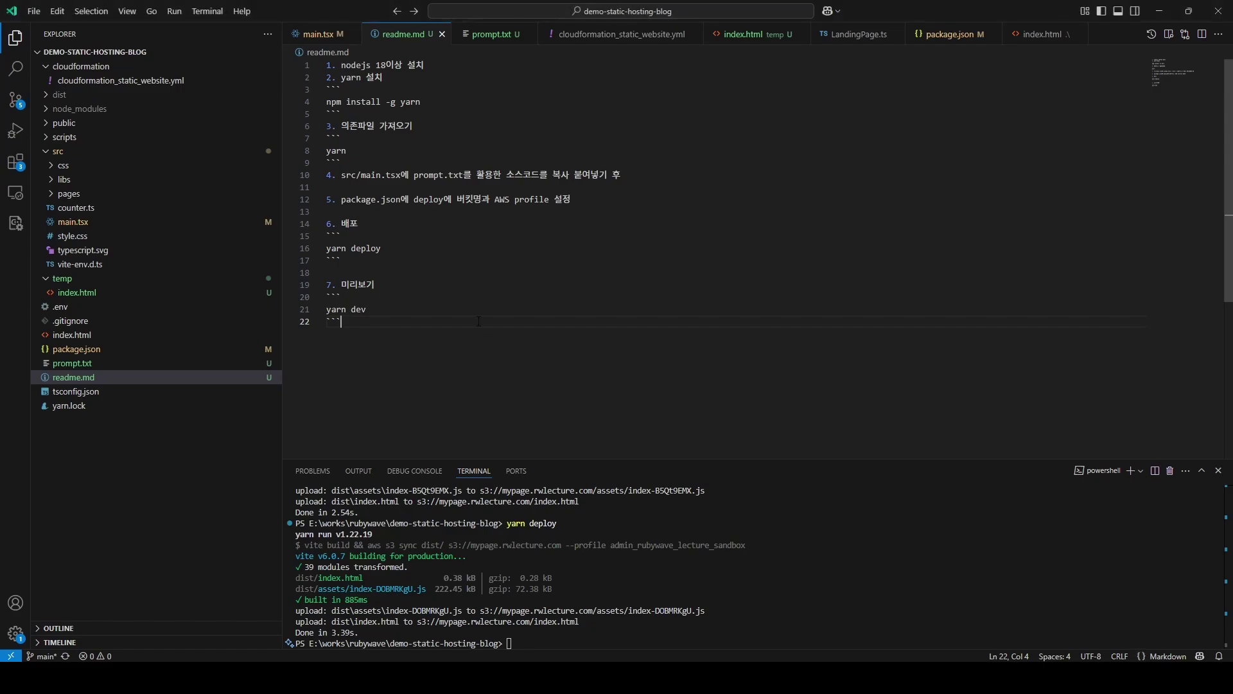
key(ctrl+shift+Home)
click(717, 259)
click(633, 328)
Step: Switch to the browser and review the resources of the demo-my-webpage stack in CloudFormation
key(alt+Tab)
click(338, 12)
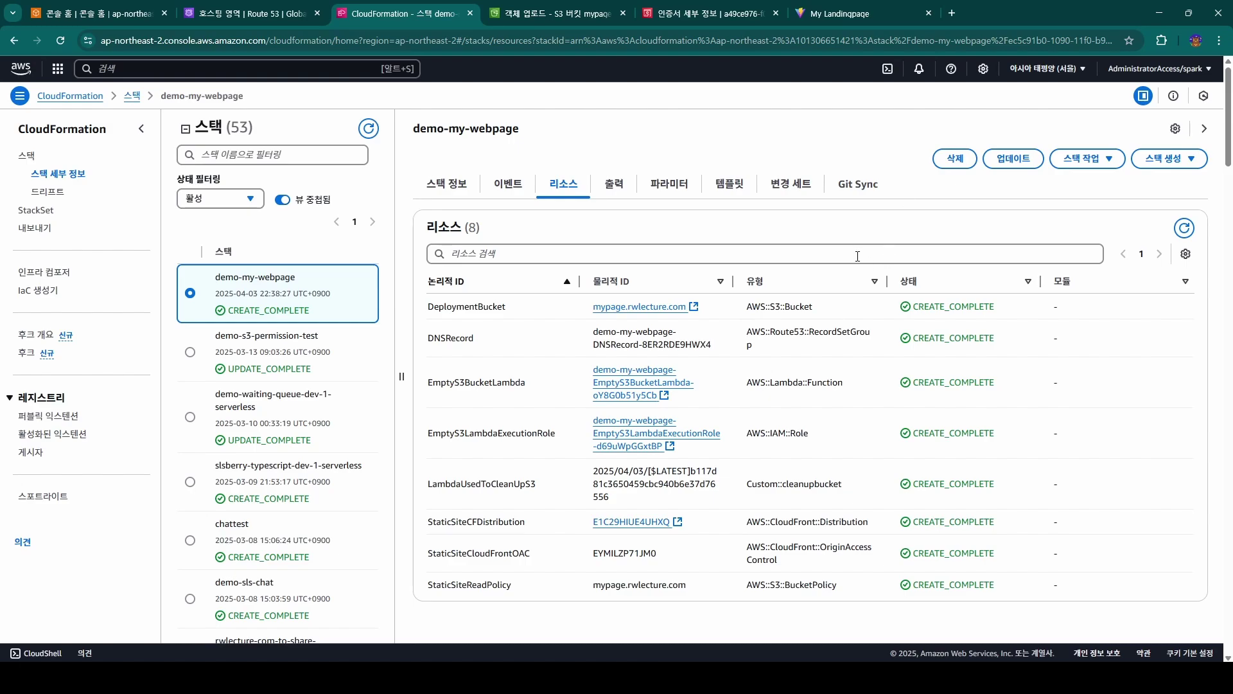
key(ctrl+9)
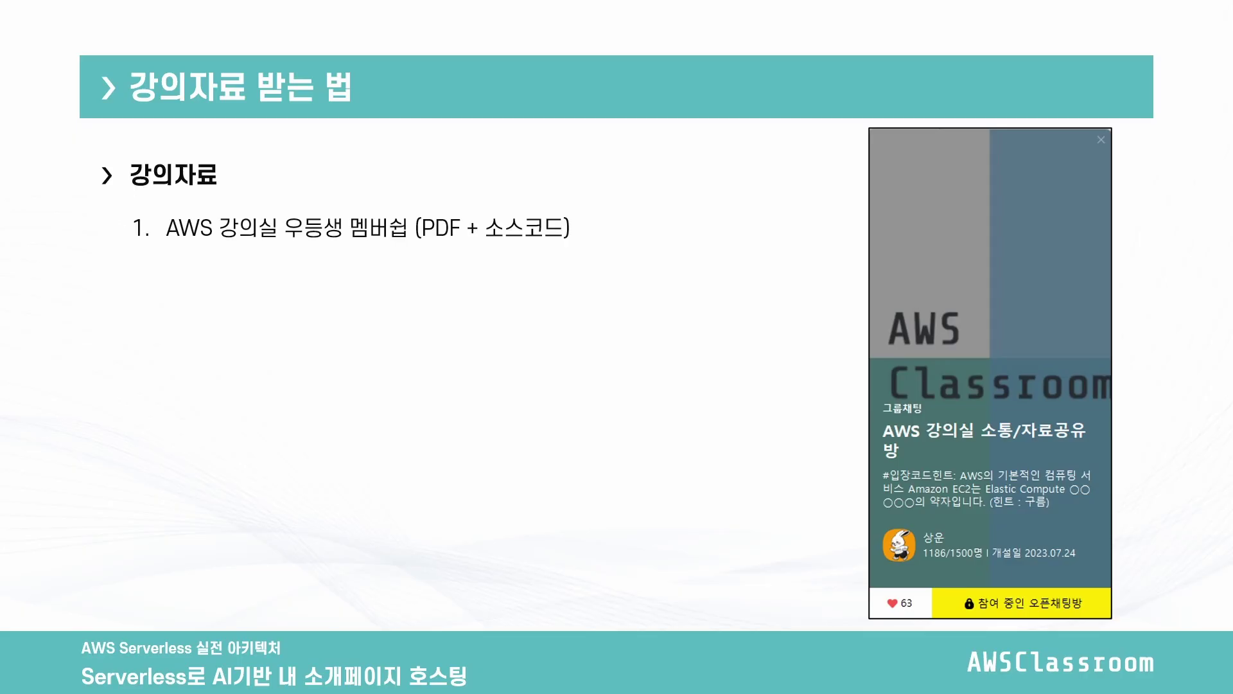
click(588, 368)
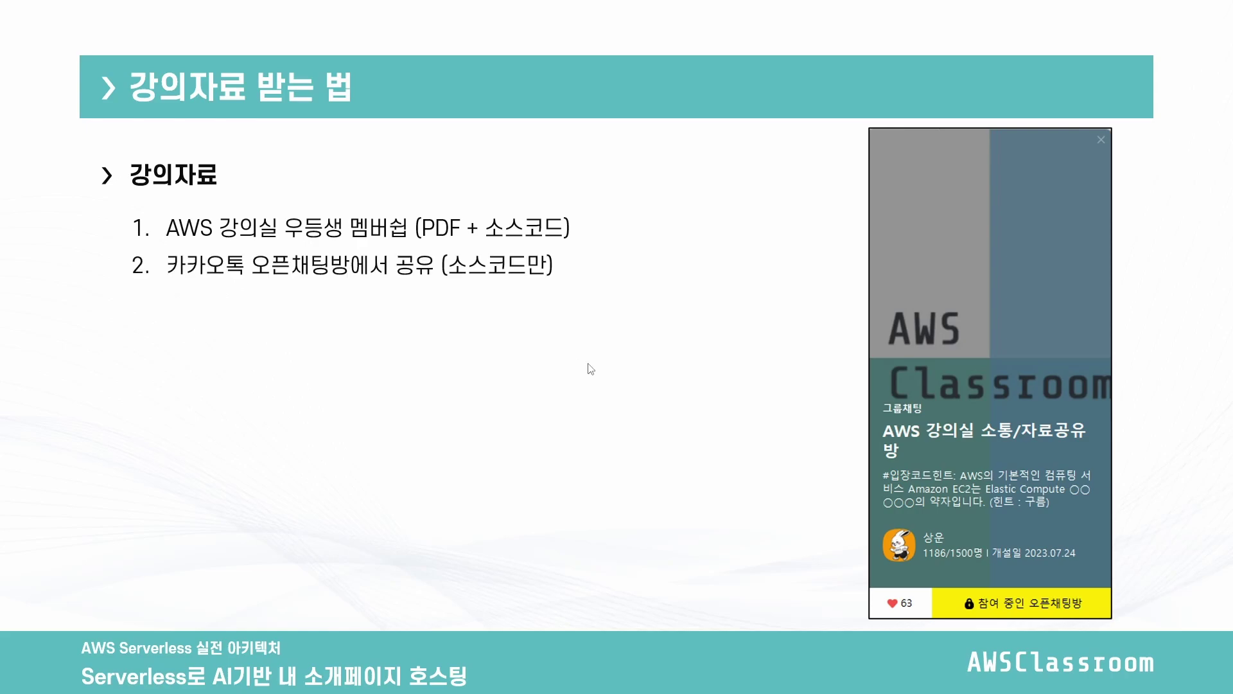